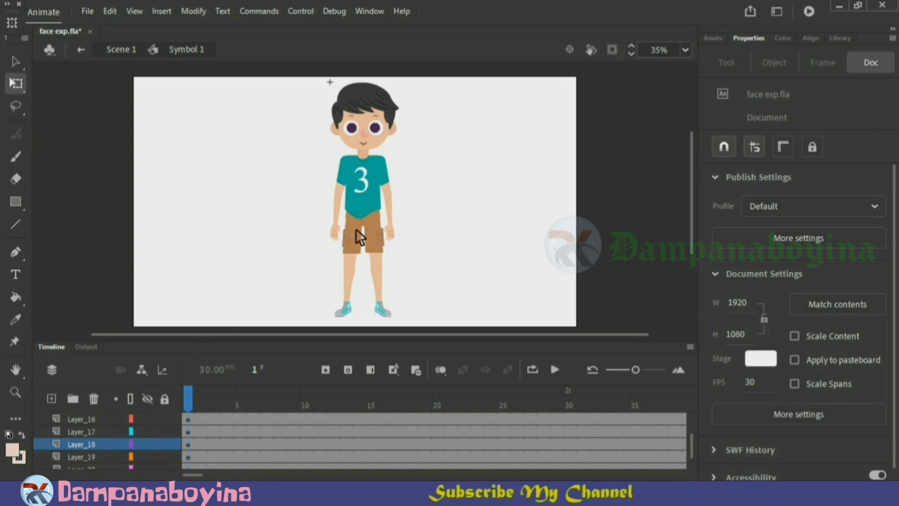
- Try moving the boy's eyes symbol and hair group sideways on the face, undoing each move
left_click(381, 138)
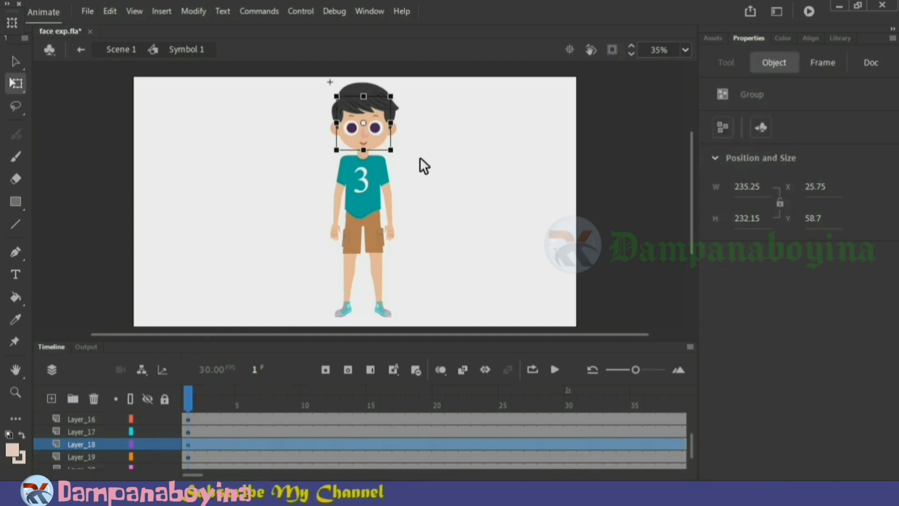
key("ctrl+equal")
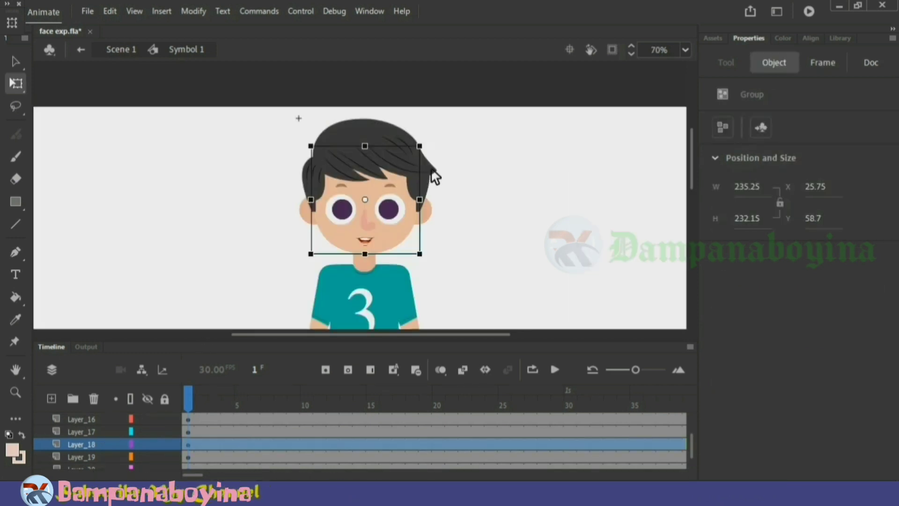
left_click(485, 213)
left_click(398, 207)
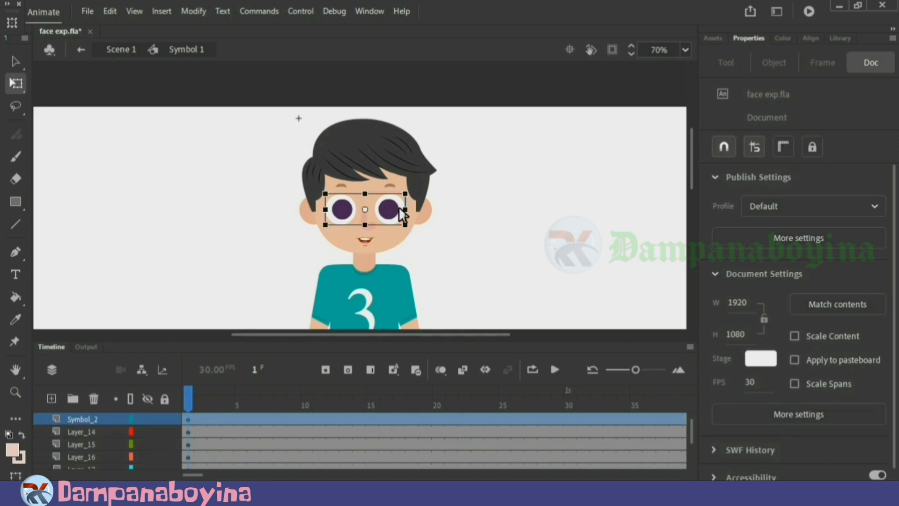
left_click_drag(398, 206, 438, 207)
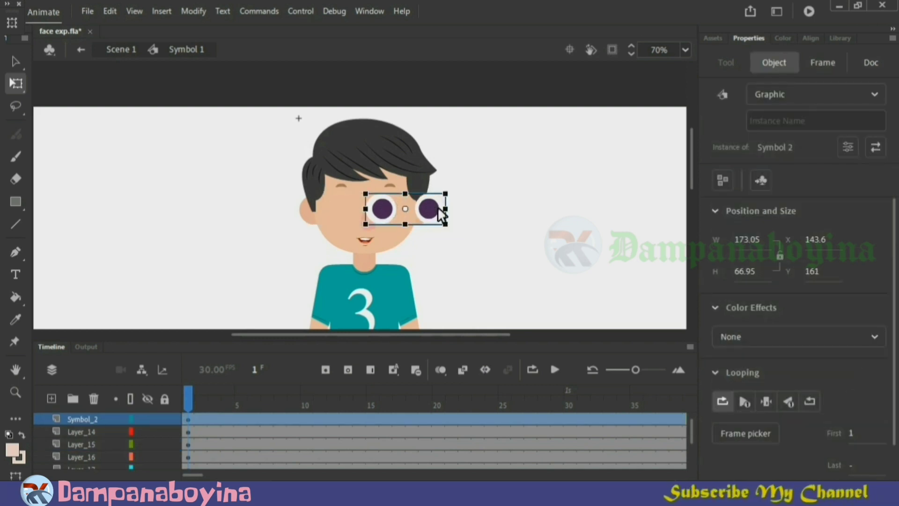
key("ctrl+z")
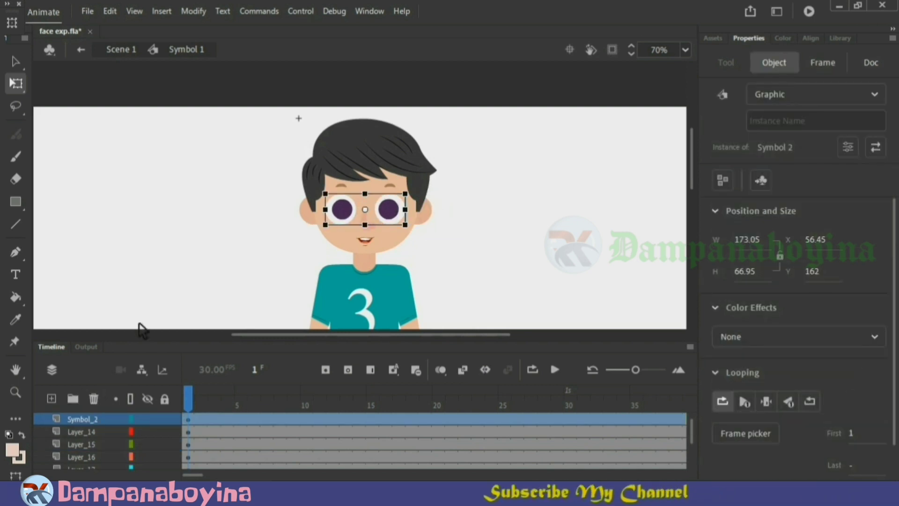
left_click(368, 138)
left_click_drag(364, 130, 392, 129)
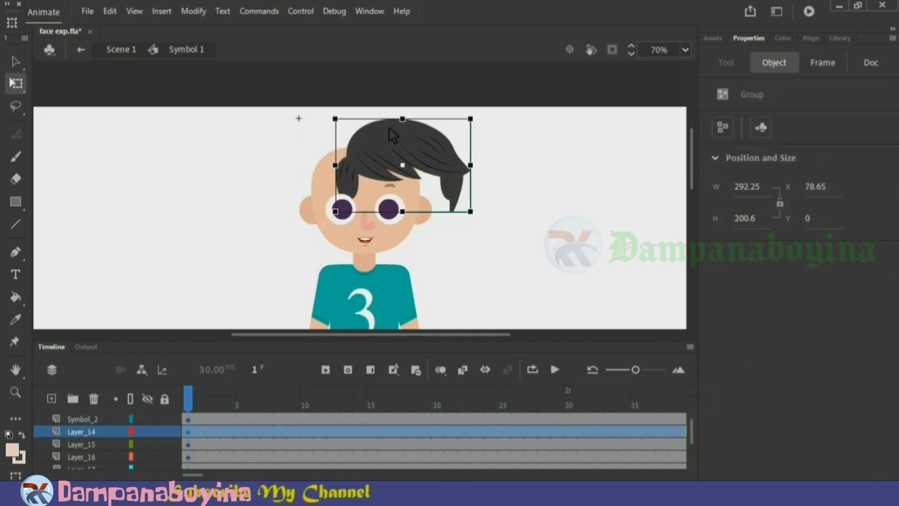
key("ctrl+z")
- Examine which layers hold the nose, mouth and both ears of the character
left_click(369, 226)
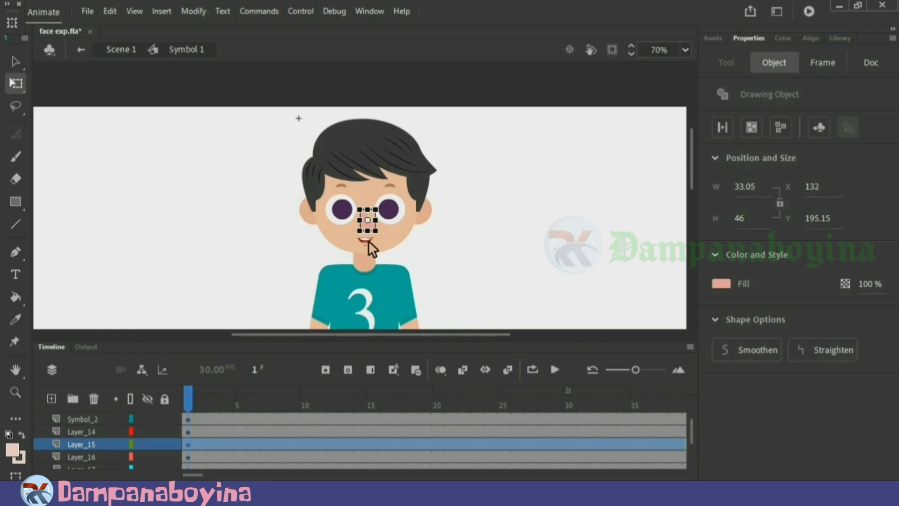
left_click(424, 234)
left_click(375, 242)
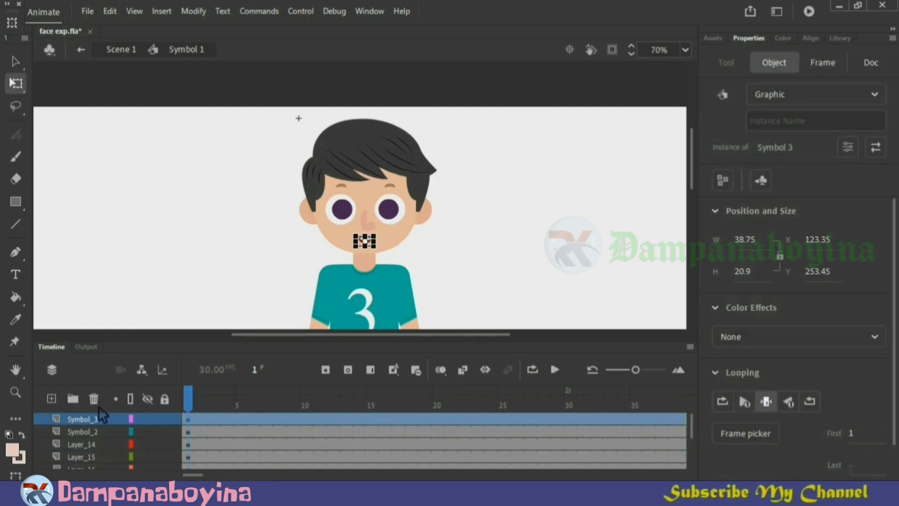
left_click(308, 211)
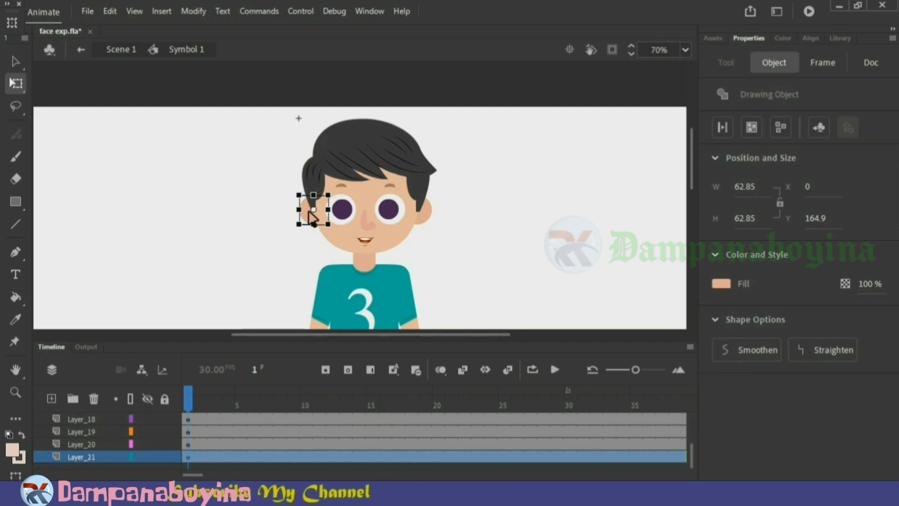
left_click(428, 218)
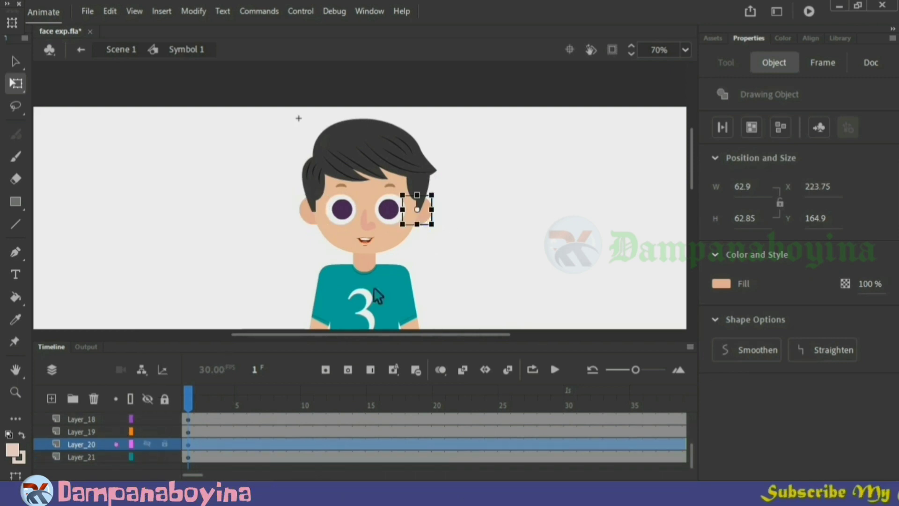
left_click(498, 268)
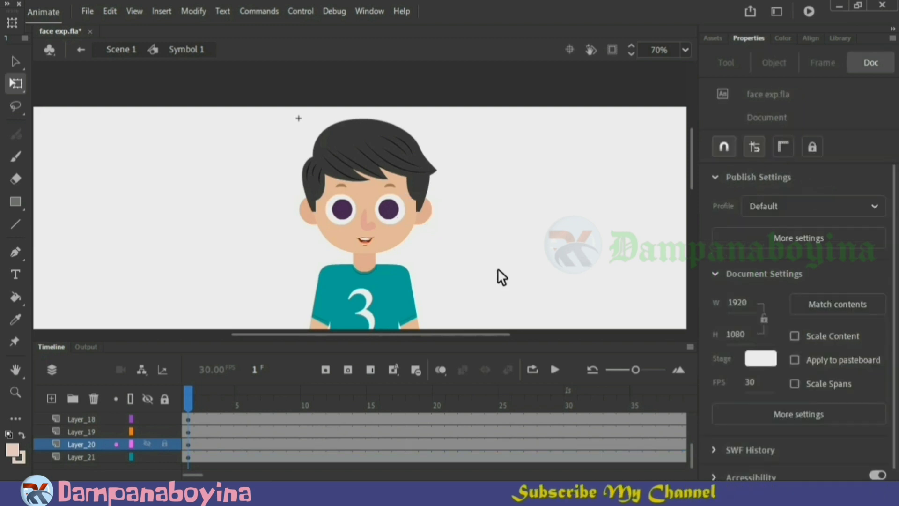
- Examine the blink keyframes in the Tween 20 symbol nested inside the eyes, and return to Symbol 1
double_click(392, 215)
double_click(392, 216)
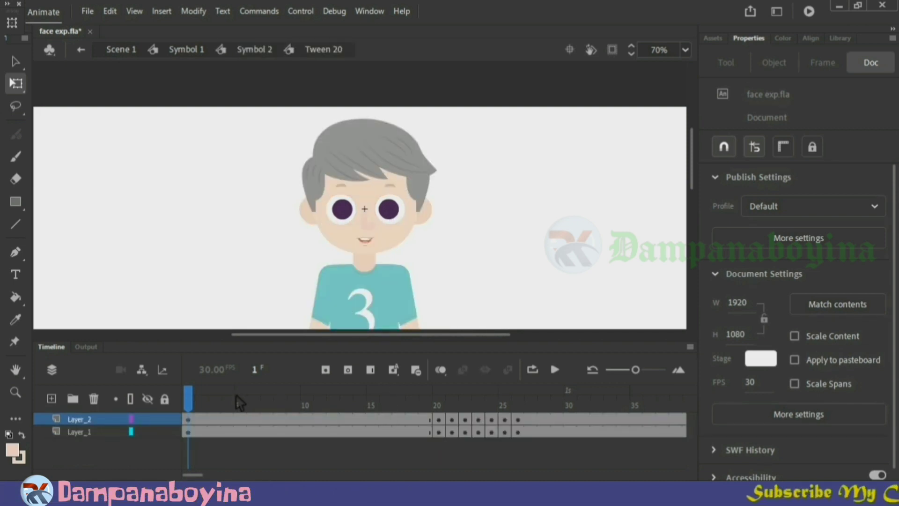
left_click_drag(188, 396, 426, 418)
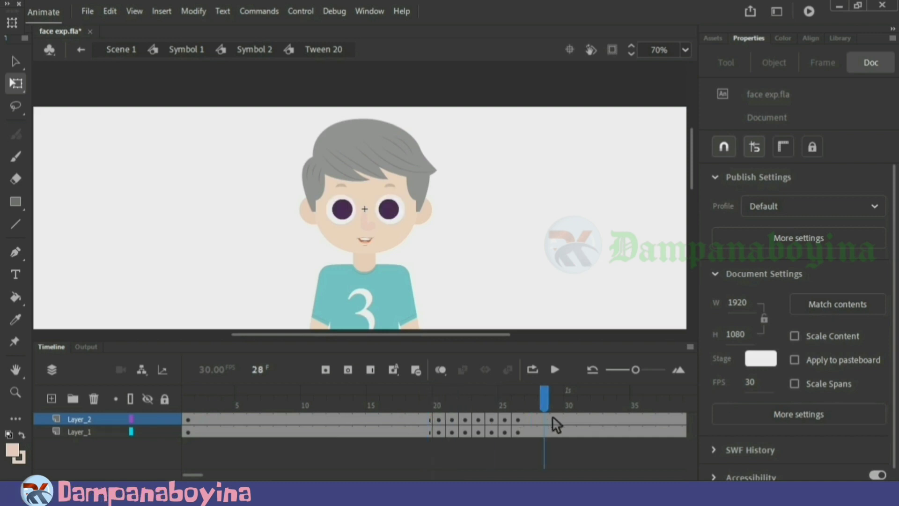
double_click(530, 306)
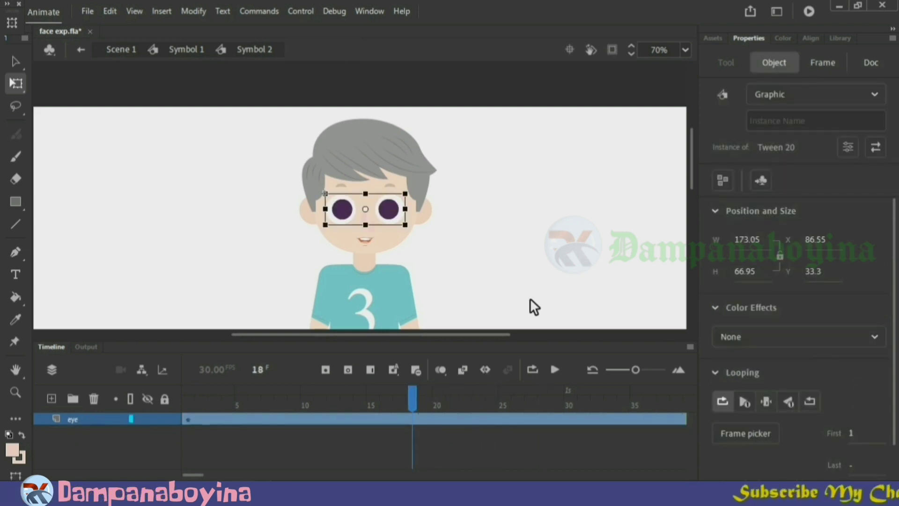
double_click(530, 298)
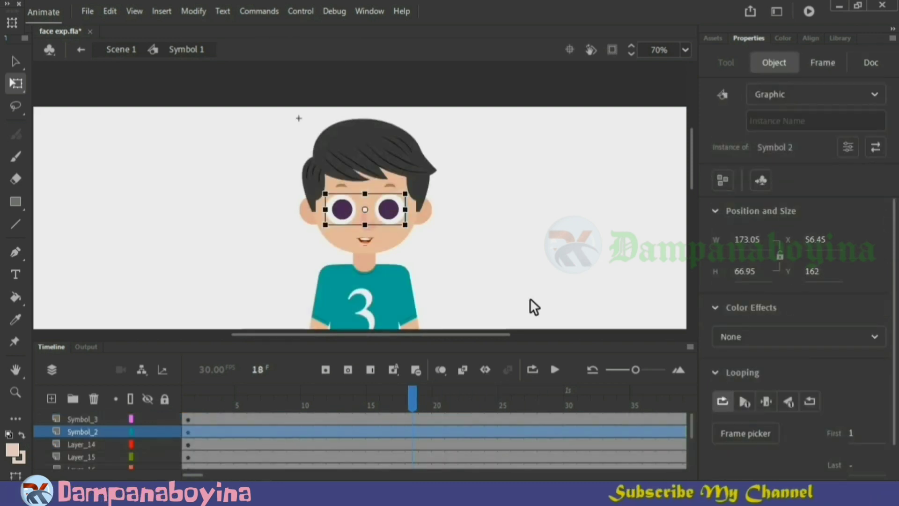
- Insert keyframes at frame 19 on both eyebrow layers, Layer_16 and Layer_17
left_click(424, 392)
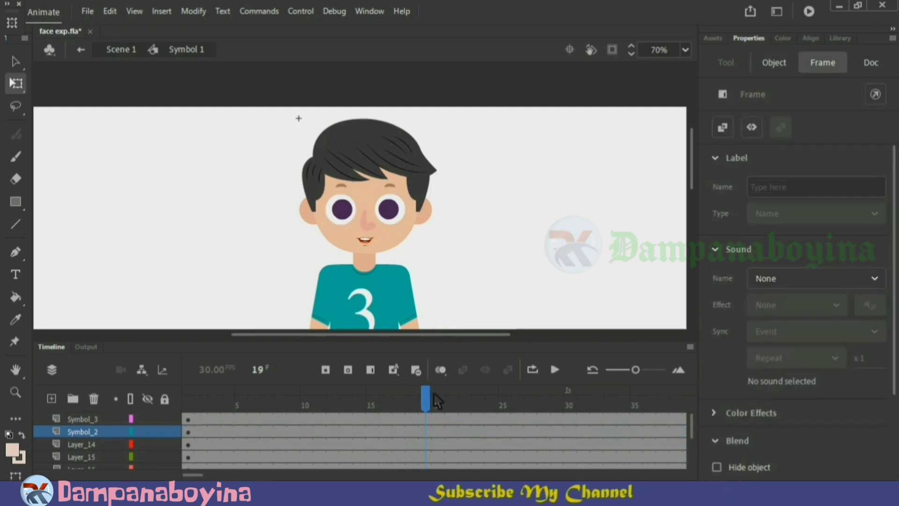
left_click(350, 187)
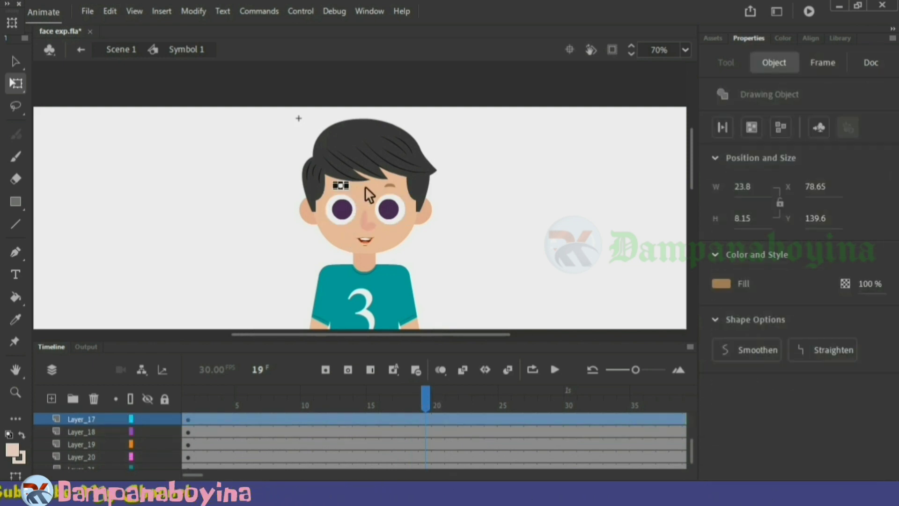
left_click(395, 187, "shift")
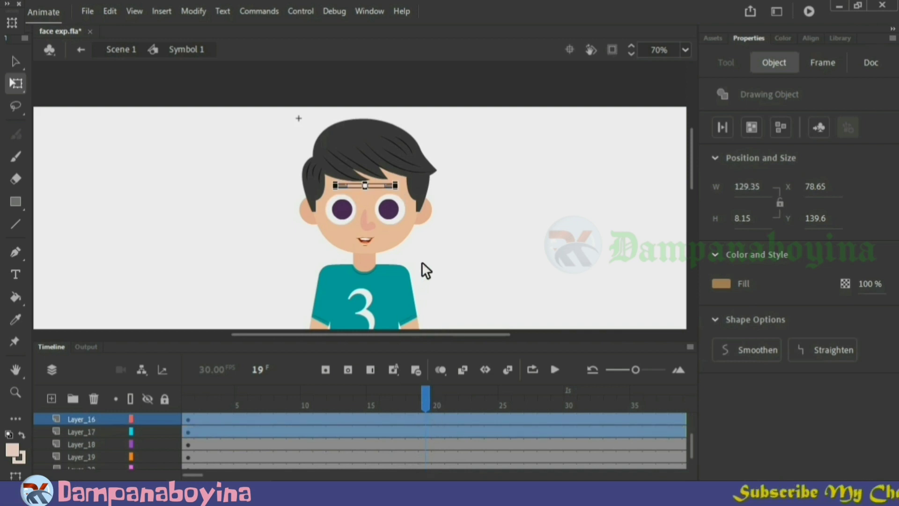
left_click(427, 400)
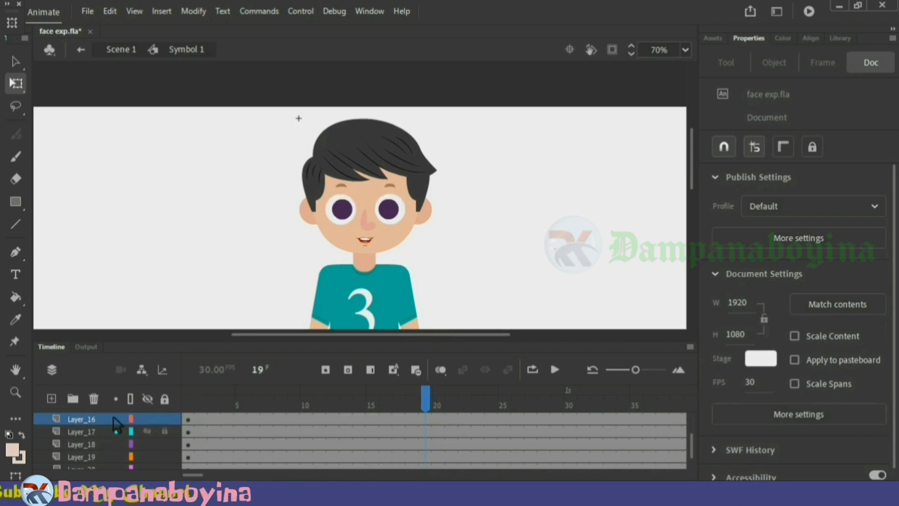
left_click(431, 428)
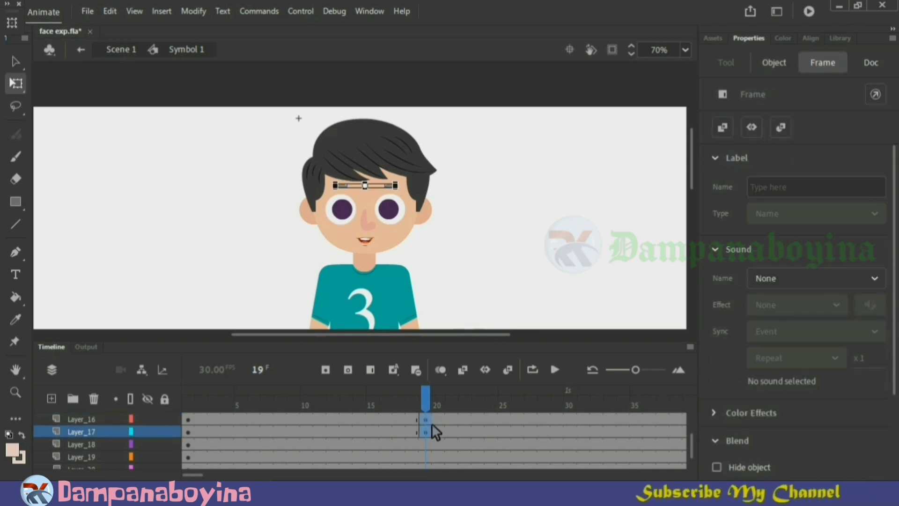
- Insert keyframes at frame 26, where the eyes reopen, on both eyebrow layers
left_click(431, 392)
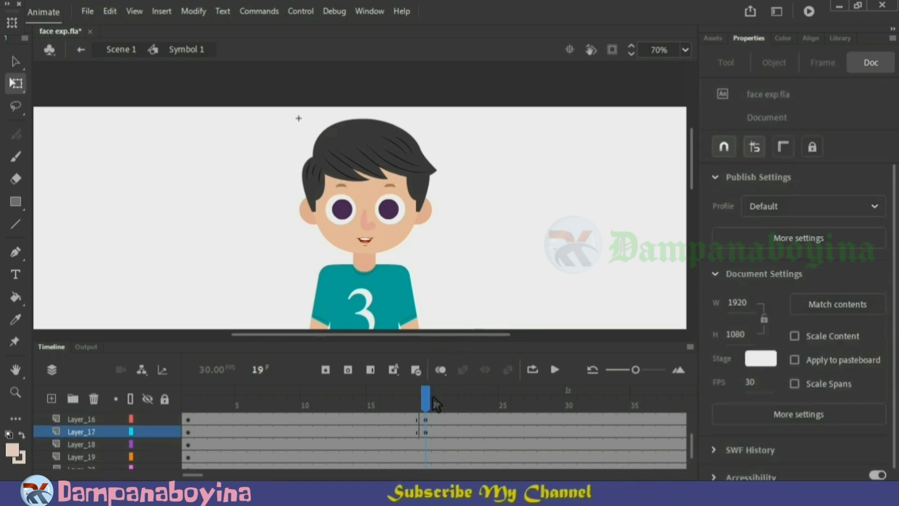
left_click(452, 398)
left_click(478, 399)
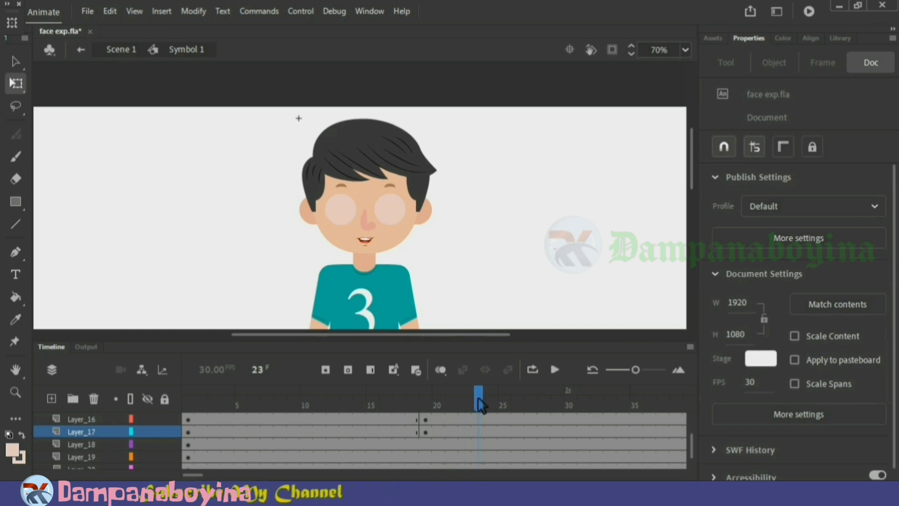
left_click_drag(478, 399, 508, 401)
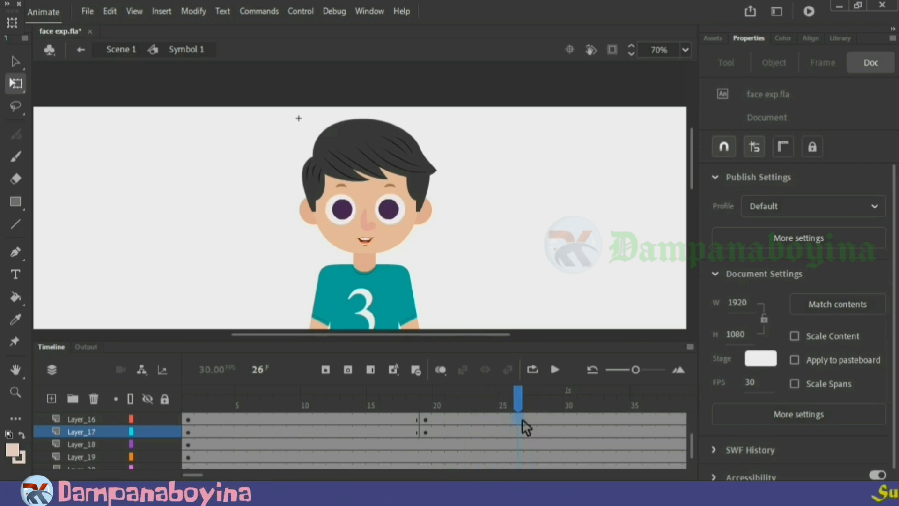
key("F6")
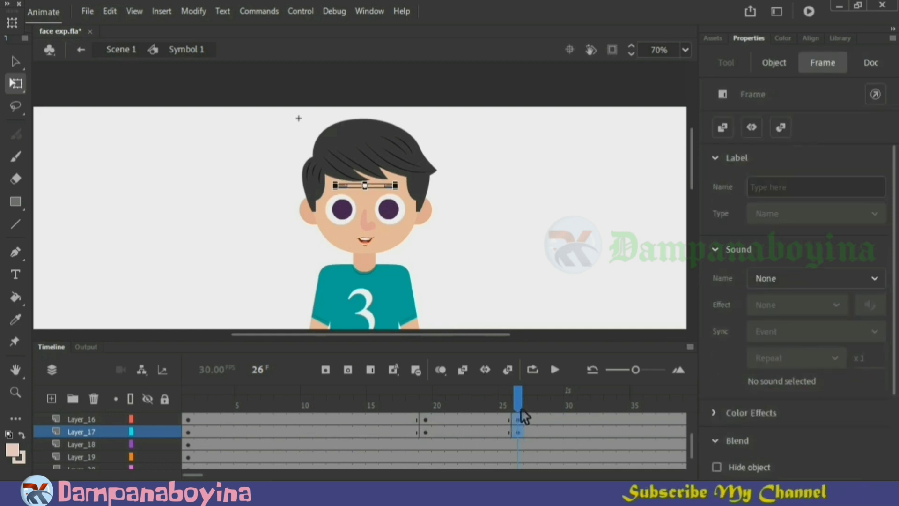
- Insert keyframes at frames 22 and 23 on both eyebrow layers and nudge the eyebrows down slightly at frame 23
left_click_drag(521, 406, 468, 412)
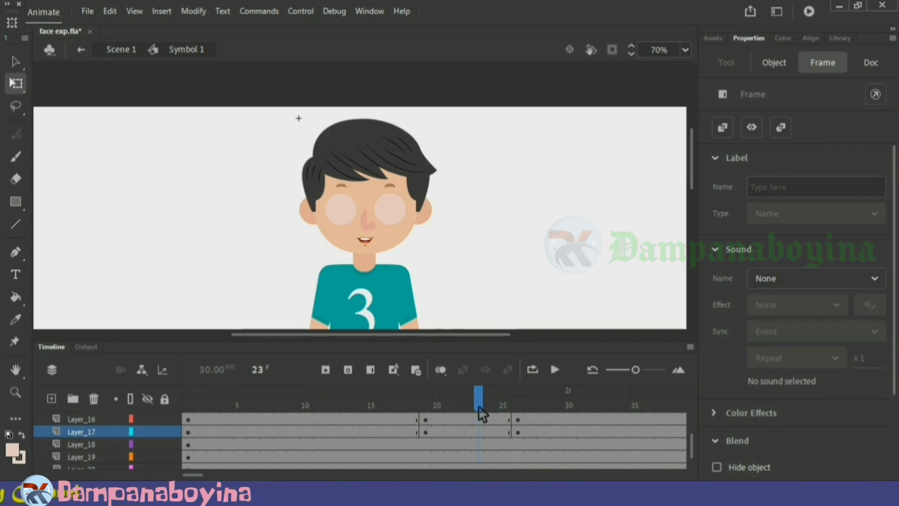
left_click_drag(469, 415, 476, 429)
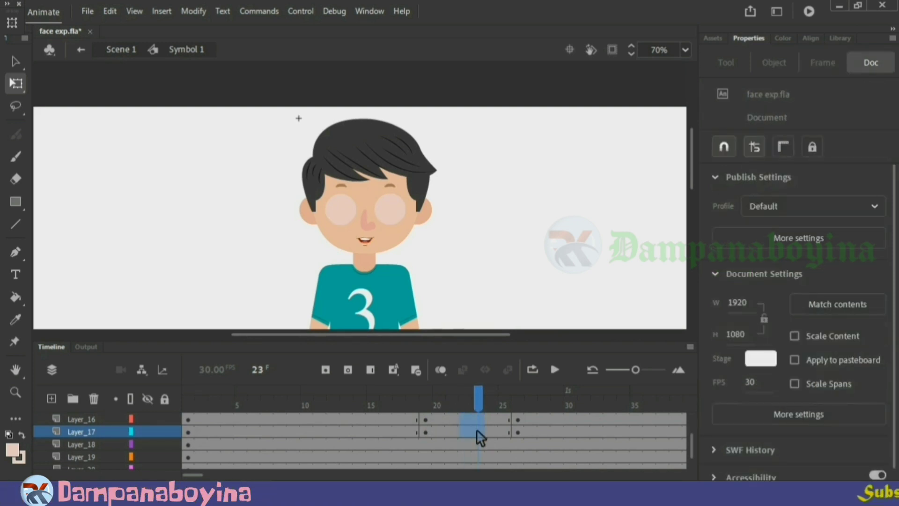
key("F6")
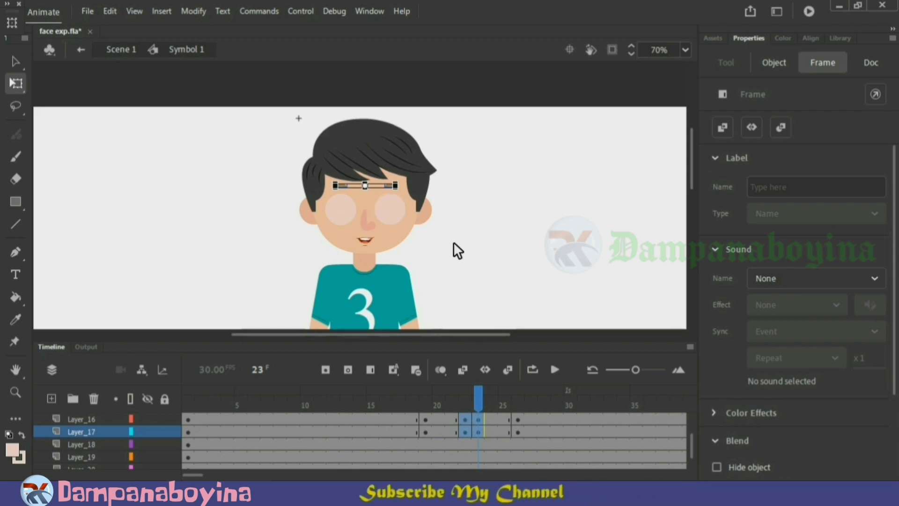
key("Down")
key("Down")
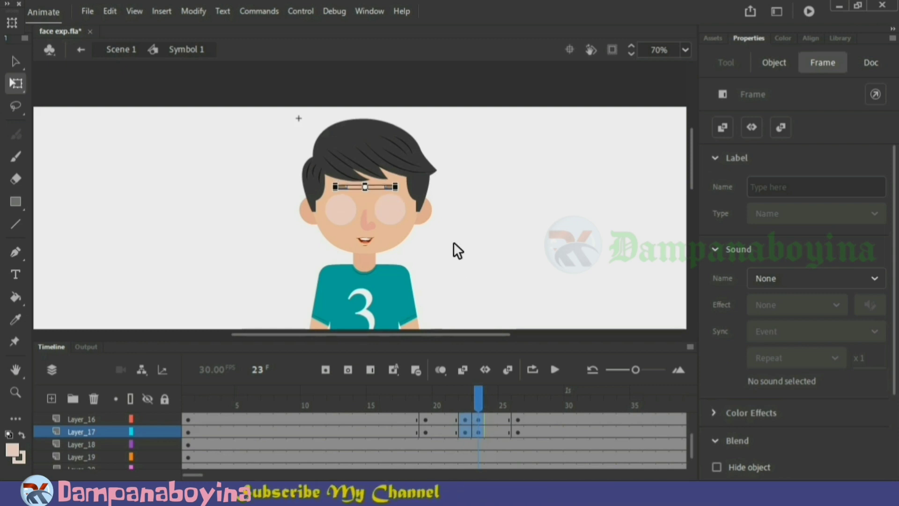
left_click(492, 260)
- Play back the blink several times from around frame 17 to check the eyebrow movement
left_click_drag(485, 397, 518, 412)
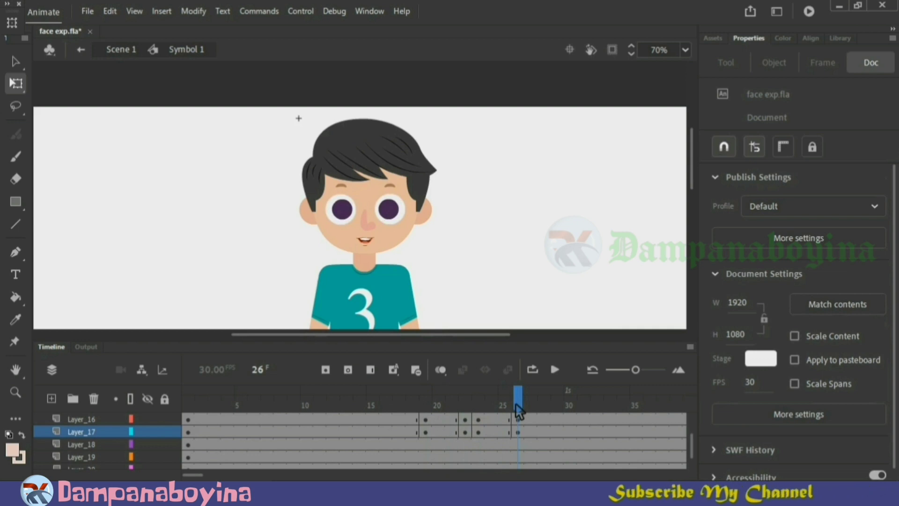
left_click(555, 369)
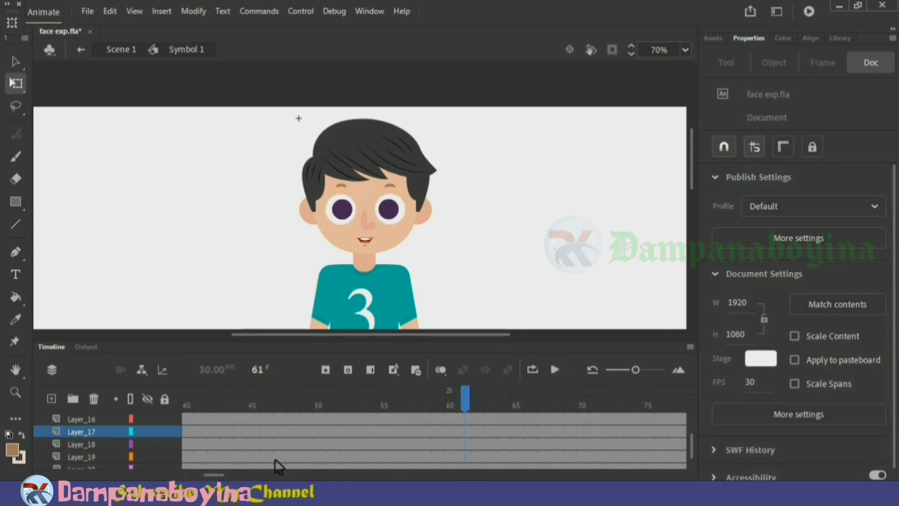
left_click_drag(213, 475, 189, 474)
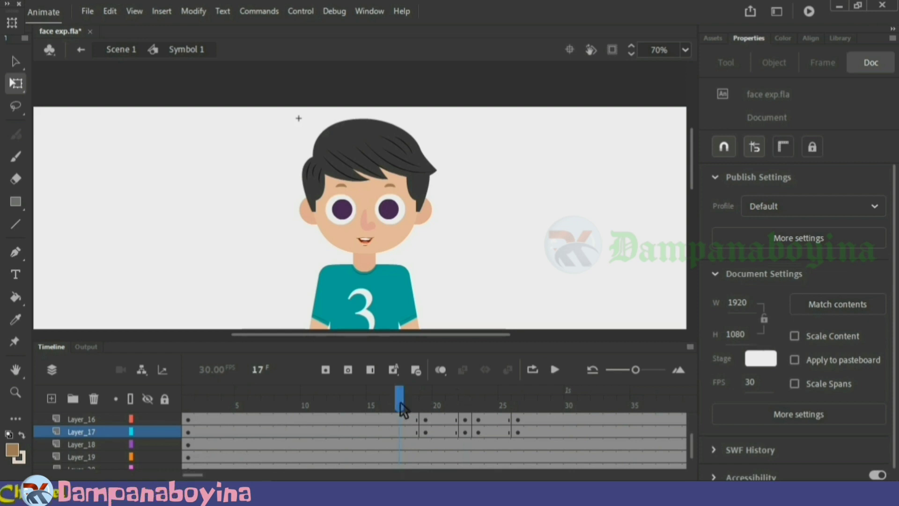
left_click(555, 370)
left_click(555, 370)
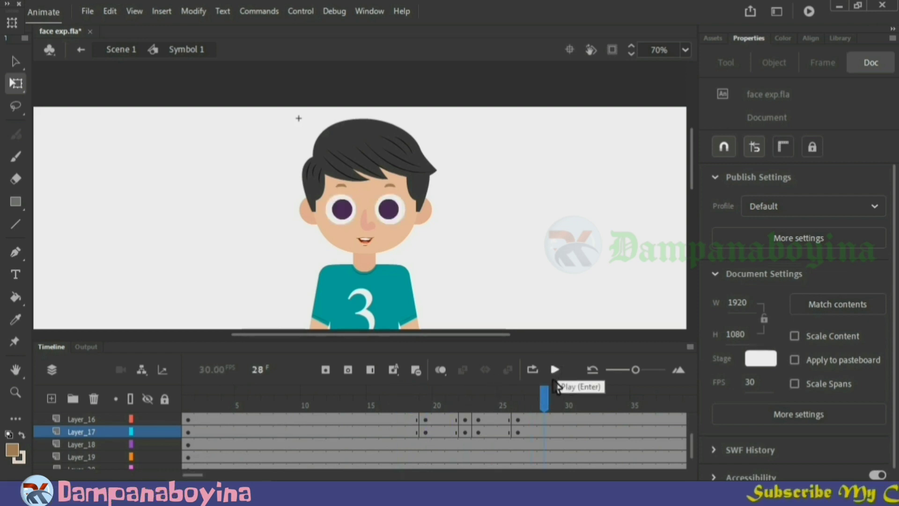
left_click(459, 397)
left_click_drag(458, 397, 412, 397)
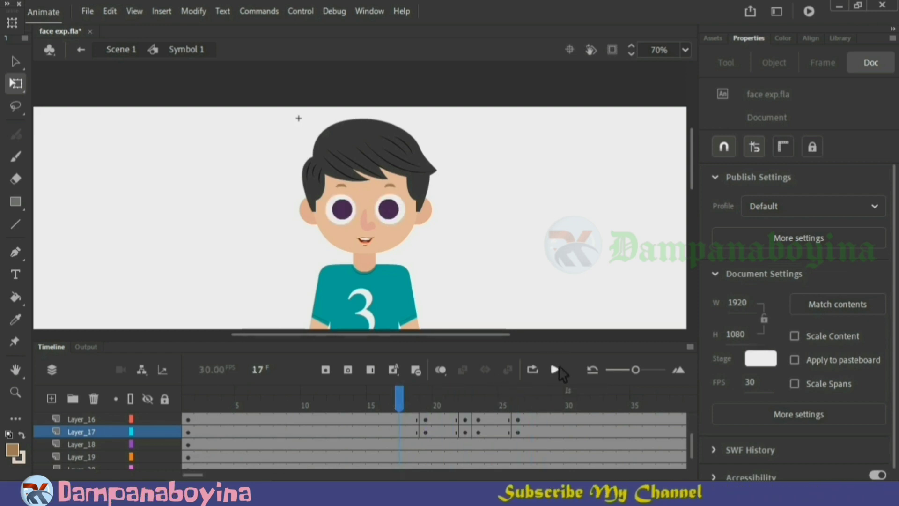
left_click(555, 370)
left_click(556, 370)
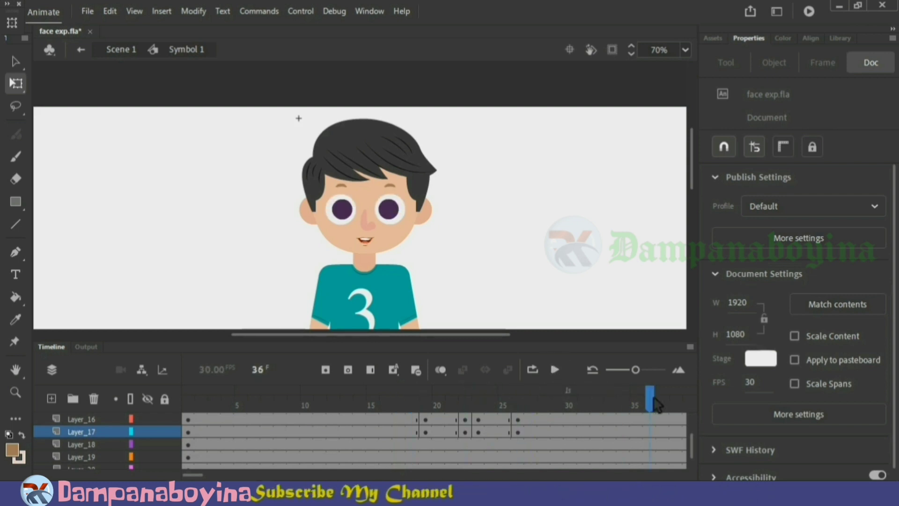
left_click(469, 430)
left_click(401, 430)
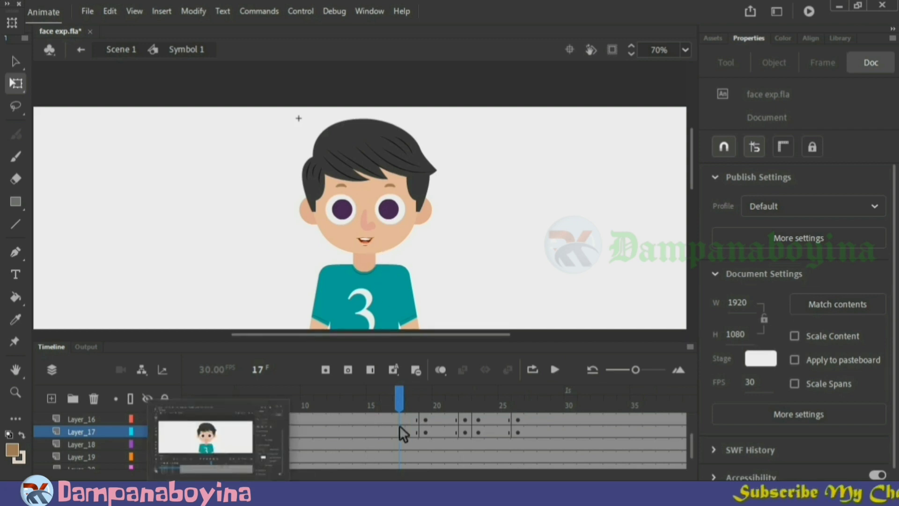
- Shrink the timeline frames, move the playhead to frame 45 and select the mouth
left_click_drag(203, 476, 210, 476)
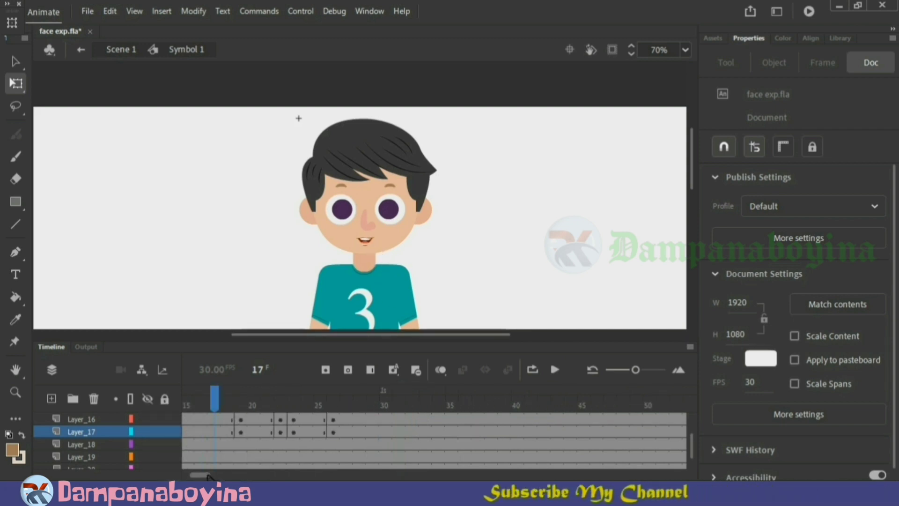
left_click_drag(637, 370, 629, 371)
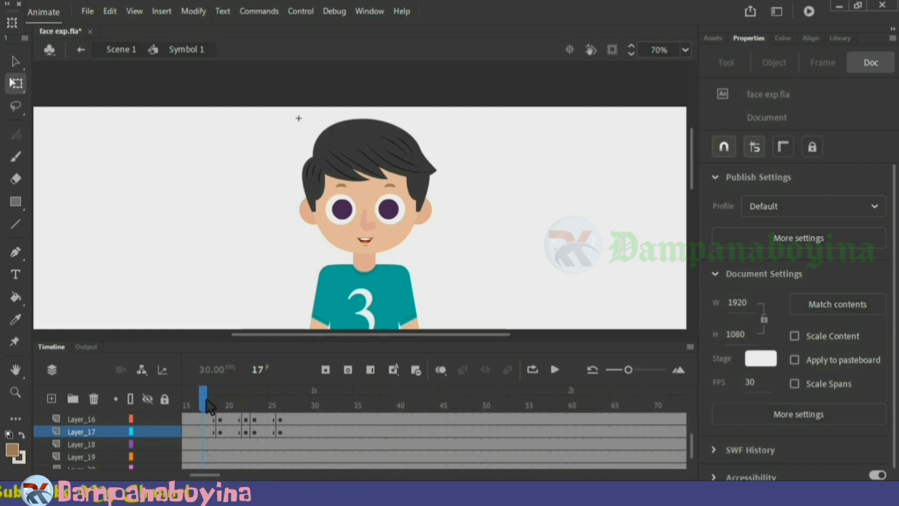
left_click_drag(209, 407, 277, 411)
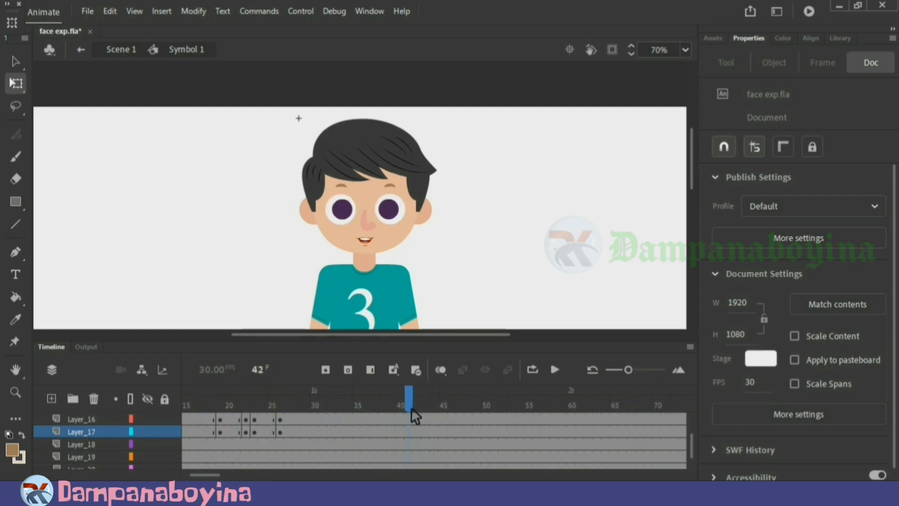
left_click(367, 242)
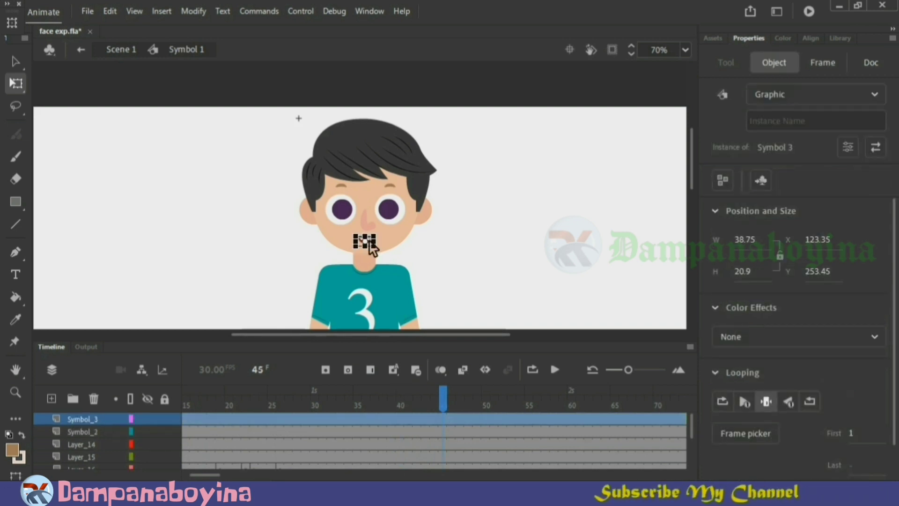
left_click(443, 258)
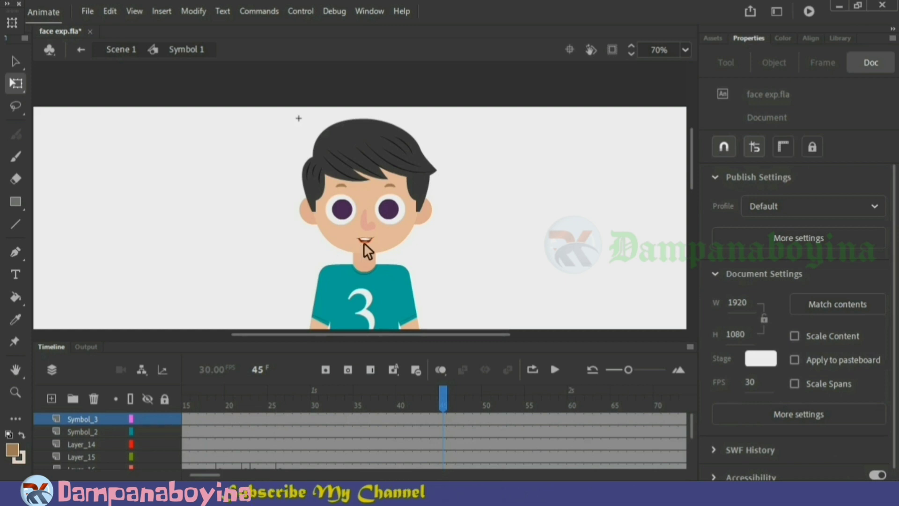
left_click(372, 249)
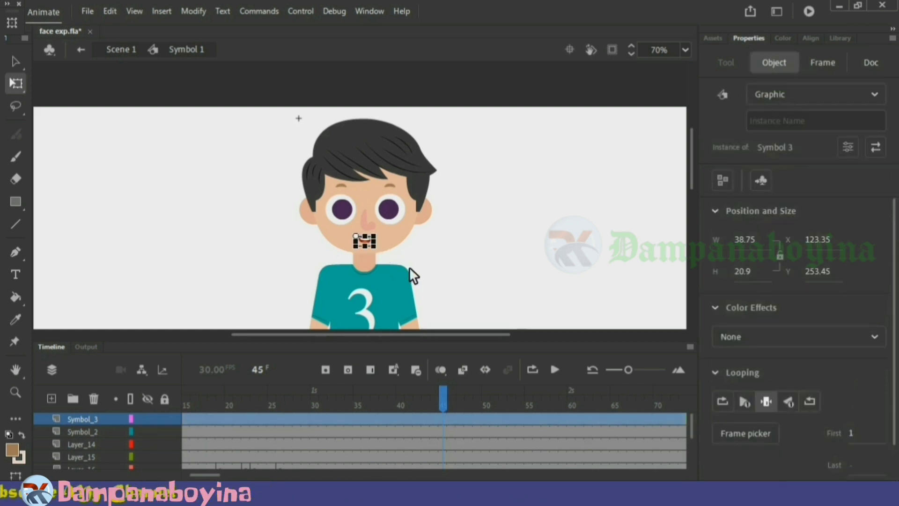
- Open the mouth symbol, look through its mouth shapes up to frame 4, and return to Symbol 1
key("ctrl+=")
double_click(374, 209)
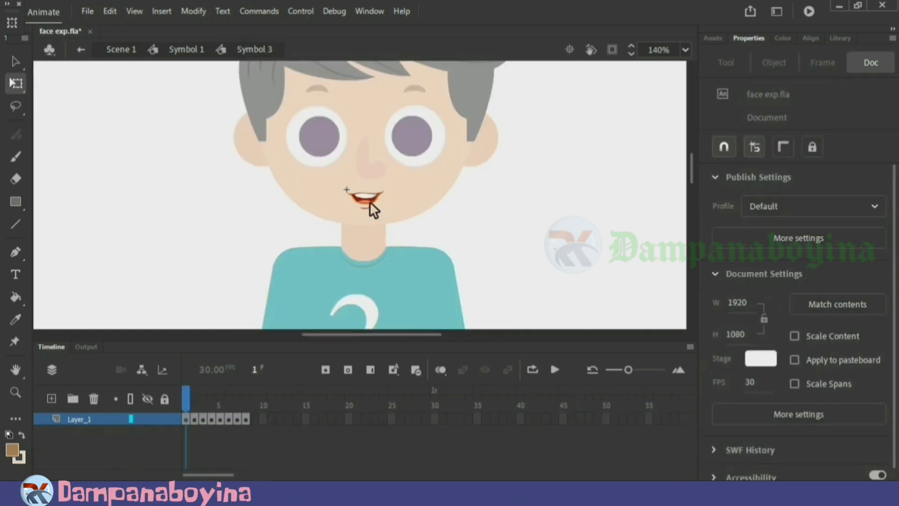
left_click_drag(192, 404, 212, 401)
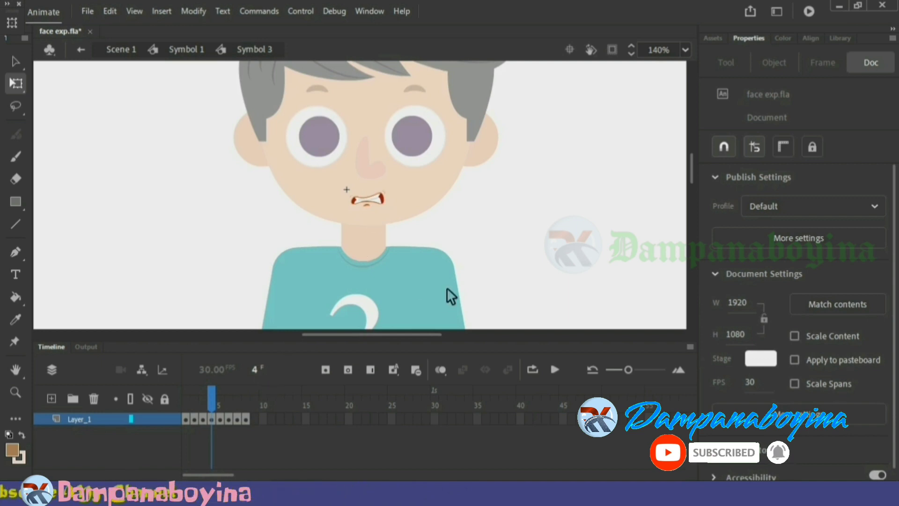
double_click(525, 276)
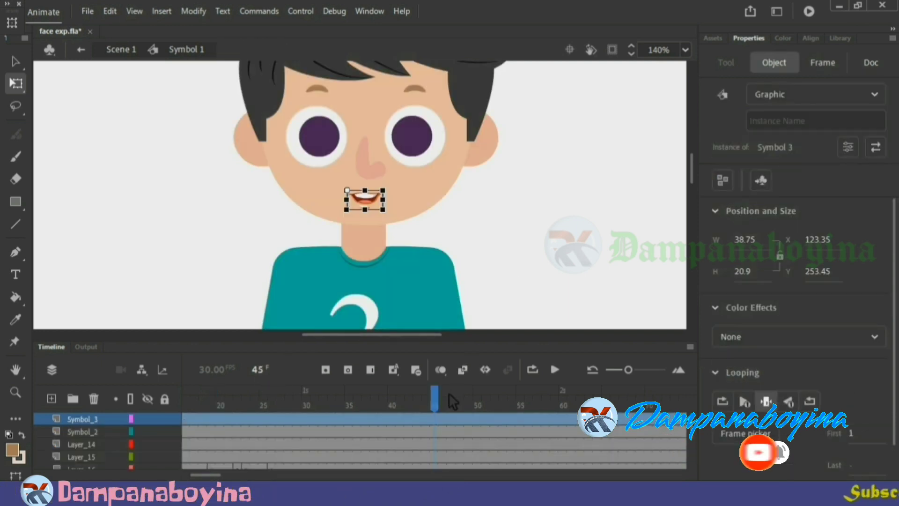
- Insert a keyframe at frame 45 on the mouth layer, Symbol_3
left_click(438, 418)
left_click(438, 399)
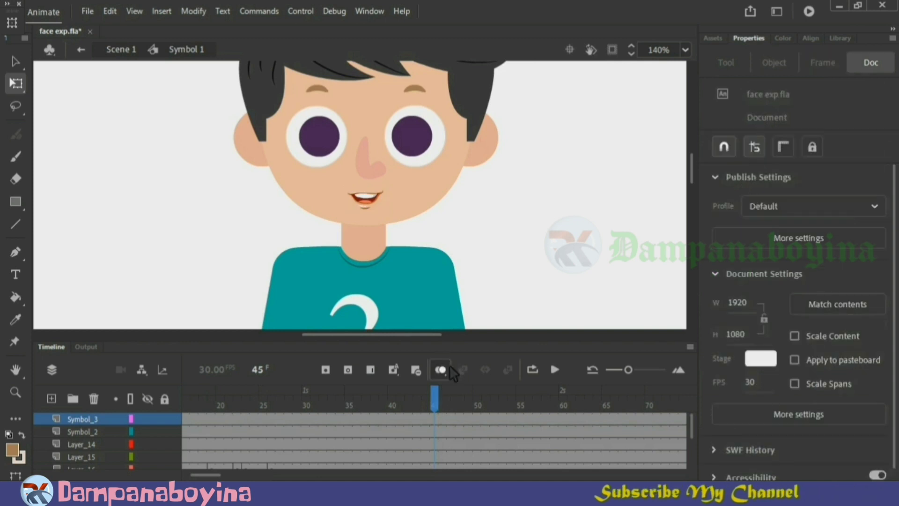
mouse_move(445, 394)
left_mouse_down()
mouse_move(518, 400)
mouse_move(435, 401)
left_mouse_up()
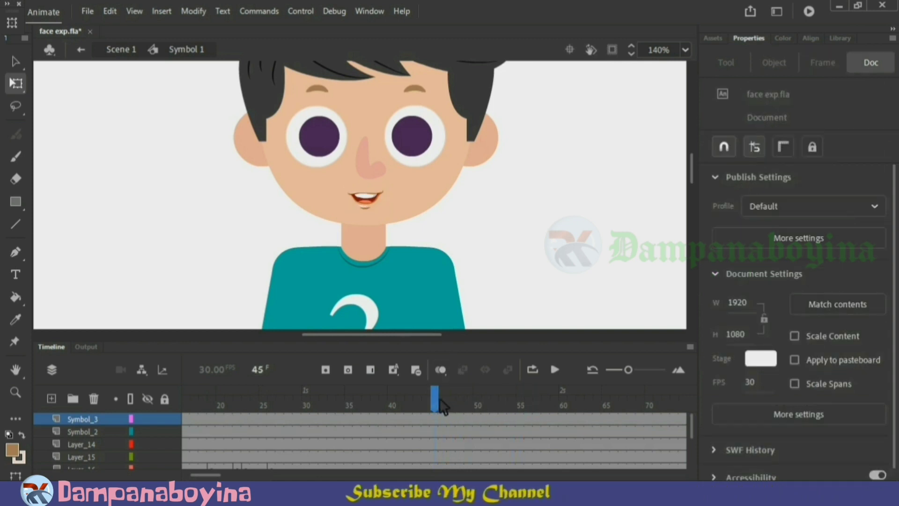
left_click(437, 418)
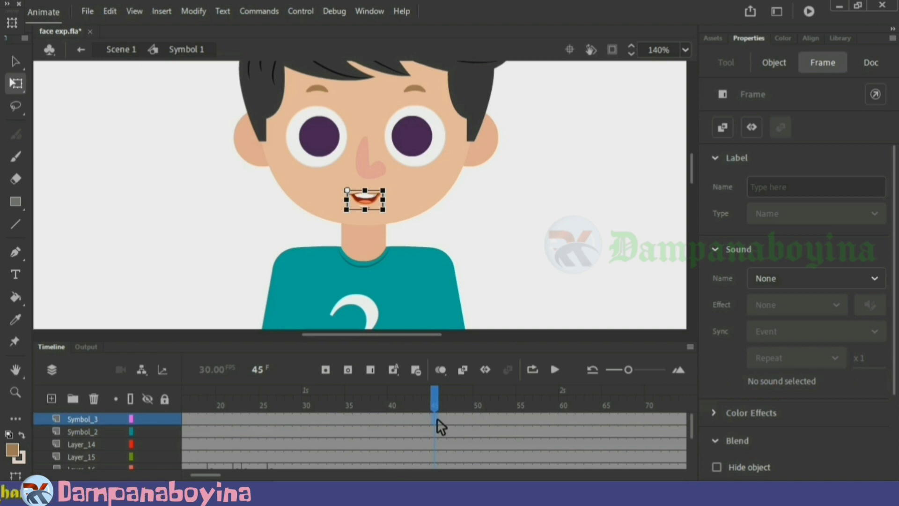
key("F6")
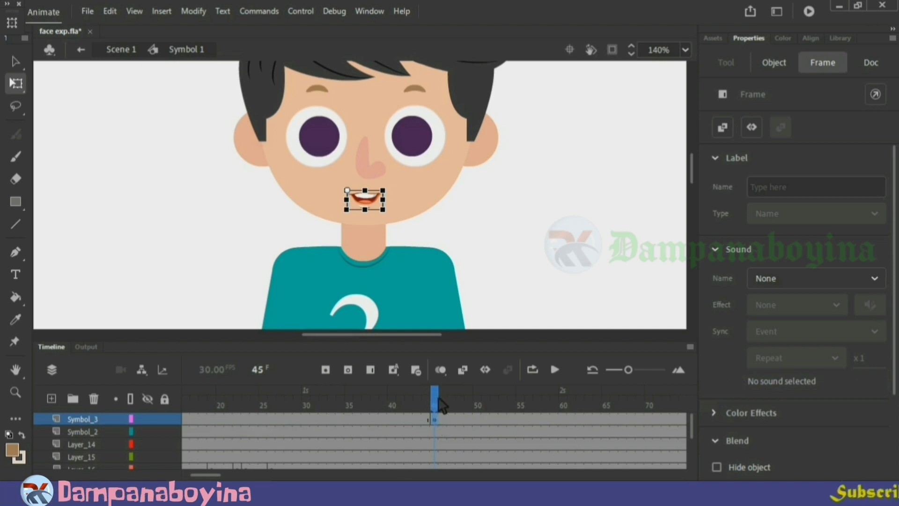
- Insert a keyframe at frame 55 on the mouth layer, Symbol_3
left_click_drag(488, 405, 521, 401)
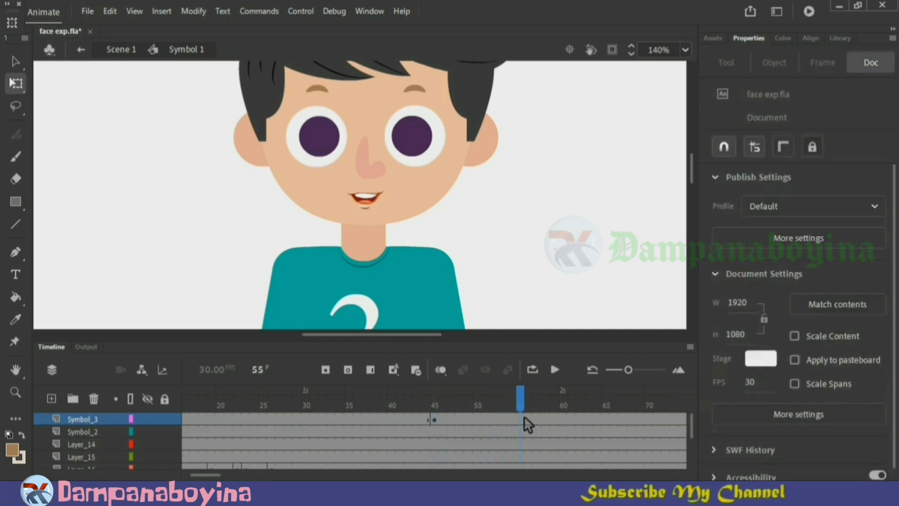
left_click(524, 417)
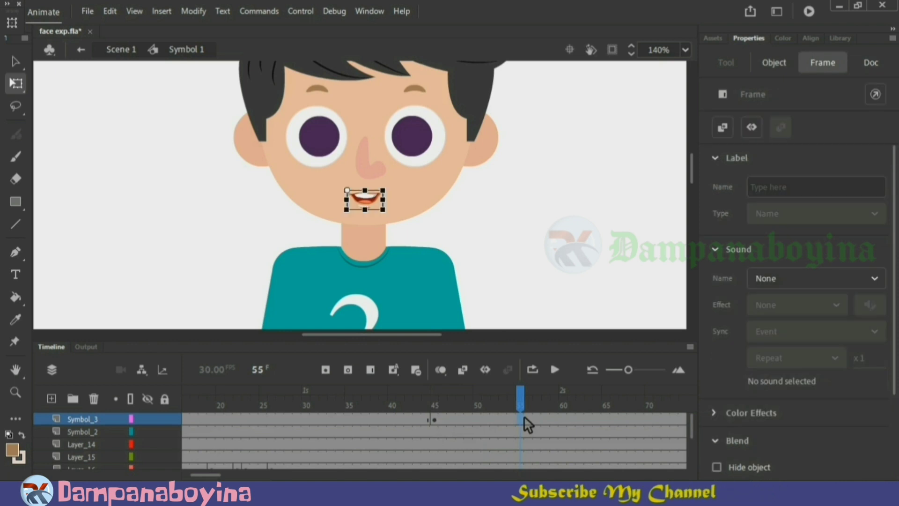
key("F6")
left_click(535, 330)
- Set the first looping frame of the mouth instance at frame 45 to 4 to switch to the clenched-teeth shape
left_click(451, 406)
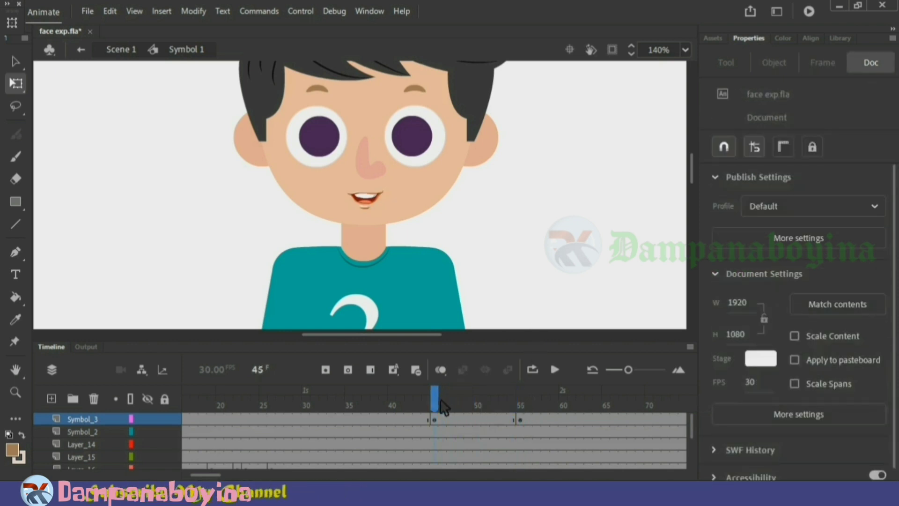
left_click(438, 419)
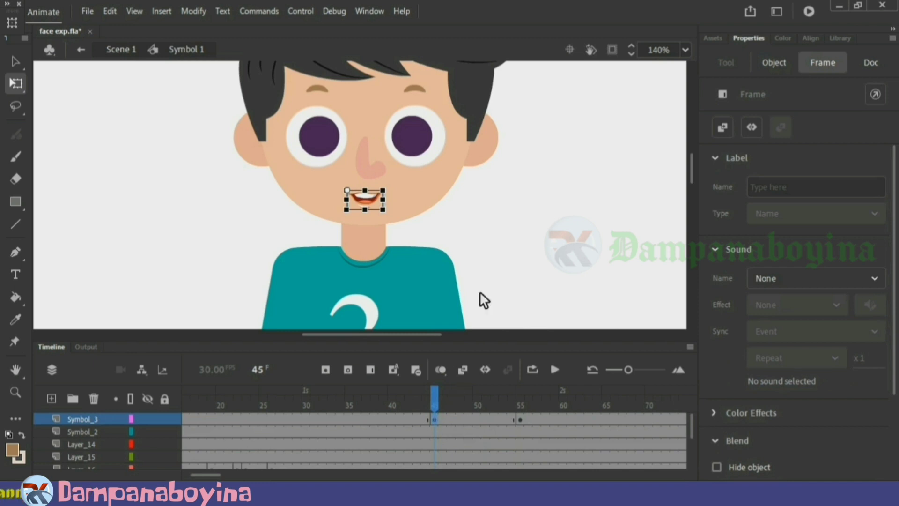
left_click(488, 280)
left_click(373, 201)
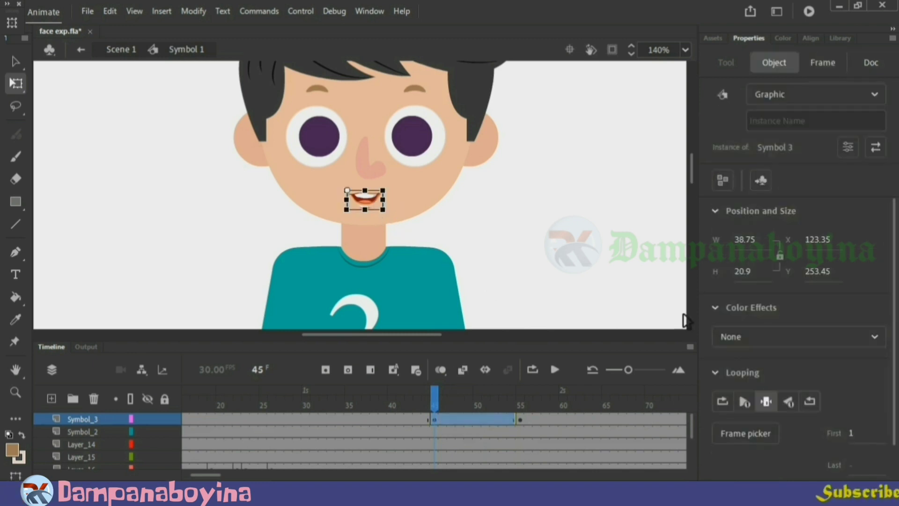
left_click(853, 434)
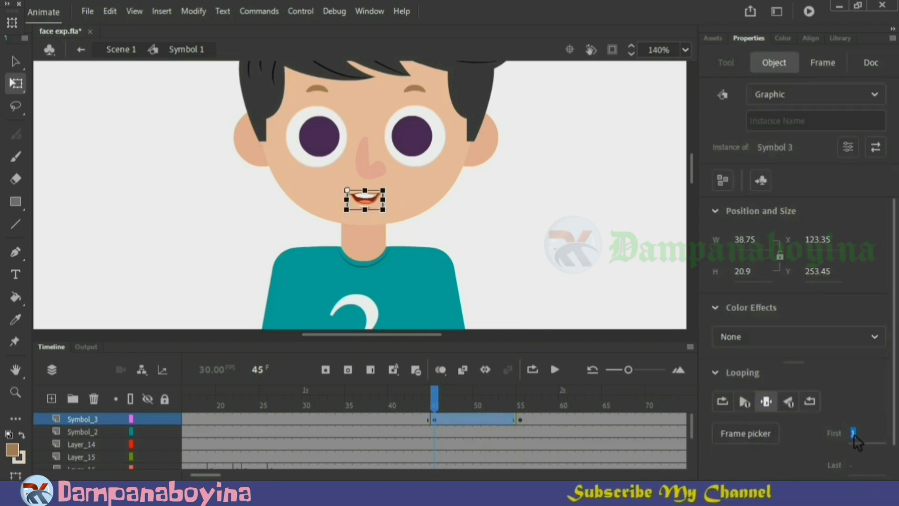
type("4")
left_click(637, 262)
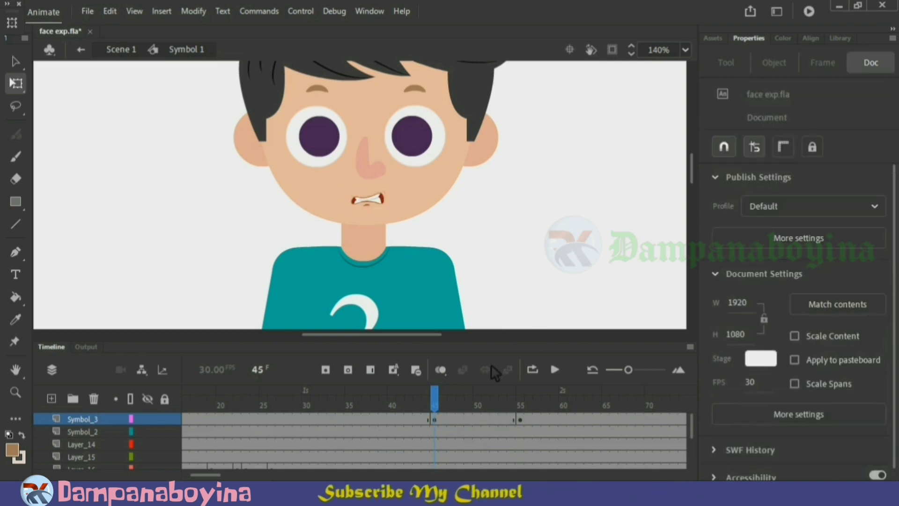
- Move the mouth layer's second keyframe from frame 55 to frame 60
left_click_drag(440, 393, 517, 409)
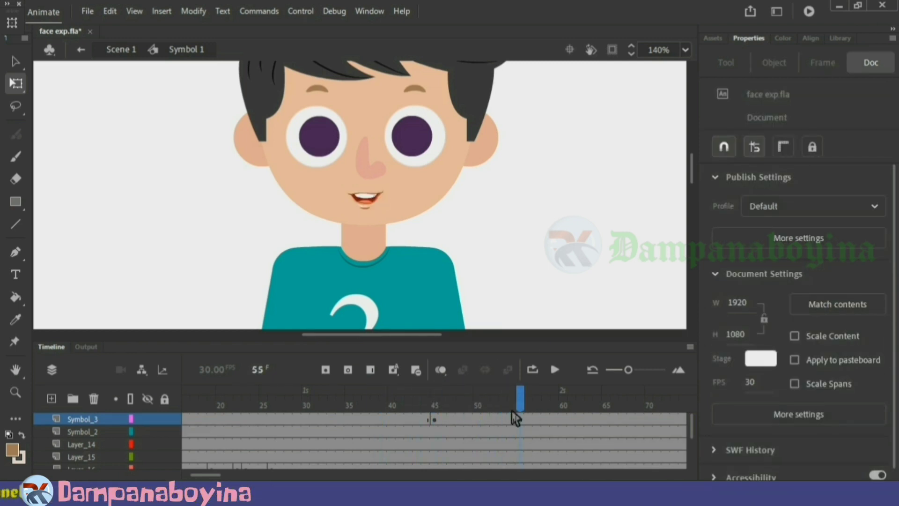
left_click(539, 419)
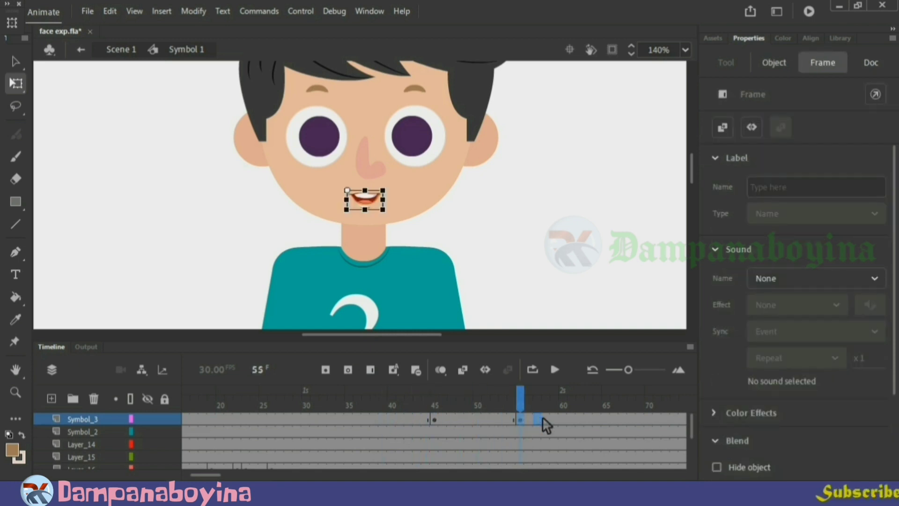
key("F6")
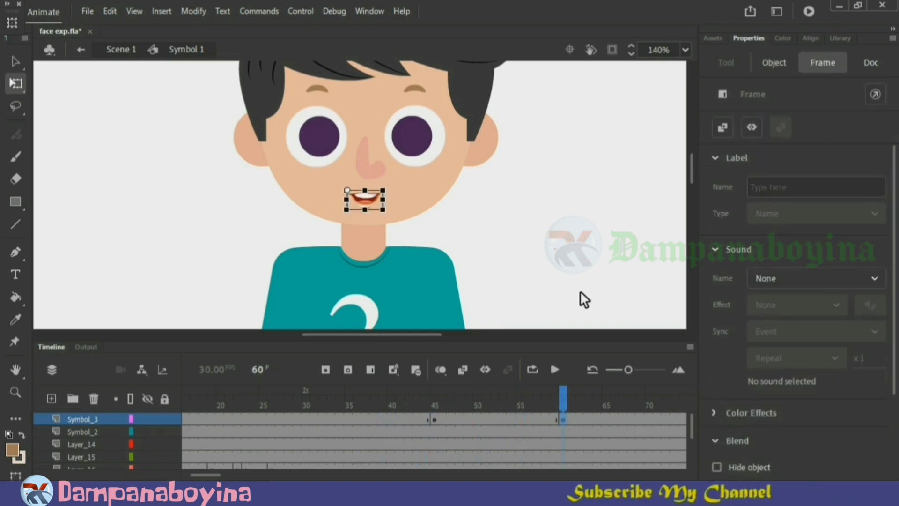
left_click(580, 290)
- Play back the mouth change from frame 42, and return the playhead to frame 45
left_click_drag(565, 405, 414, 405)
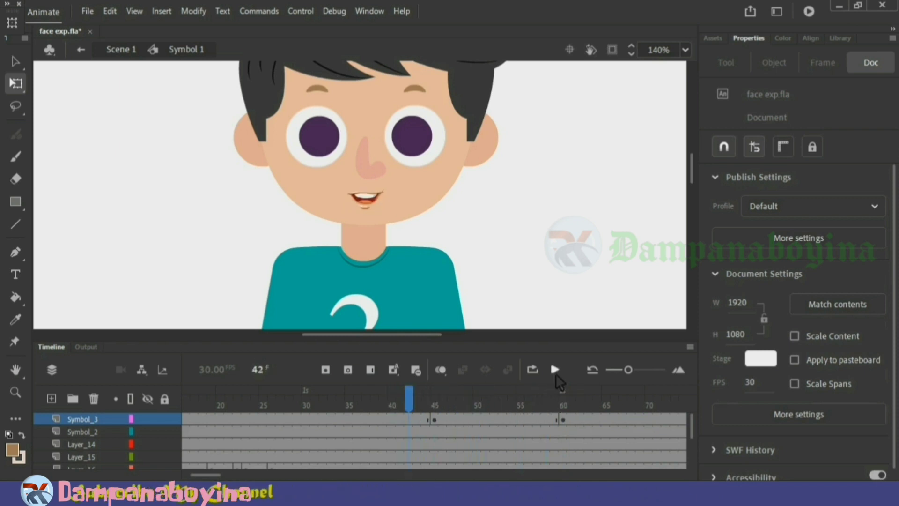
left_click(555, 370)
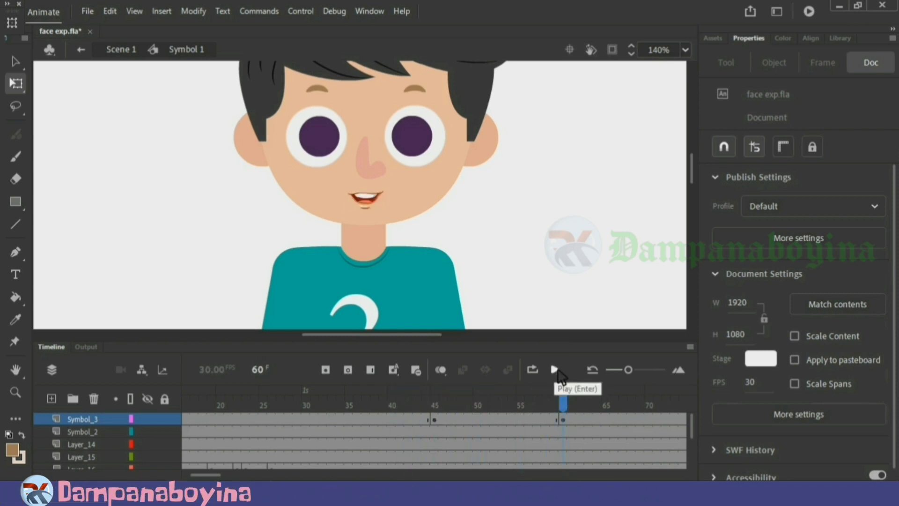
left_click(438, 405)
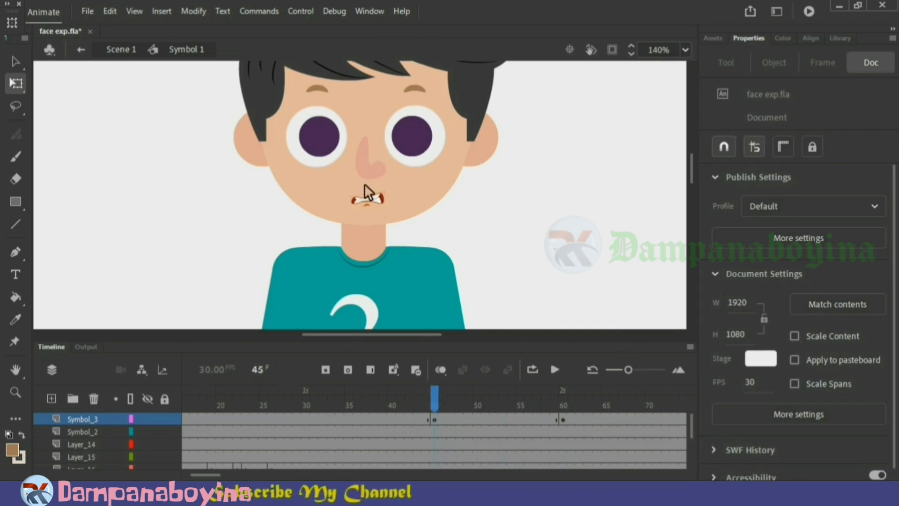
- Enlarge the timeline so the mouth layer and both eyebrow layers are shown together
left_click(319, 91)
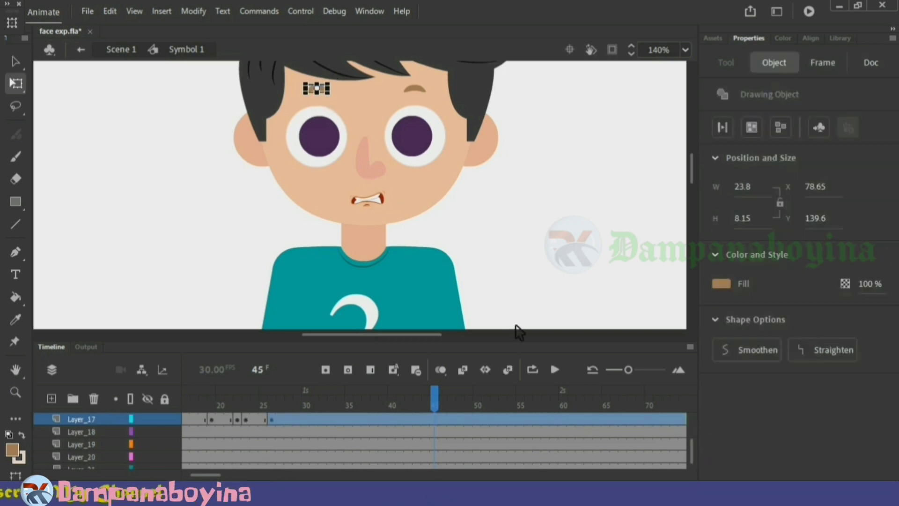
left_click_drag(696, 453, 694, 435)
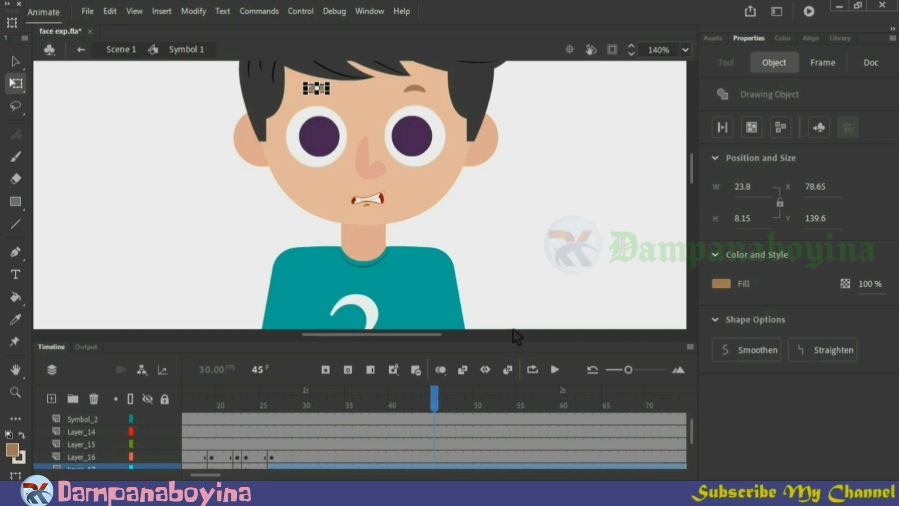
left_click_drag(510, 338, 511, 315)
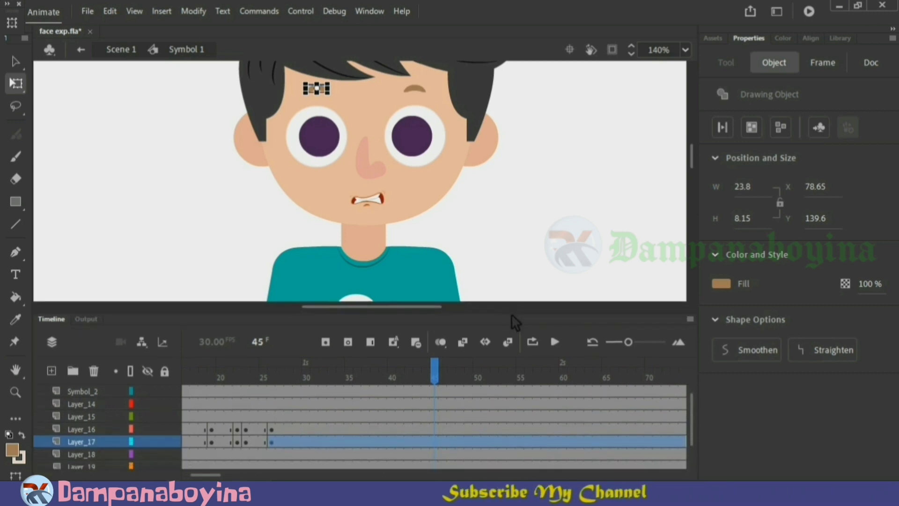
scroll(695, 423, "up", 1)
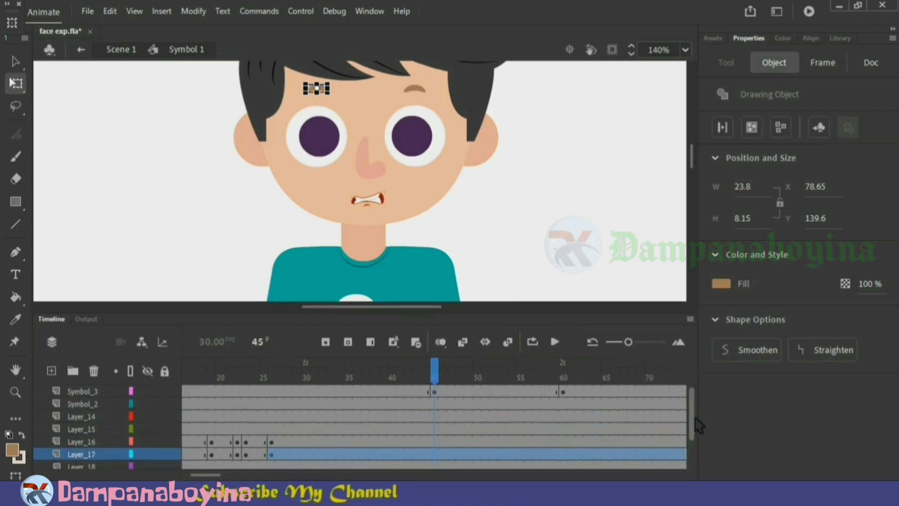
left_click(475, 187)
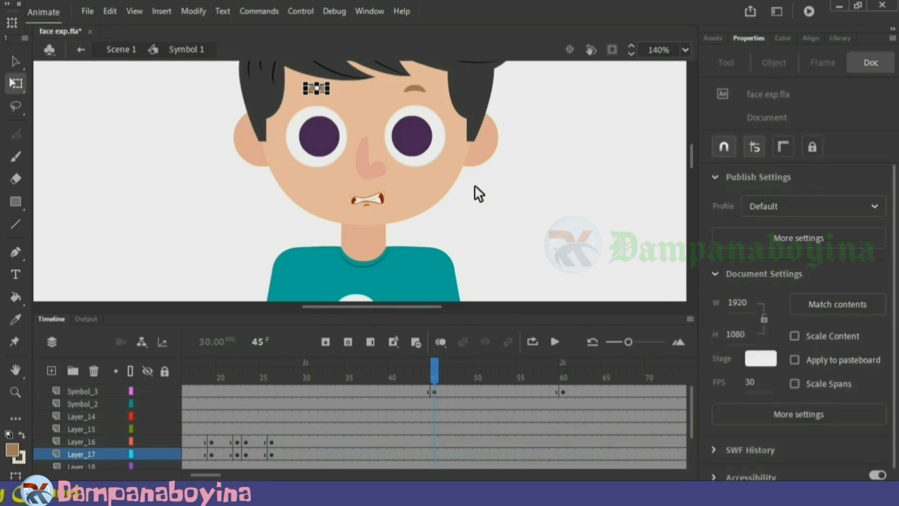
- Insert keyframes at frame 45 on both eyebrow layers, Layer_16 and Layer_17
left_click(324, 93)
left_click(419, 89, "shift")
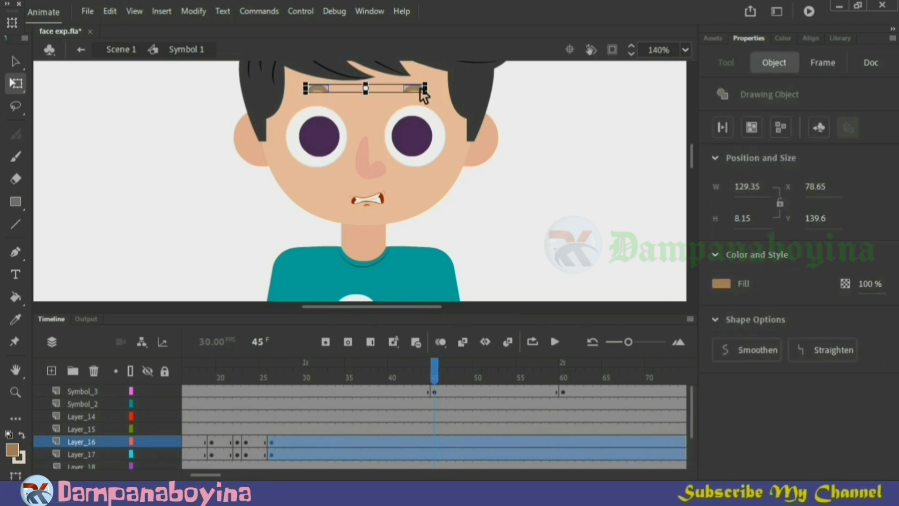
left_click(435, 441)
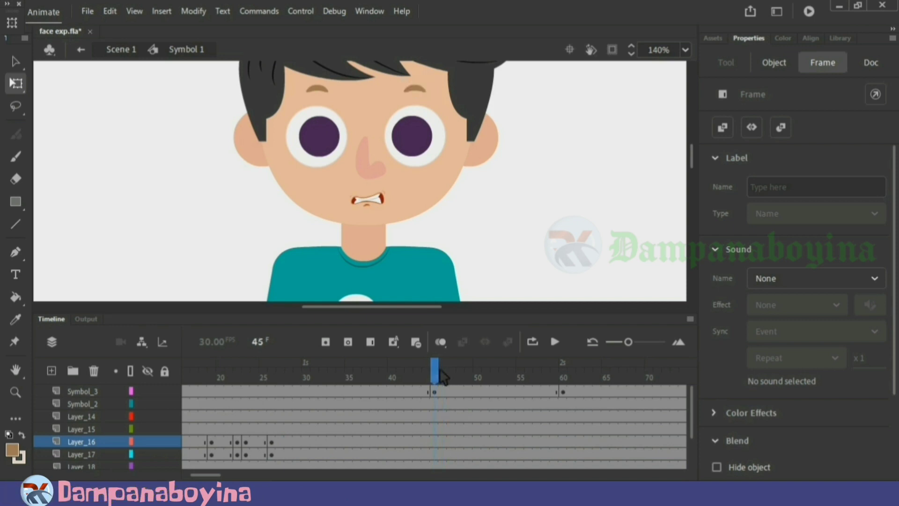
left_click(438, 376)
left_click(438, 453, "shift")
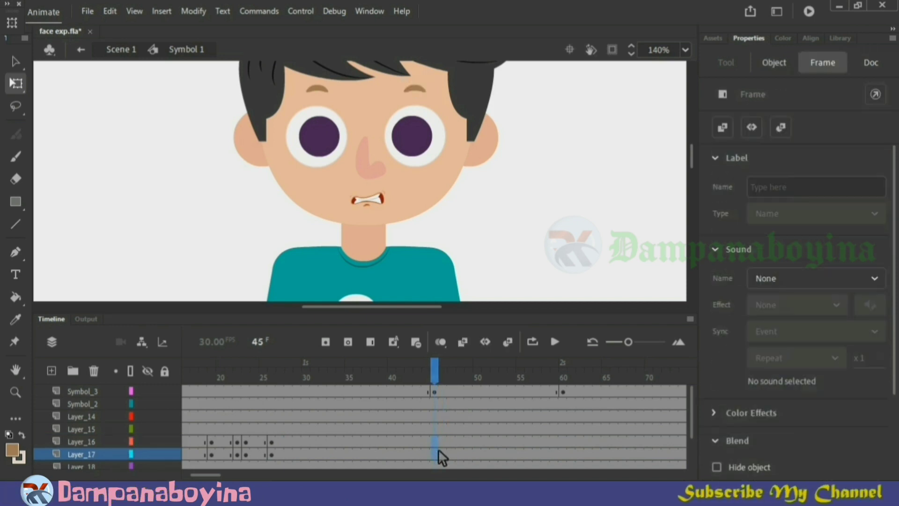
key("F6")
left_click(540, 175)
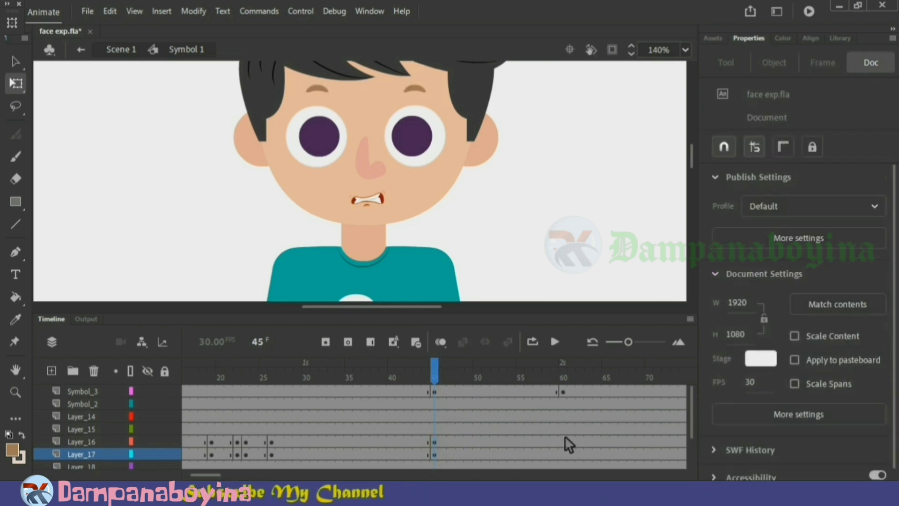
- Insert keyframes at frame 60 on both eyebrow layers, Layer_16 and Layer_17, and return the playhead to frame 45
left_click_drag(565, 438, 566, 453)
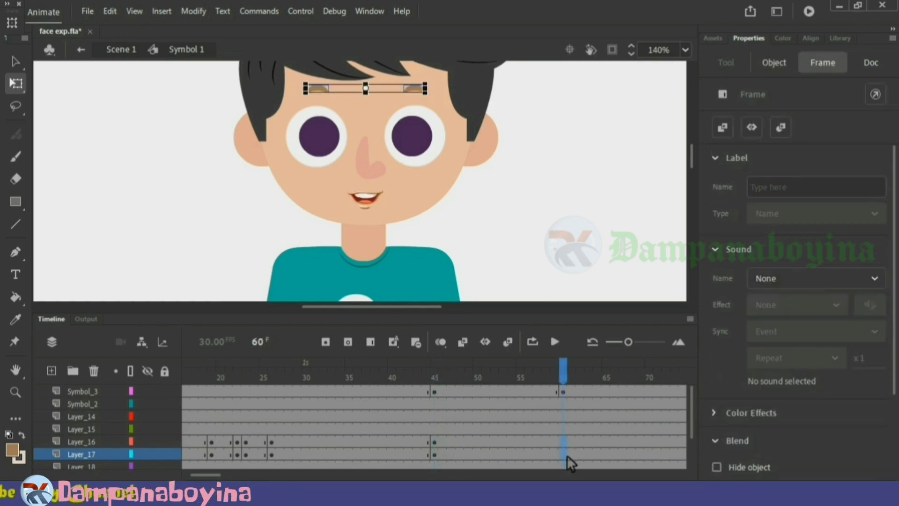
left_click(587, 139)
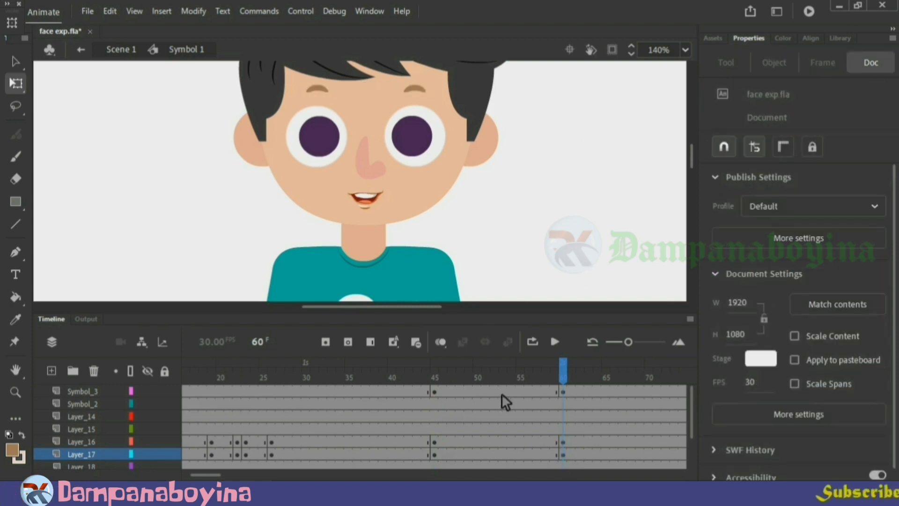
left_click_drag(563, 367, 442, 379)
left_click(447, 372)
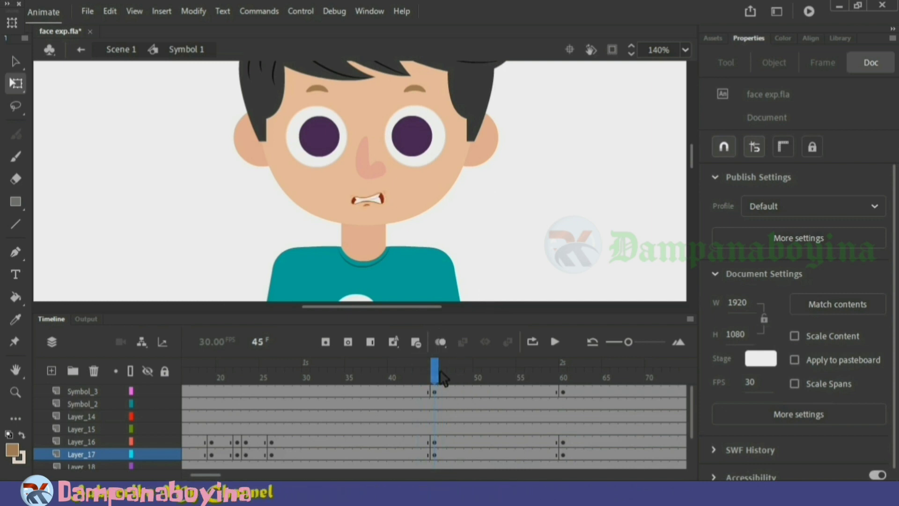
- Rotate both eyebrows slightly at frame 45 in mirrored directions so their inner ends slant down toward the nose
left_click(436, 441)
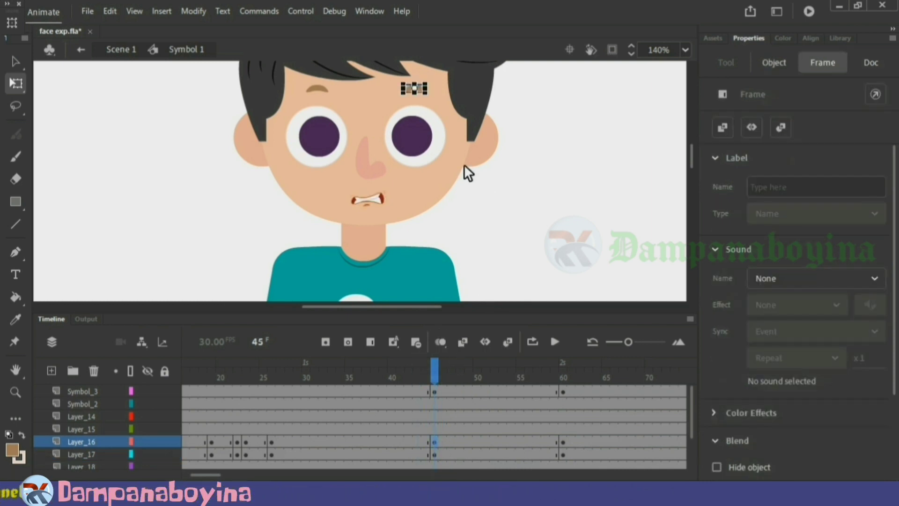
left_click(413, 89)
key("ctrl+=")
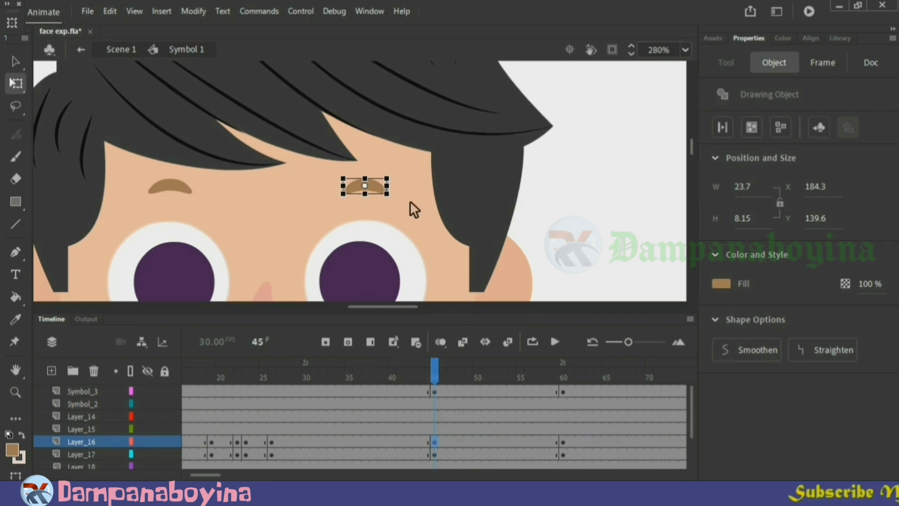
left_click_drag(397, 172, 397, 172)
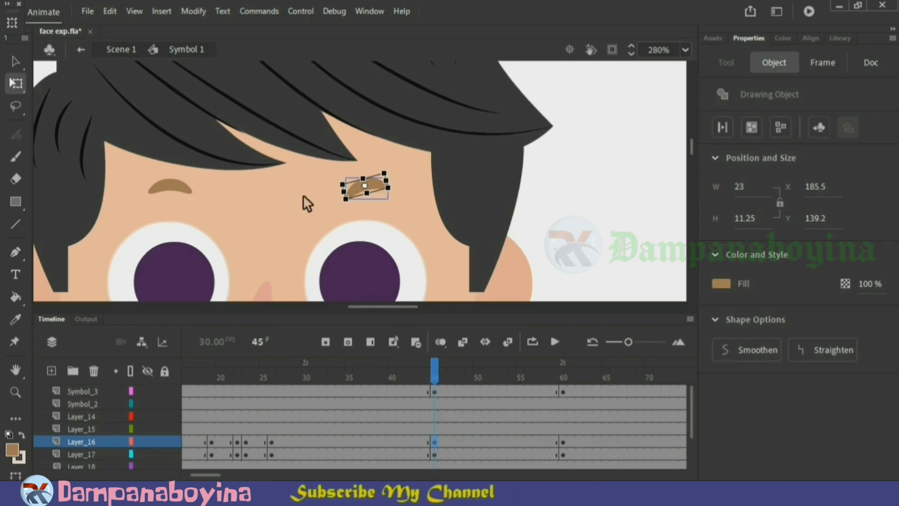
left_click(164, 193)
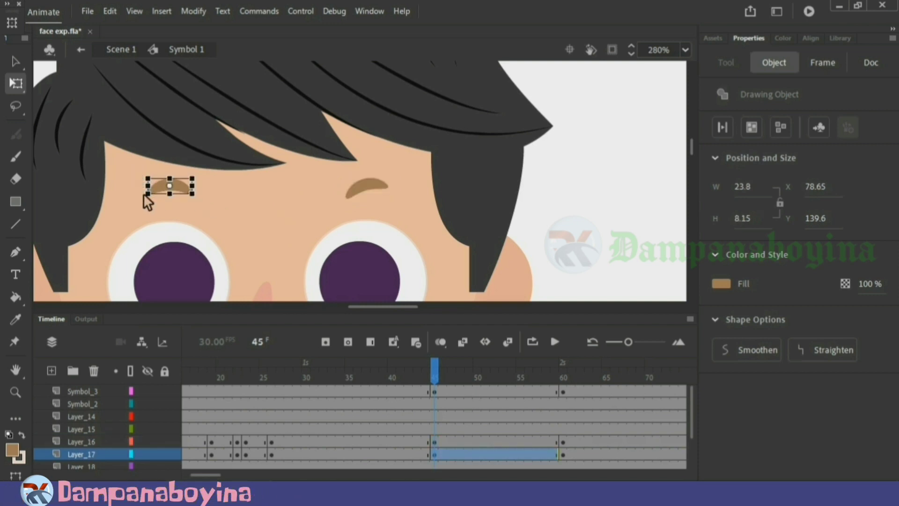
left_click_drag(144, 191, 142, 185)
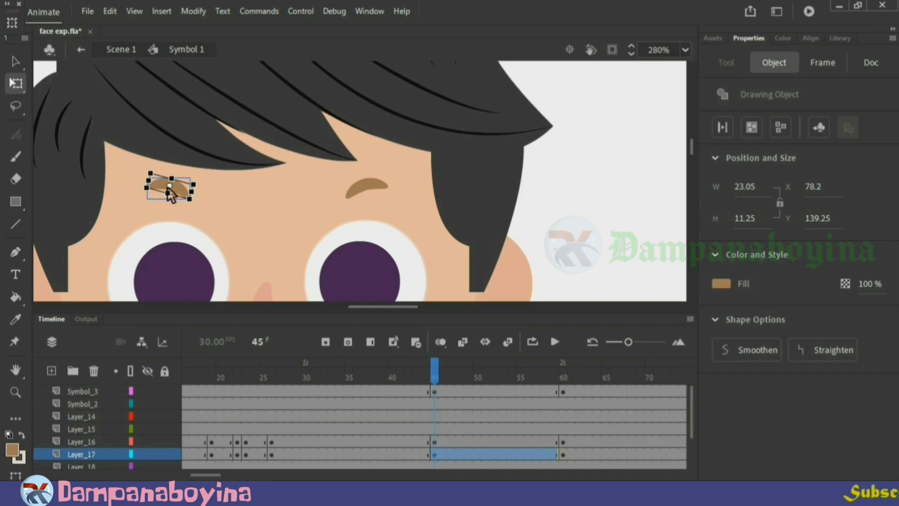
key("ctrl+minus")
left_click(572, 240)
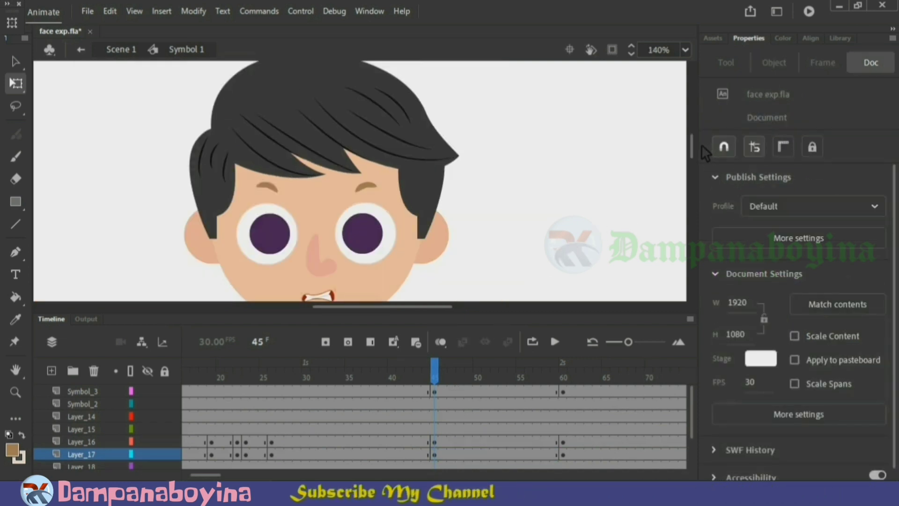
- Scrub between frames 45 and 61 to preview the mouth change together with the slanted eyebrows
scroll(699, 148, "down", 2)
left_click_drag(435, 378, 460, 381)
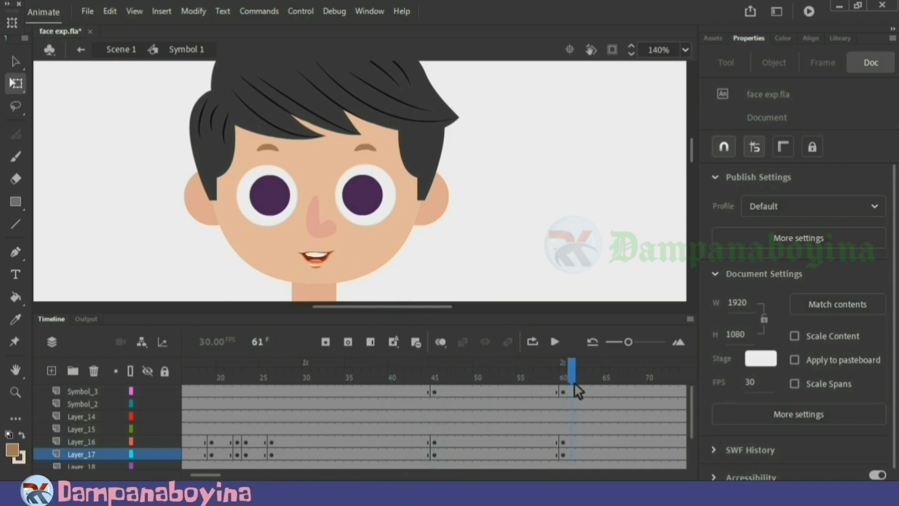
mouse_move(467, 405)
left_mouse_down()
mouse_move(378, 410)
mouse_move(529, 412)
mouse_move(390, 406)
mouse_move(467, 407)
mouse_move(402, 407)
mouse_move(506, 420)
mouse_move(468, 421)
mouse_move(478, 422)
mouse_move(437, 374)
mouse_move(523, 388)
left_mouse_up()
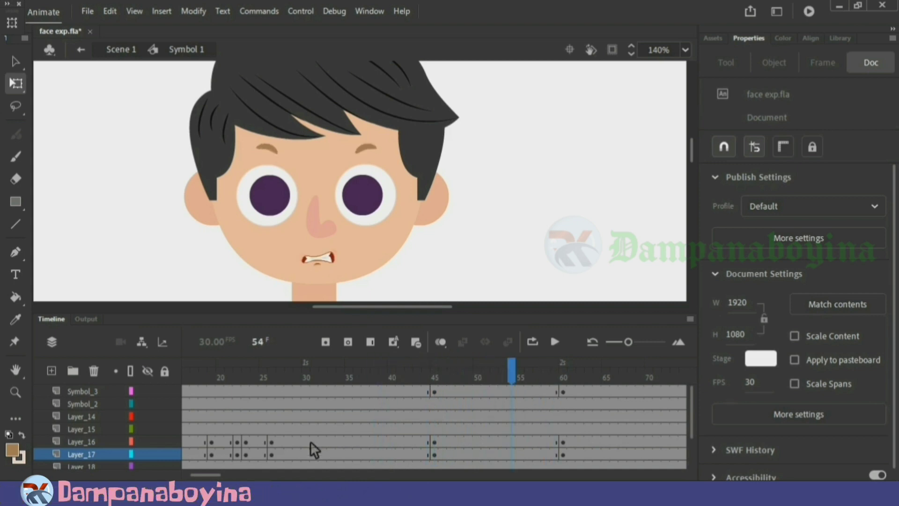
- Show the timeline from its first frame and play back the blink and the expression change
left_click_drag(220, 475, 240, 476)
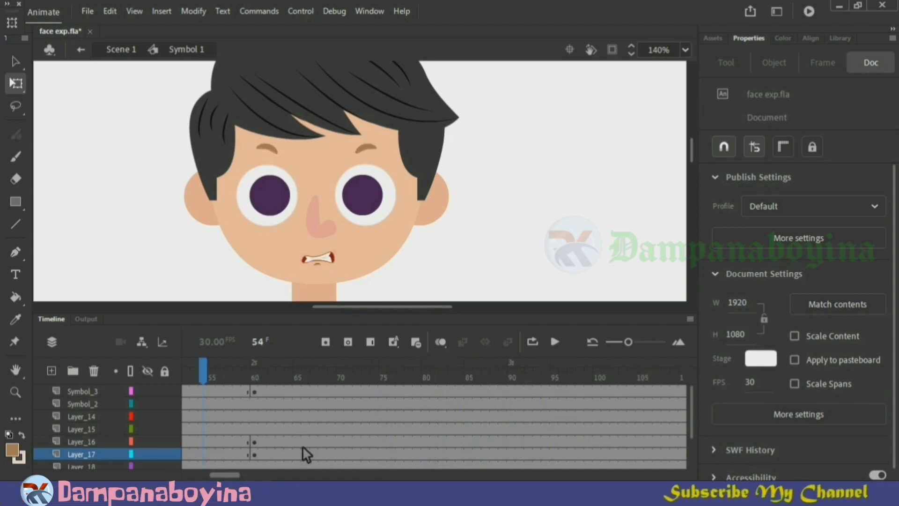
left_click_drag(628, 342, 624, 342)
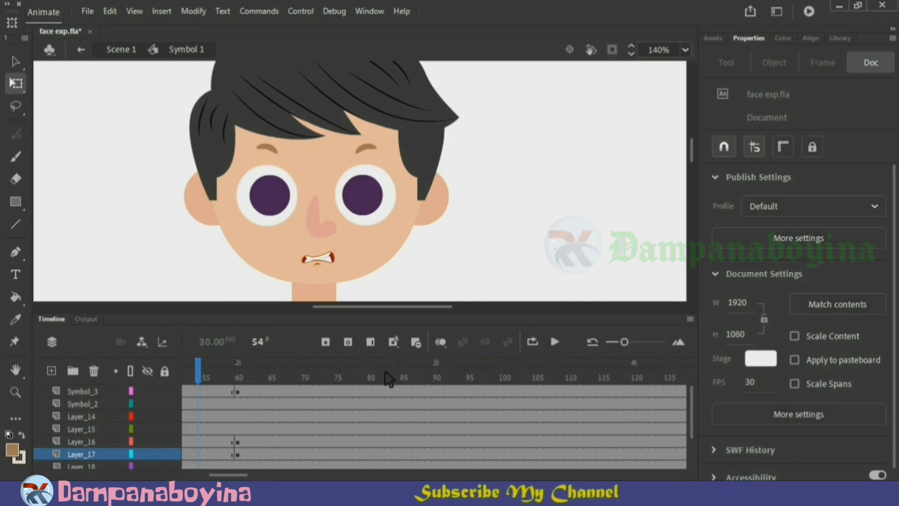
left_click_drag(244, 475, 207, 472)
left_click(225, 377)
left_click(203, 379)
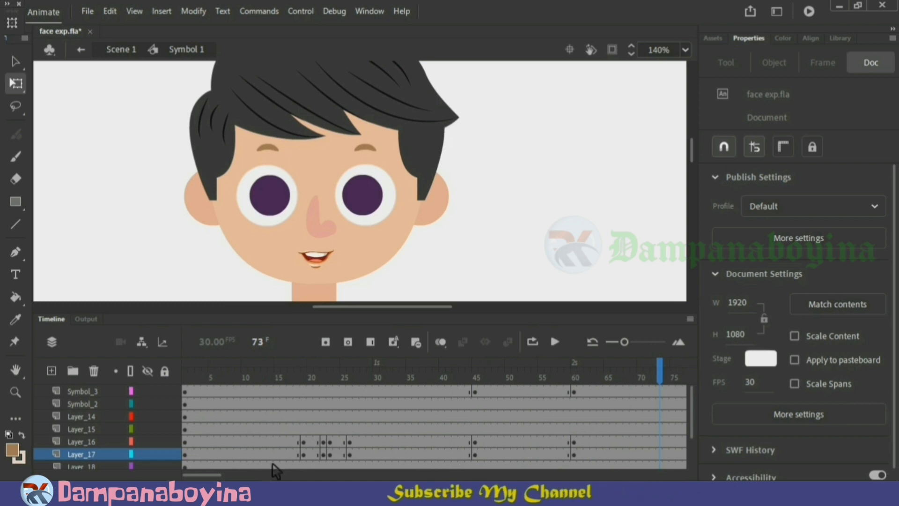
left_click(281, 382)
left_click(555, 342)
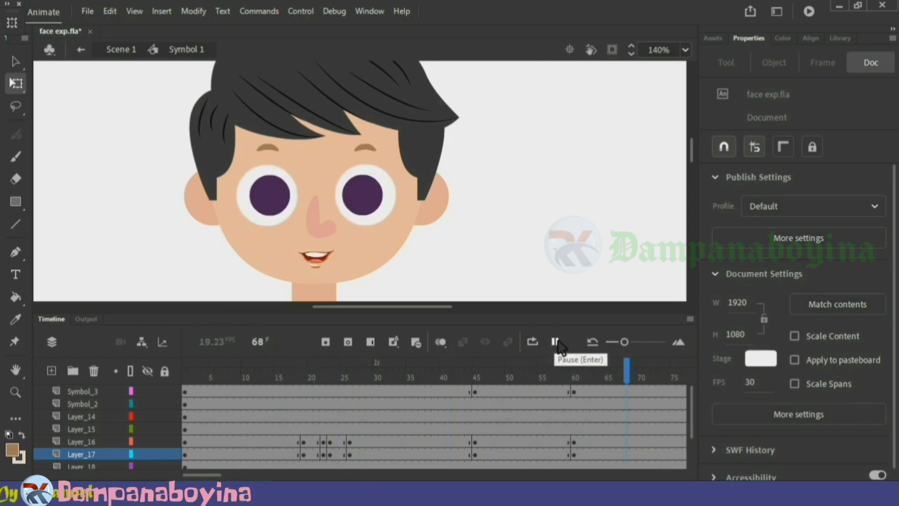
- Lengthen the slanted-brow expression by inserting frames over frames 50 to 55 on Layer_16, Layer_17 and the mouth layer Symbol_3
left_click(513, 441)
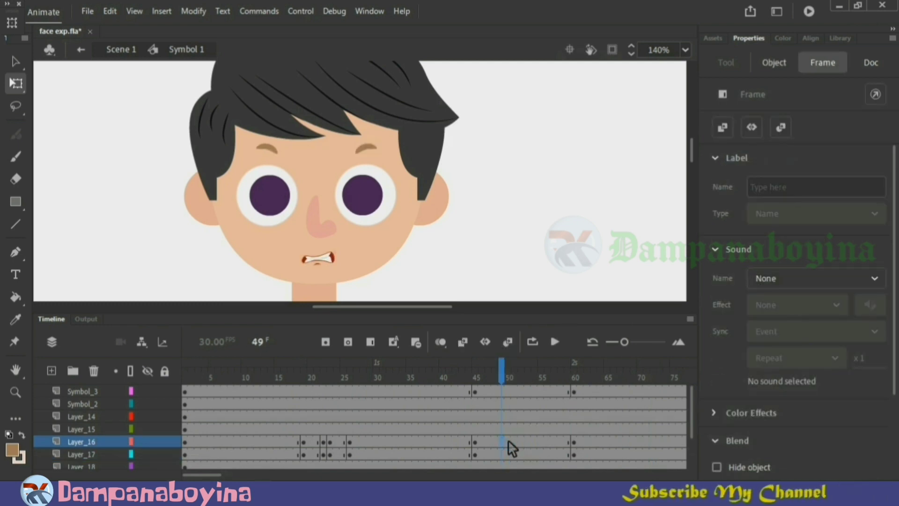
left_click_drag(512, 440, 544, 453)
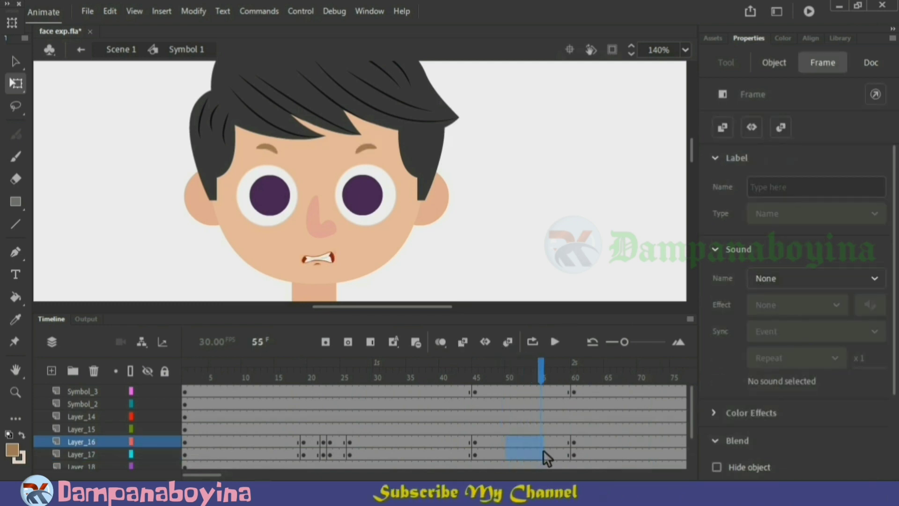
right_click(543, 453)
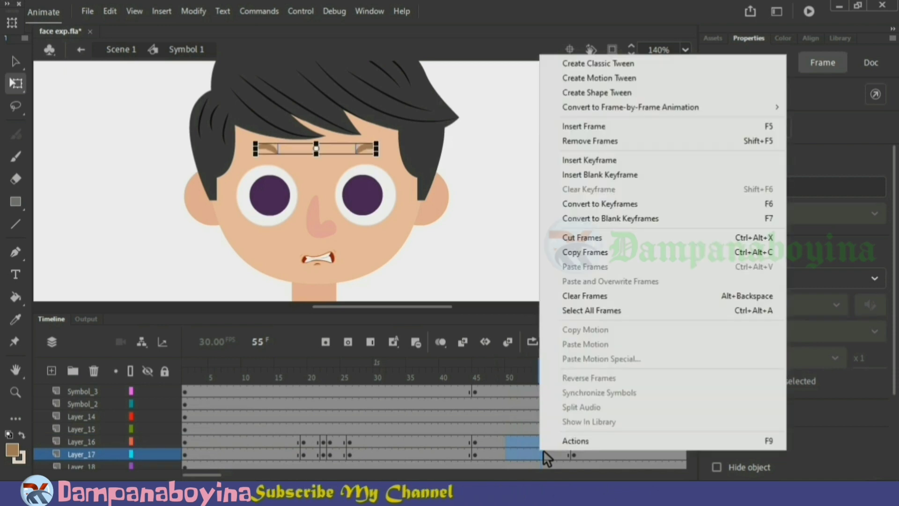
left_click(584, 126)
left_click_drag(513, 388, 543, 389)
right_click(544, 390)
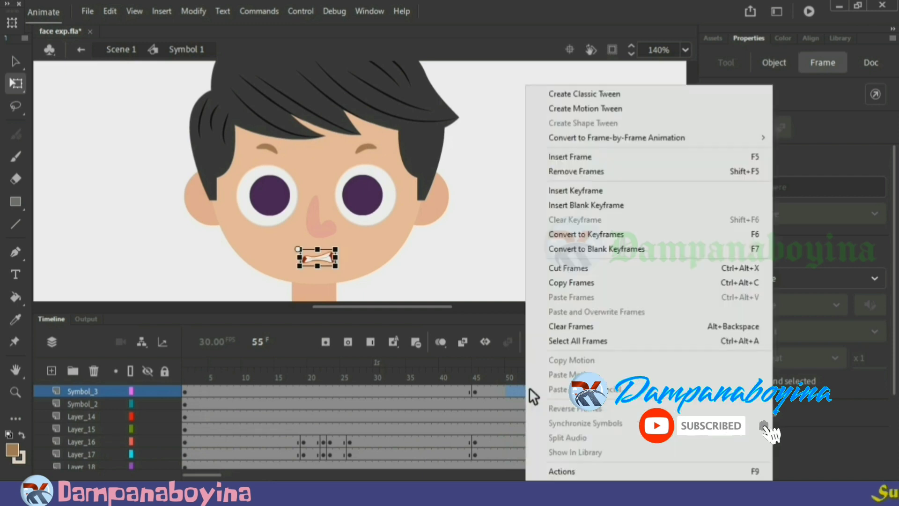
left_click(580, 156)
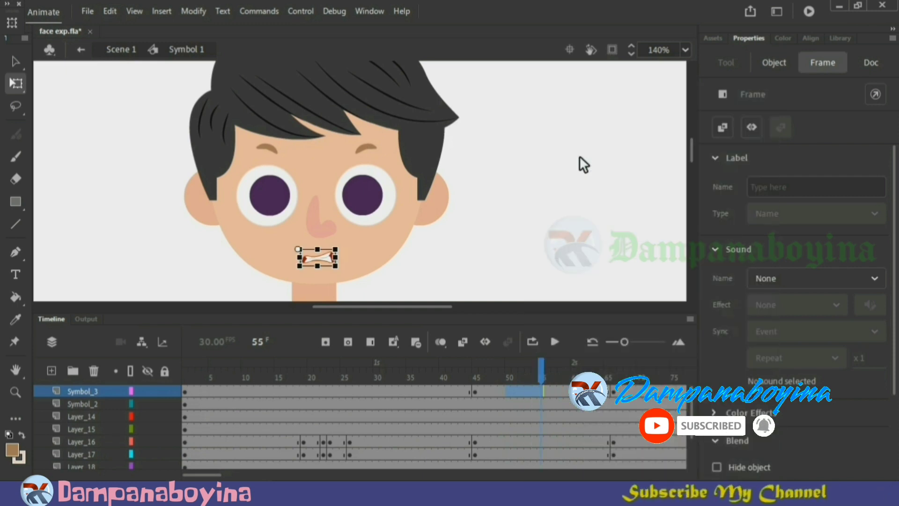
left_click(549, 285)
- Scrub through the lengthened expression, and insert keyframes at frame 100 on all layers
left_click_drag(542, 372, 686, 423)
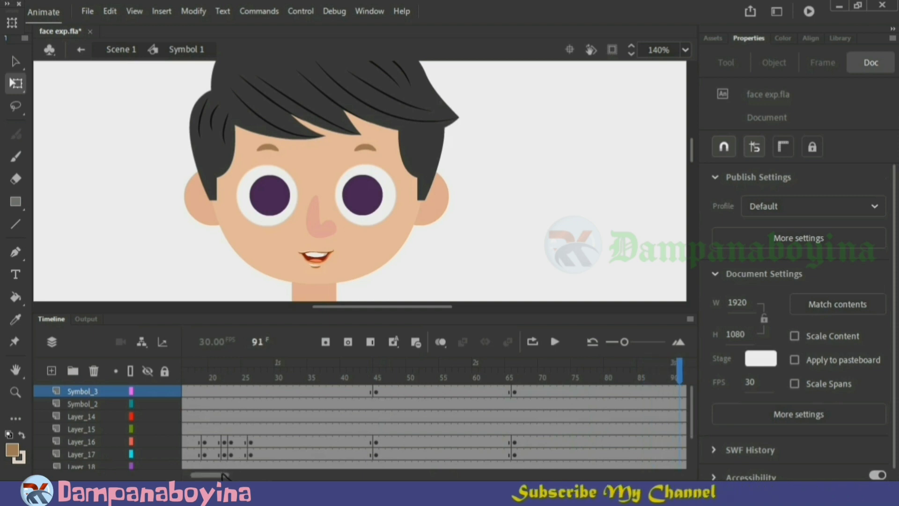
left_click_drag(224, 475, 249, 475)
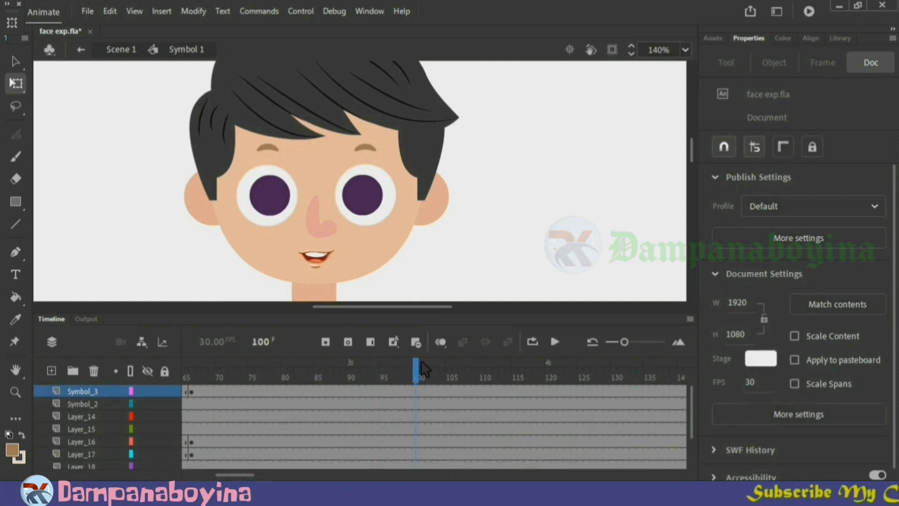
left_click(421, 362)
key("F6")
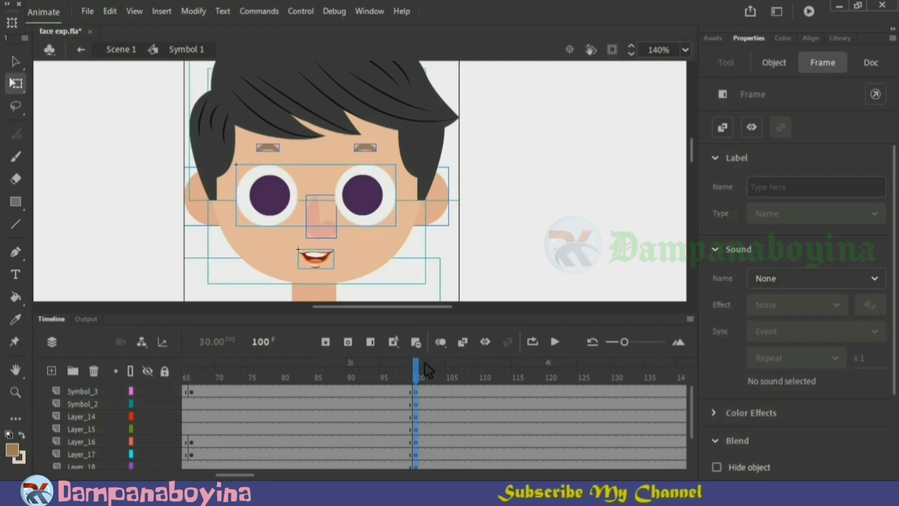
- Insert keyframes at frame 130 on all layers to mark the end of the next expression
left_click(621, 373)
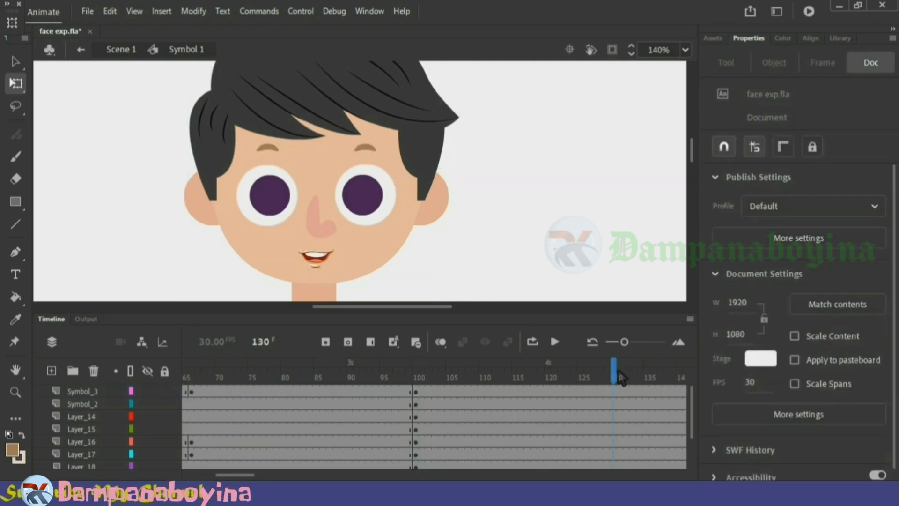
left_click(620, 378)
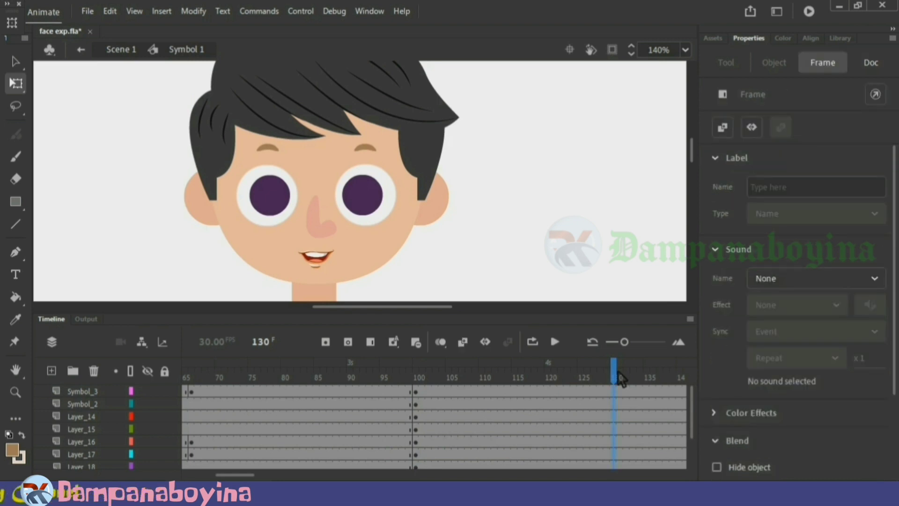
left_click(597, 200)
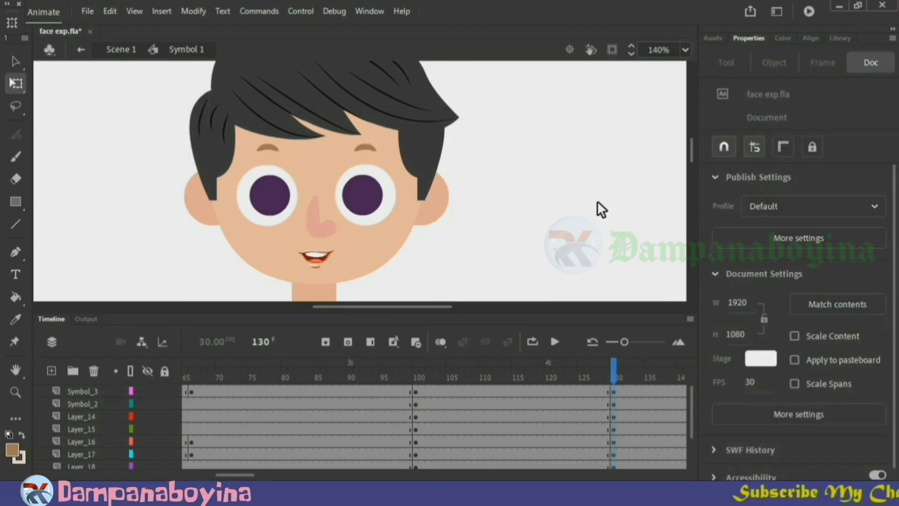
- Change the mouth symbol's shape at frame 100 by setting its first looping frame to 8
key("ctrl+minus")
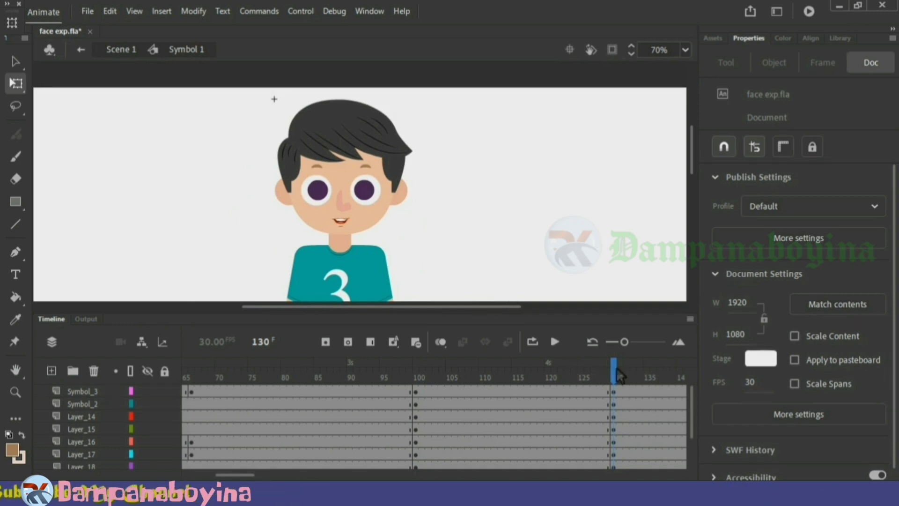
left_click(342, 221)
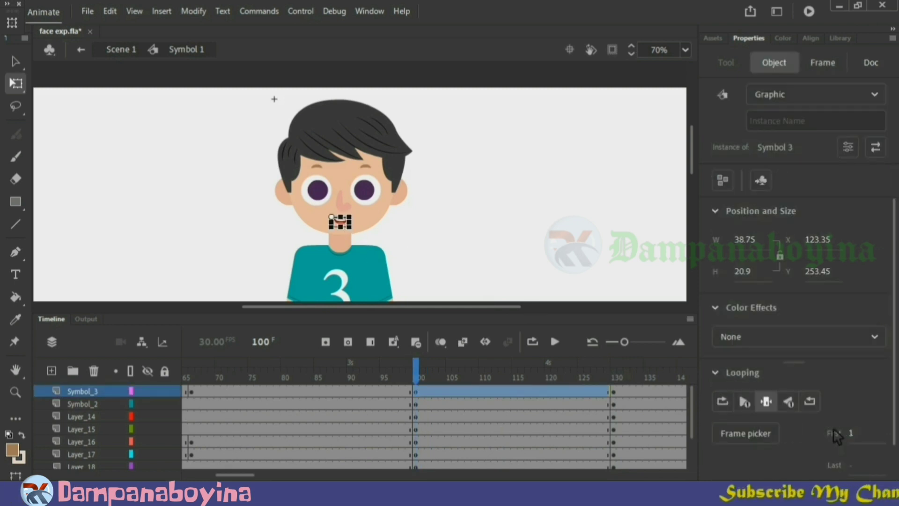
left_click_drag(854, 432, 577, 233)
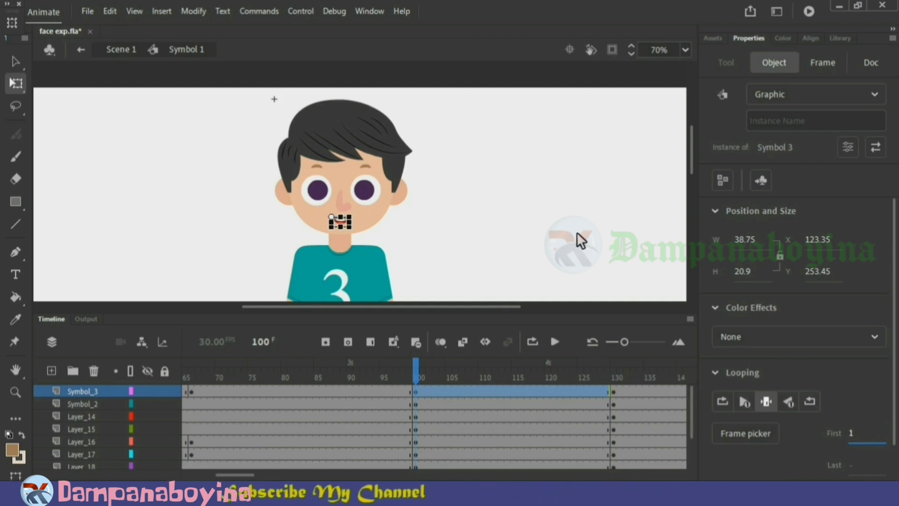
key("ctrl+equal")
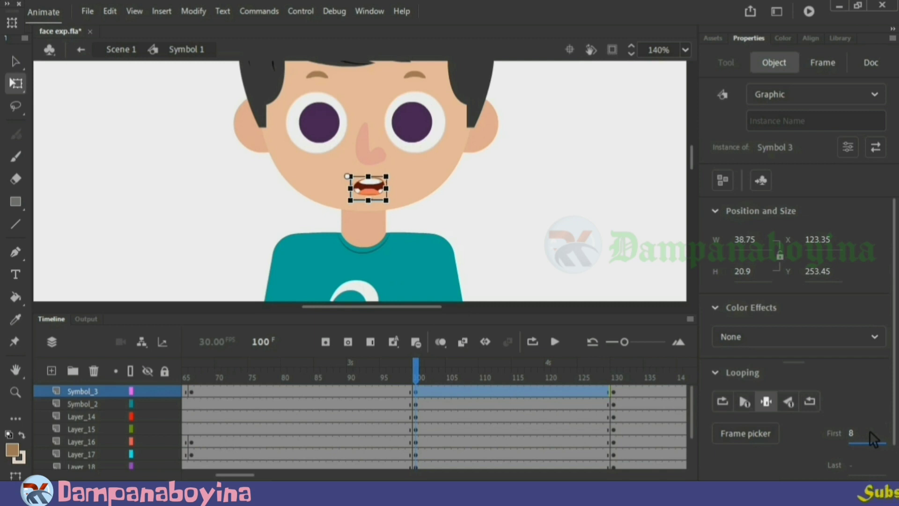
left_click(608, 250)
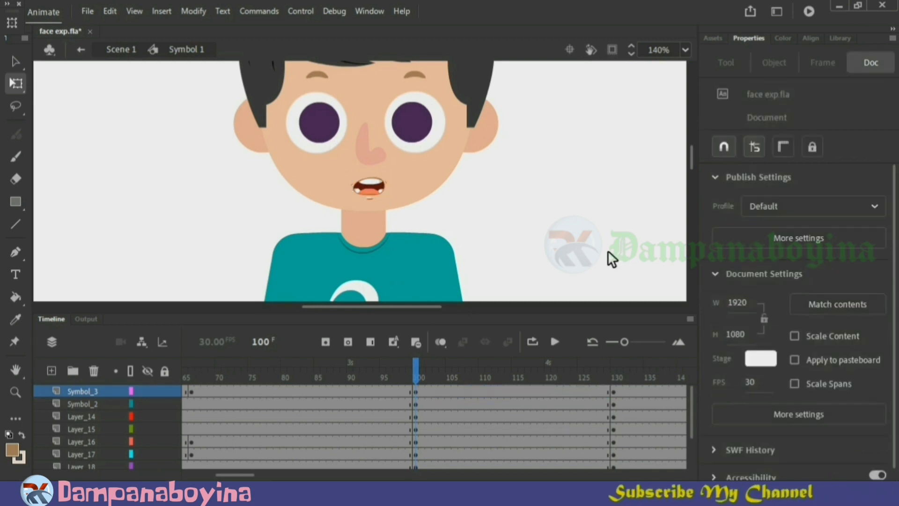
- Rotate both eyebrows slightly at frame 100 in mirrored directions so their inner ends are raised and outer ends drop
left_click(422, 75)
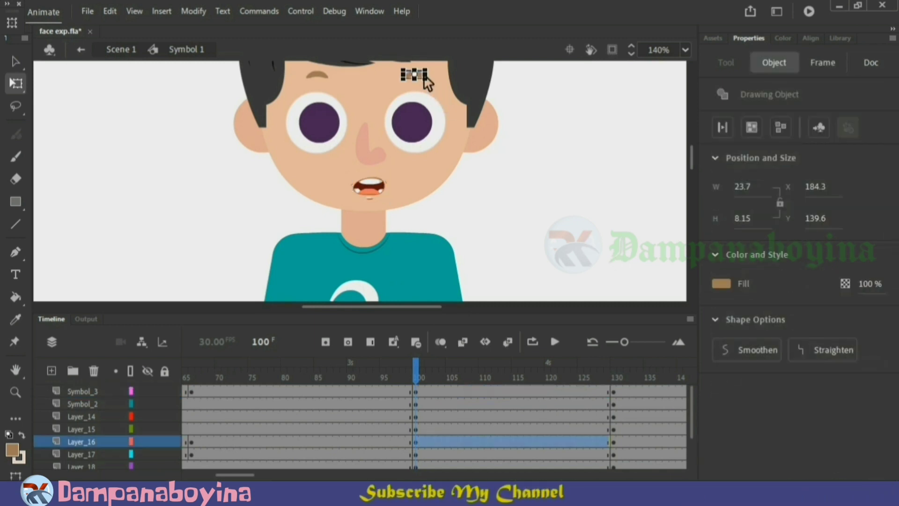
left_click_drag(437, 84, 437, 87)
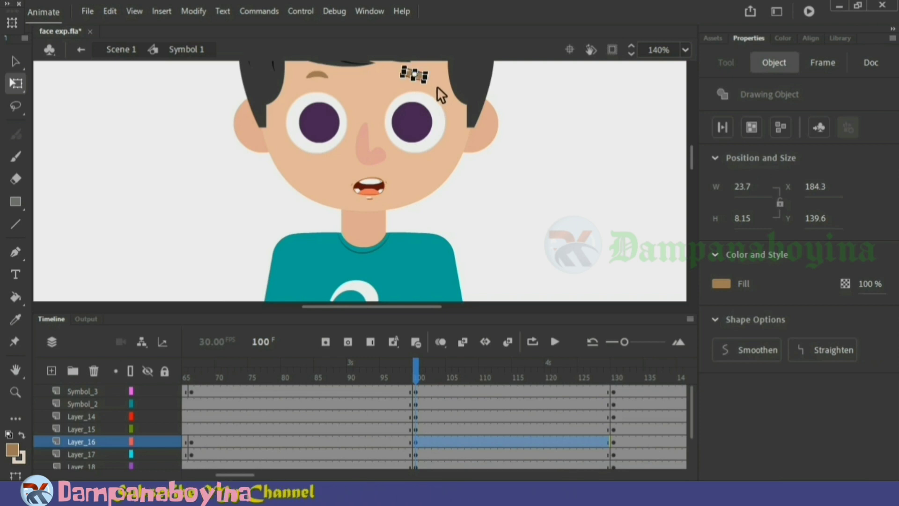
left_click(323, 75)
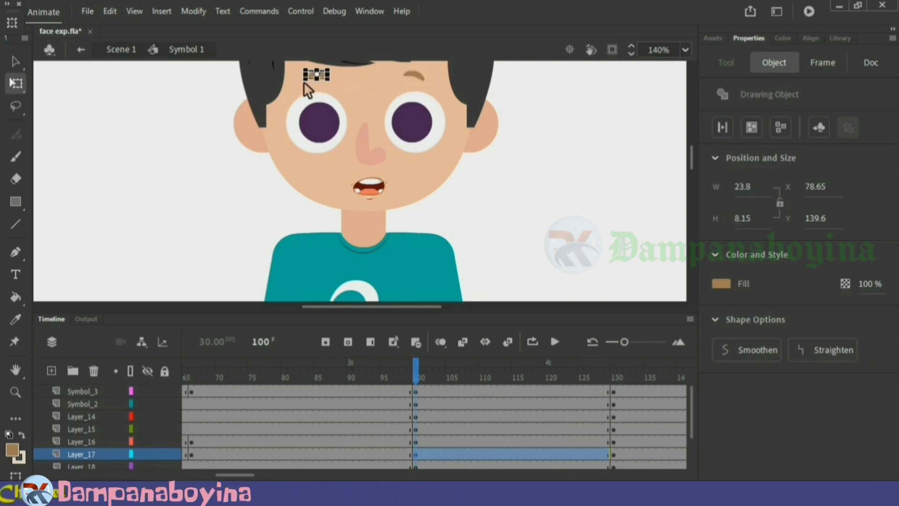
left_click(551, 203)
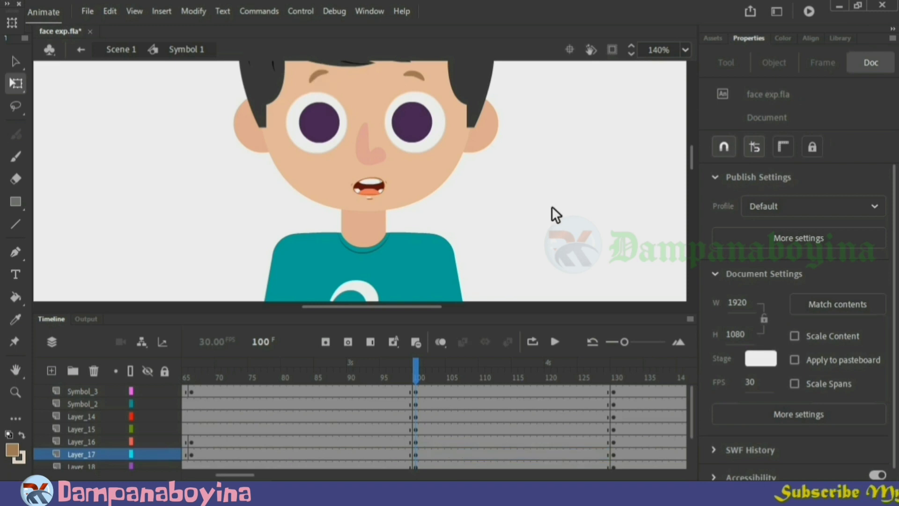
- Rotate the eyebrow on the image's left slightly flatter at frame 100 to refine its tilt
left_click(321, 73)
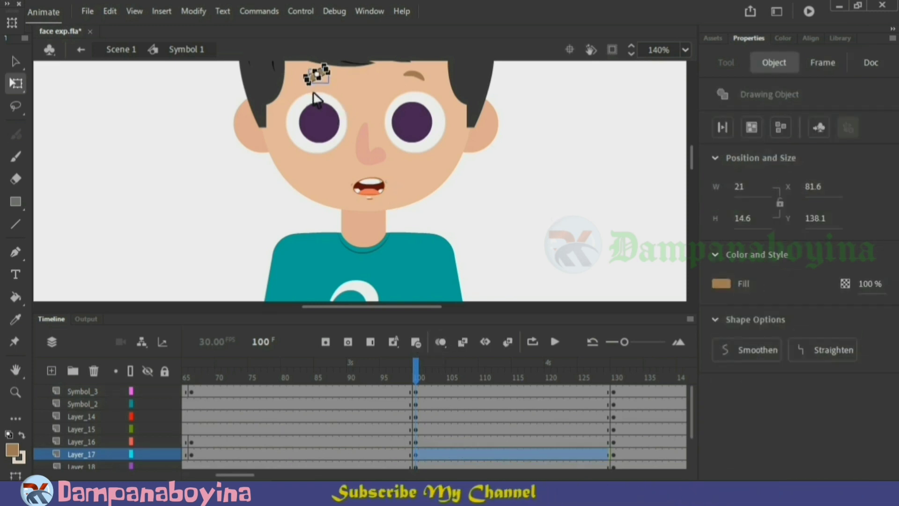
left_click_drag(313, 90, 309, 90)
left_click(530, 209)
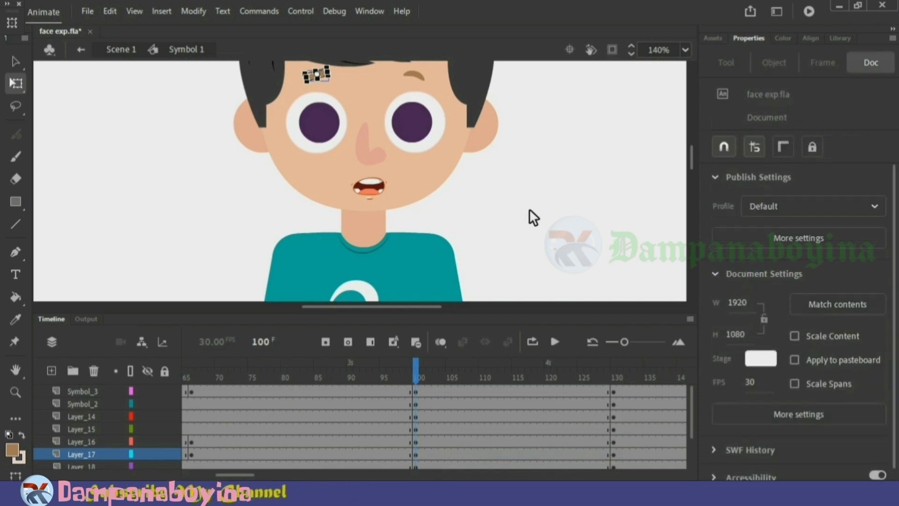
- Scrub between frames 100 and 130 and play the animation from its early frames to review the expressions
left_click(404, 373)
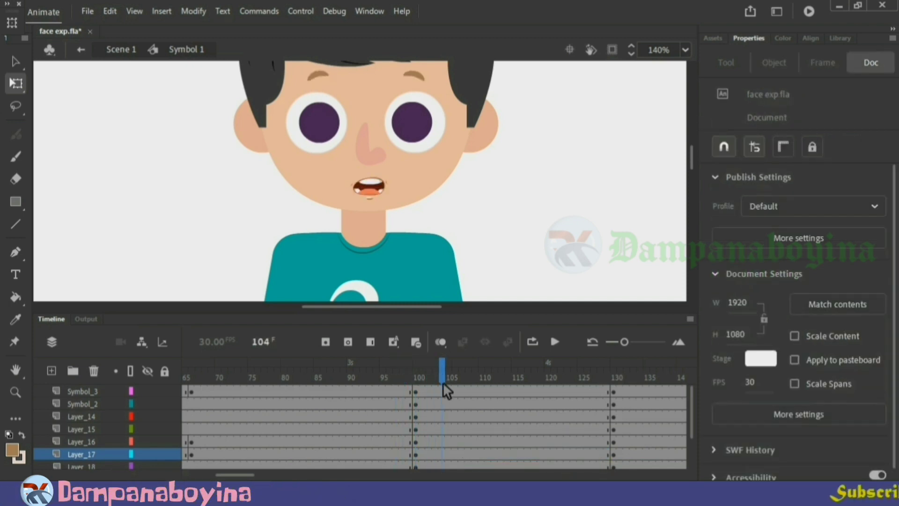
mouse_move(443, 384)
left_mouse_down()
mouse_move(385, 387)
mouse_move(424, 387)
left_mouse_up()
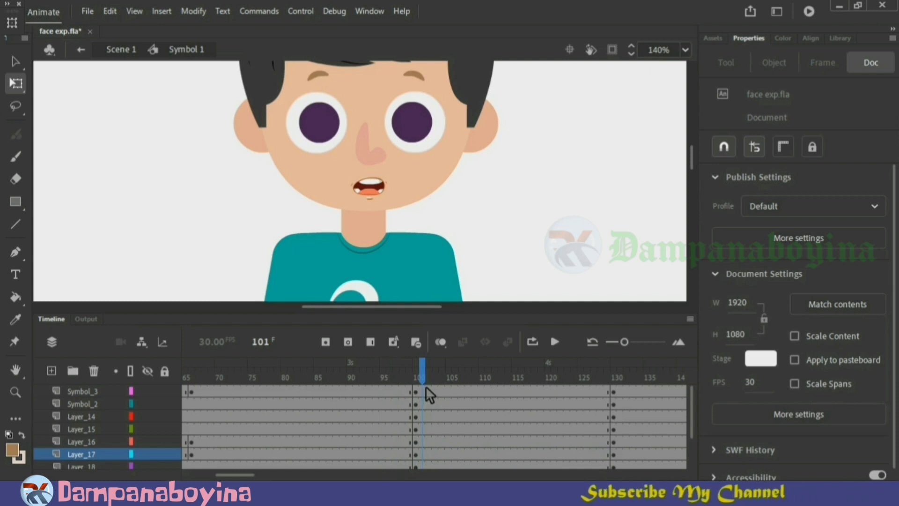
left_click(416, 375)
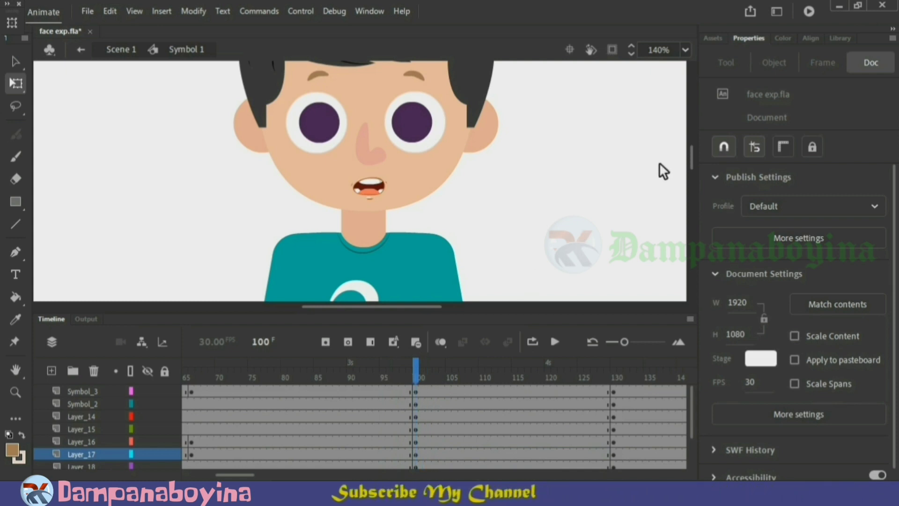
scroll(697, 149, "up", 3)
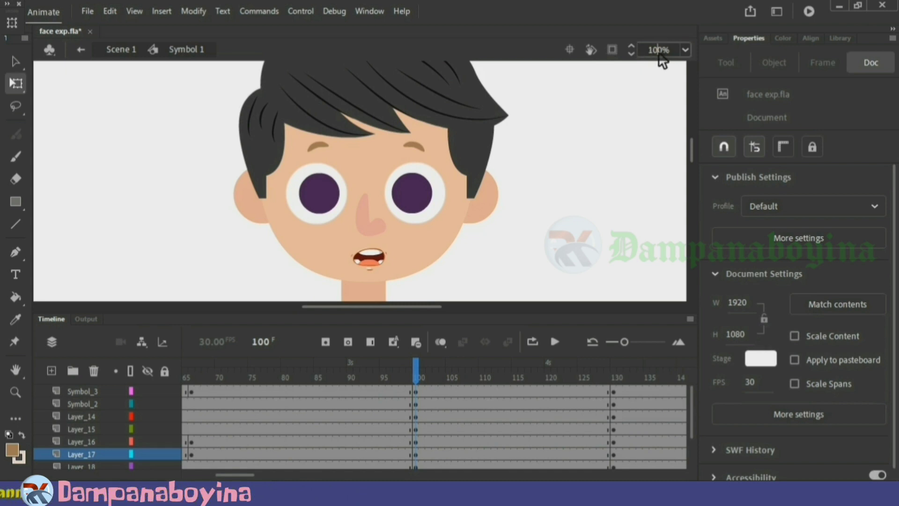
key("Return")
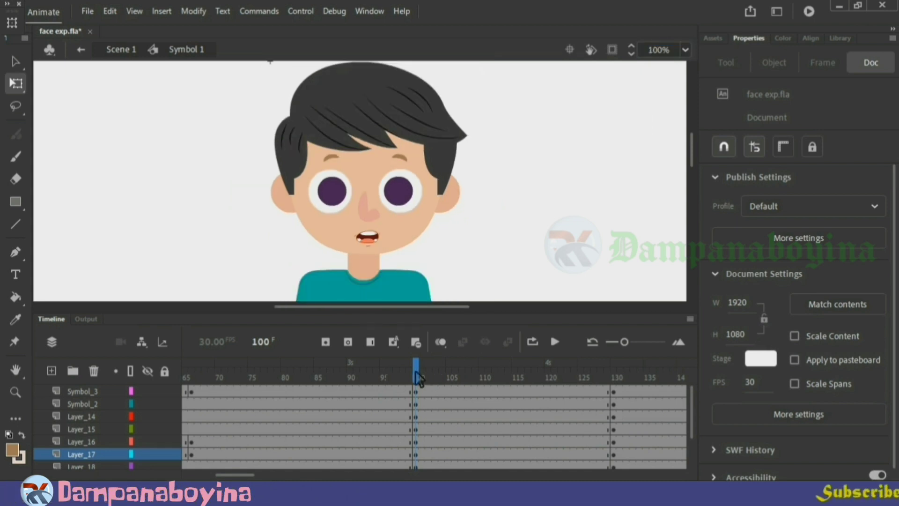
left_click_drag(418, 378, 594, 378)
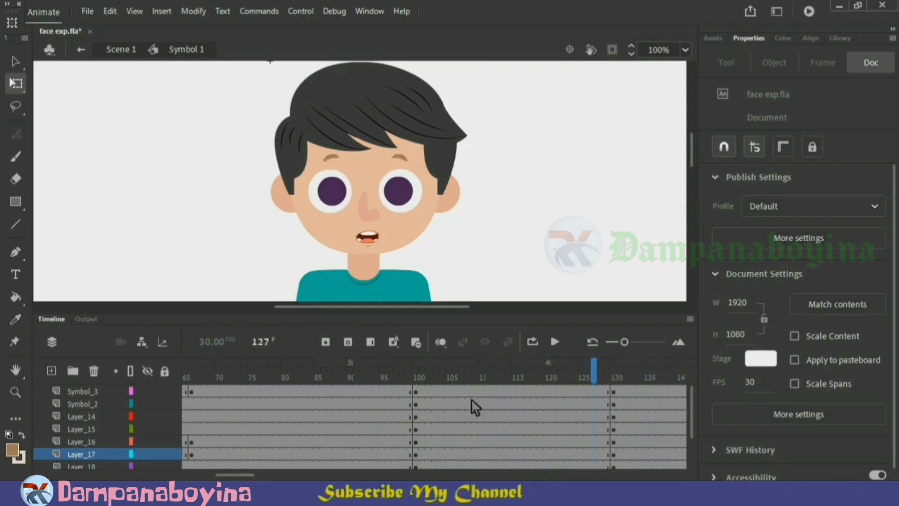
left_click_drag(471, 398, 659, 406)
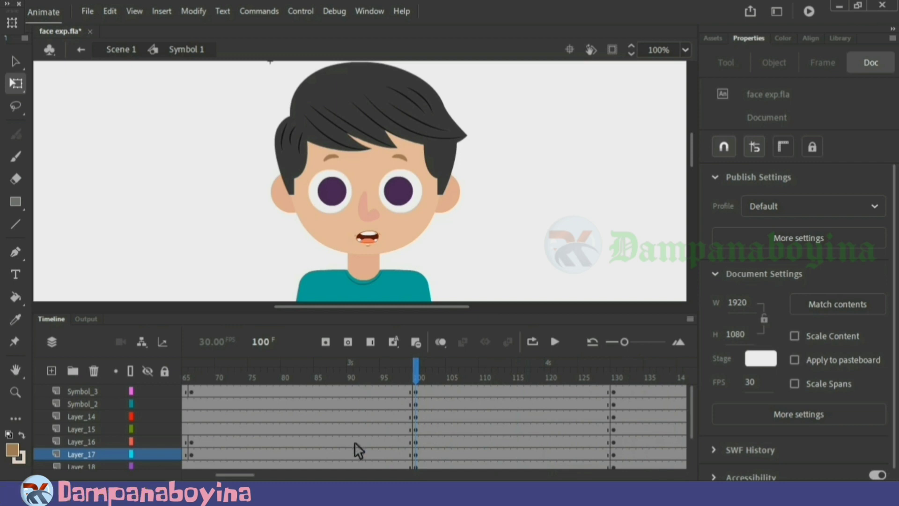
left_click_drag(252, 475, 219, 475)
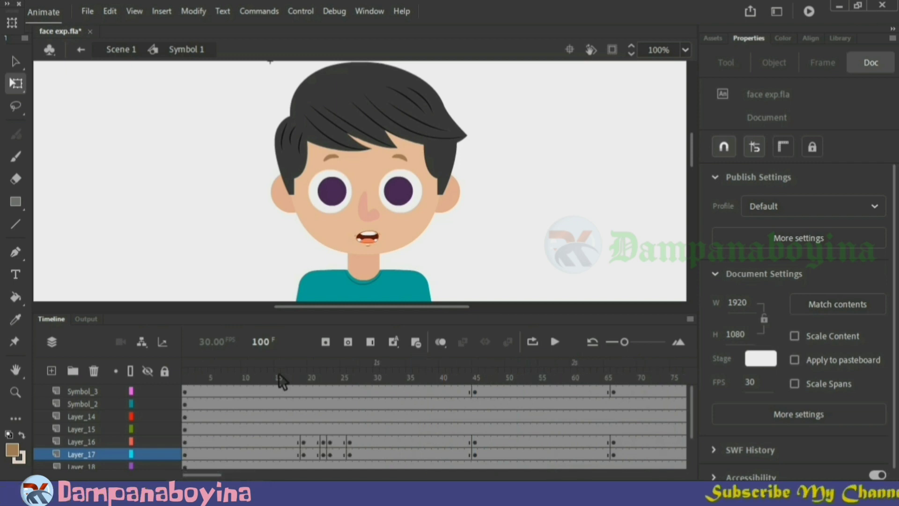
left_click(279, 378)
left_click(555, 341)
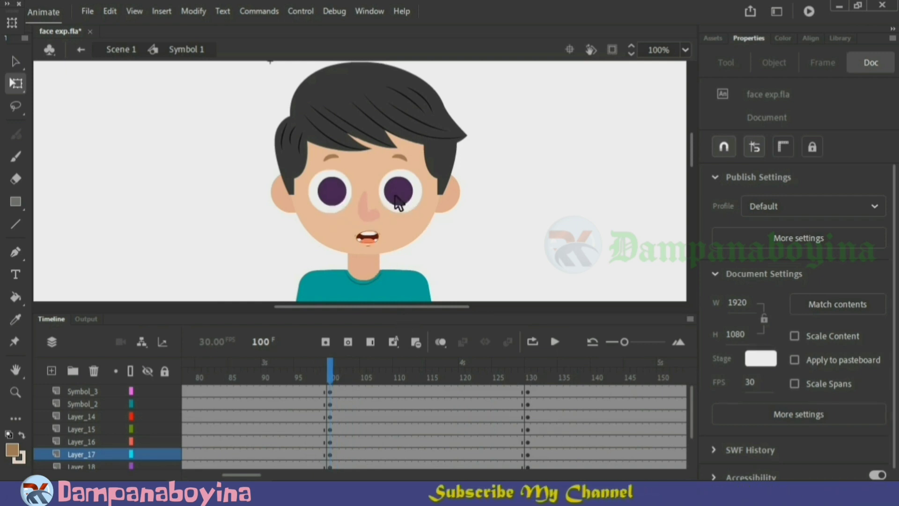
left_click_drag(336, 376, 370, 378)
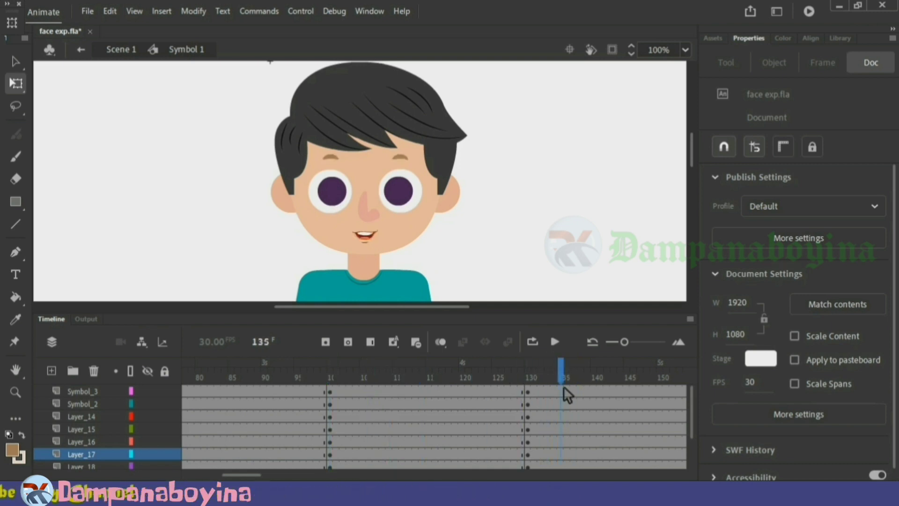
- Insert keyframes at frame 170 on all layers to start the next expression
left_click_drag(261, 477, 268, 479)
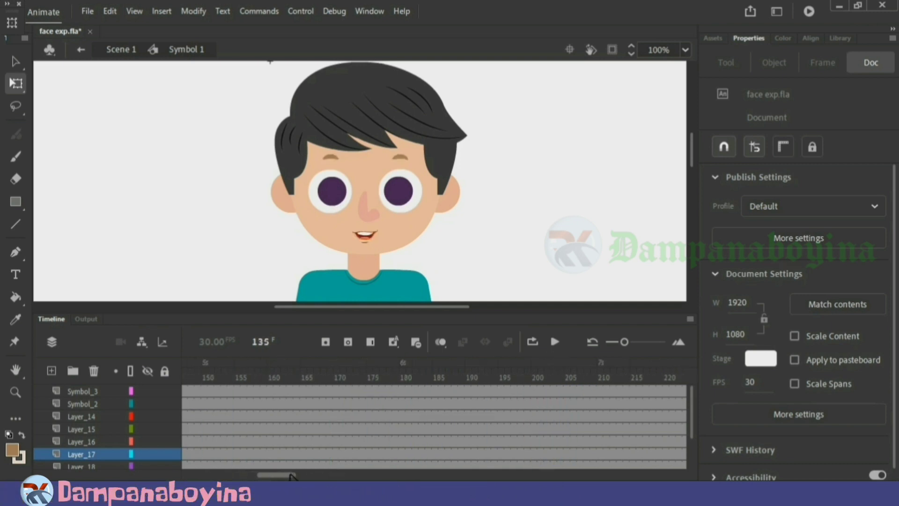
left_click(342, 375)
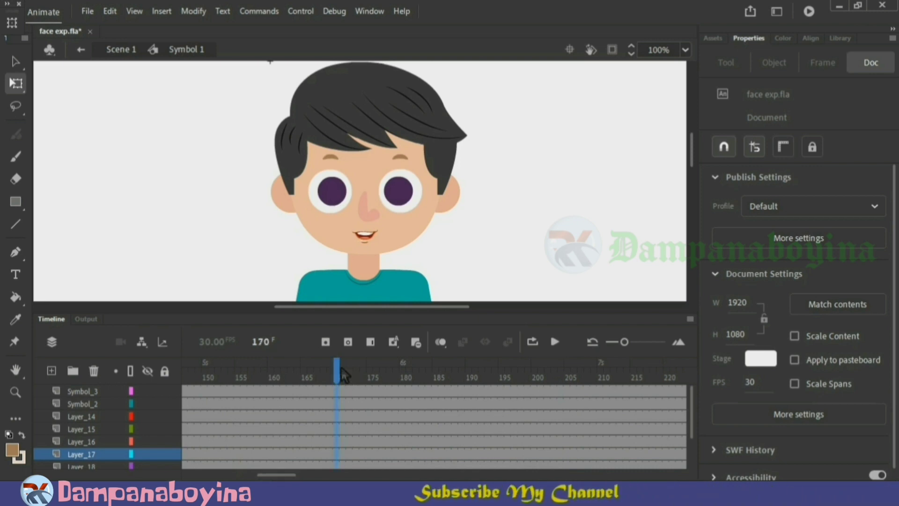
left_click(343, 375)
- Insert keyframes at frame 205 on all layers to mark the end of that expression
left_click(574, 370)
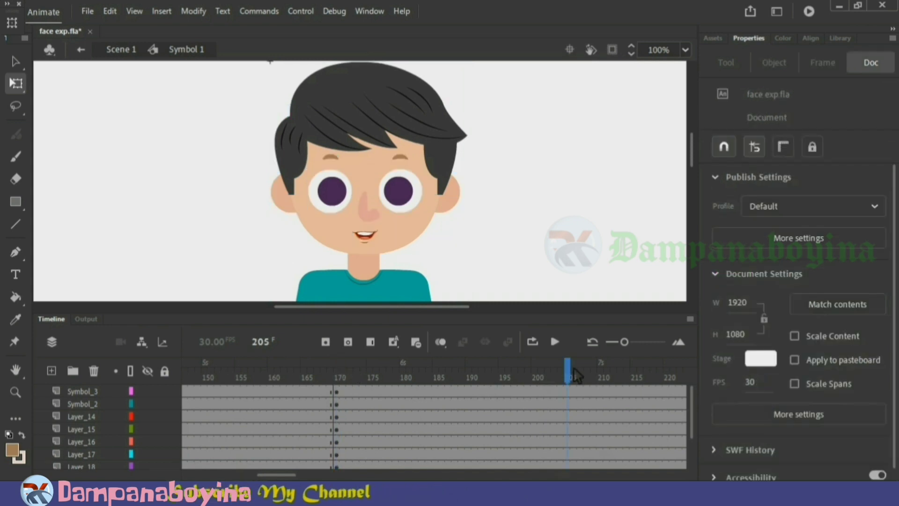
left_click(574, 375)
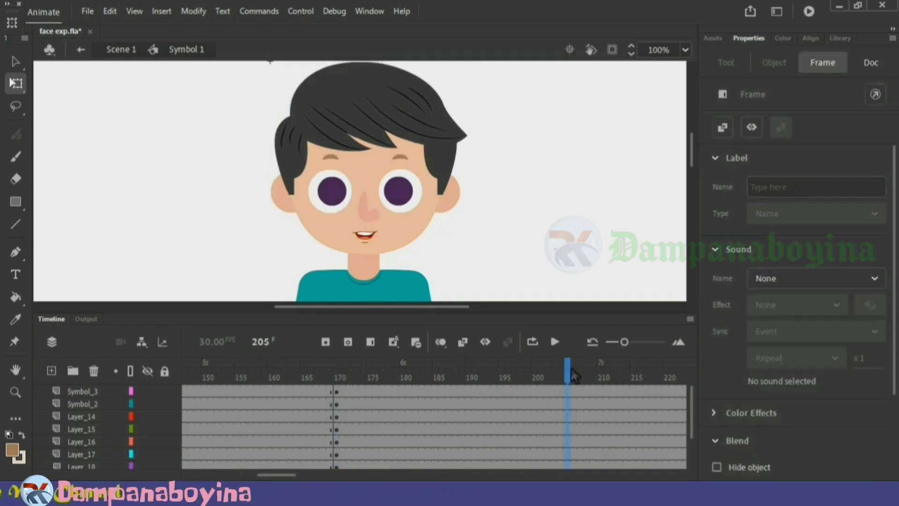
key("F6")
left_click(565, 276)
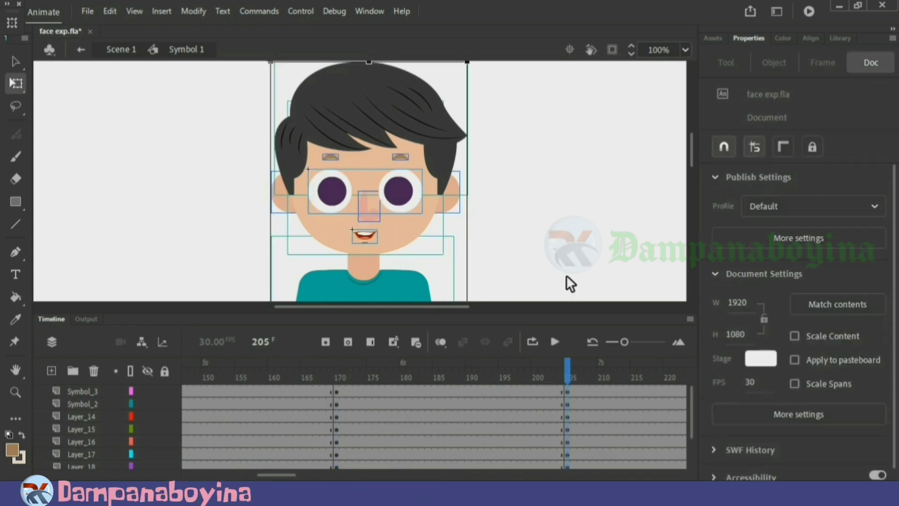
- At frame 170, open the eyes symbol and its nested Tween 20 for editing, and select the pupils
left_click_drag(572, 370, 341, 355)
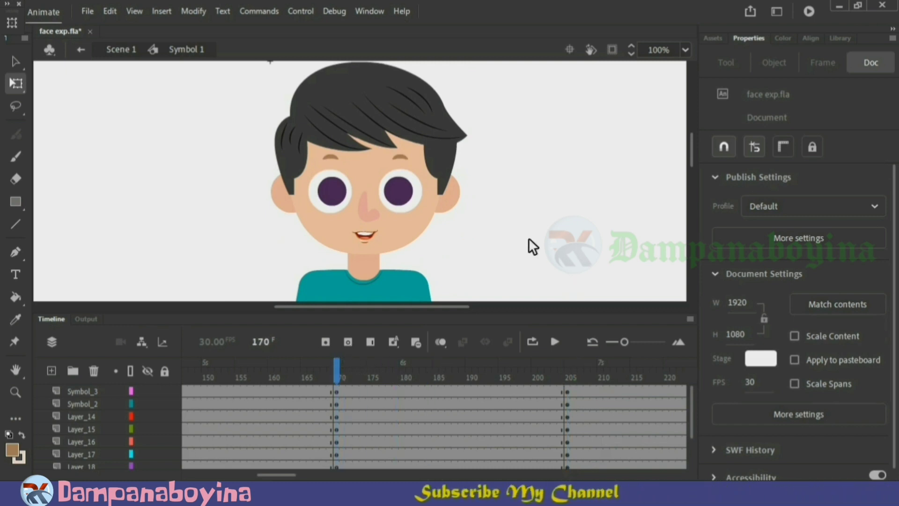
key("ctrl+=")
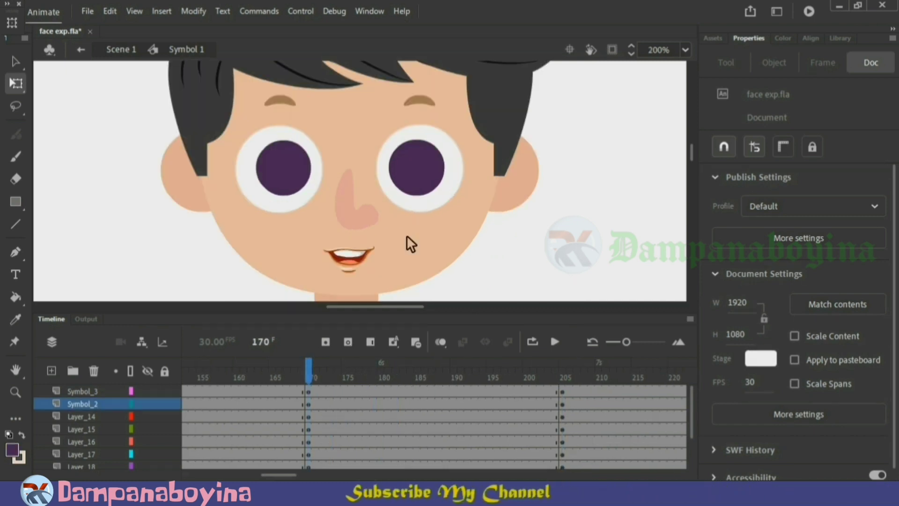
double_click(303, 188)
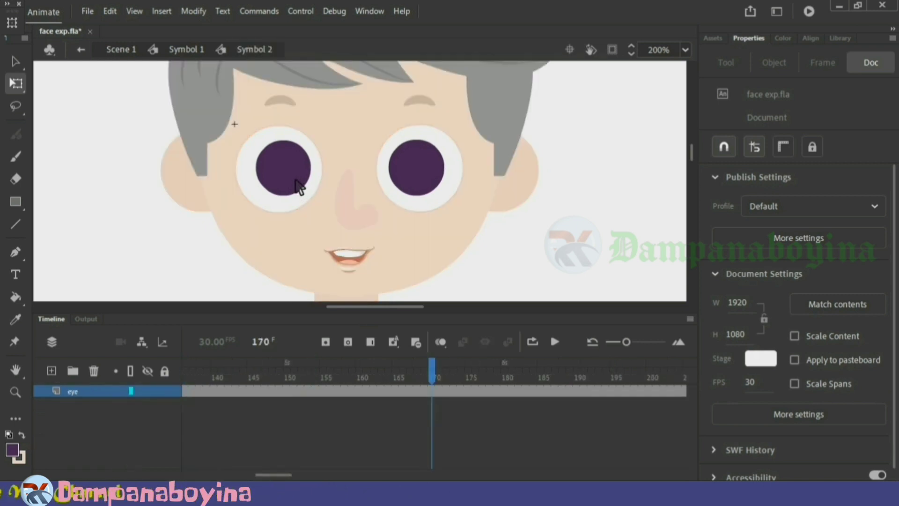
double_click(299, 187)
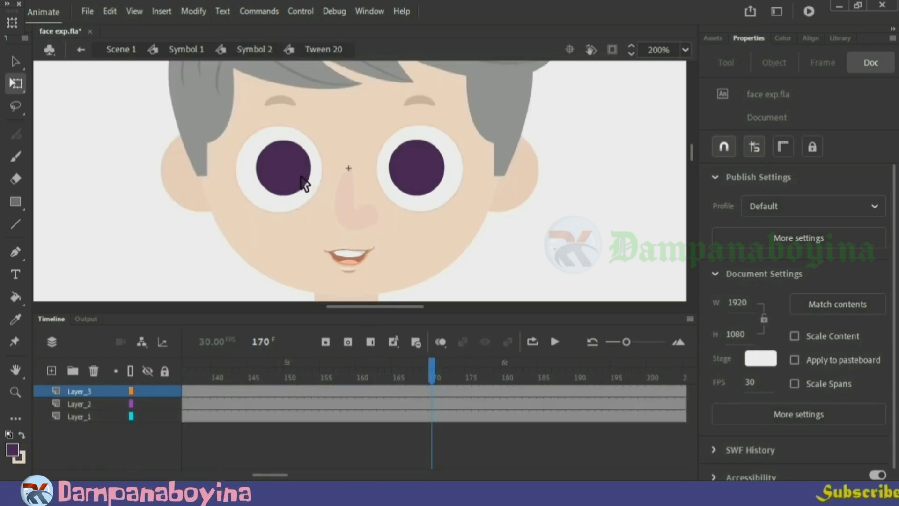
left_click(304, 184)
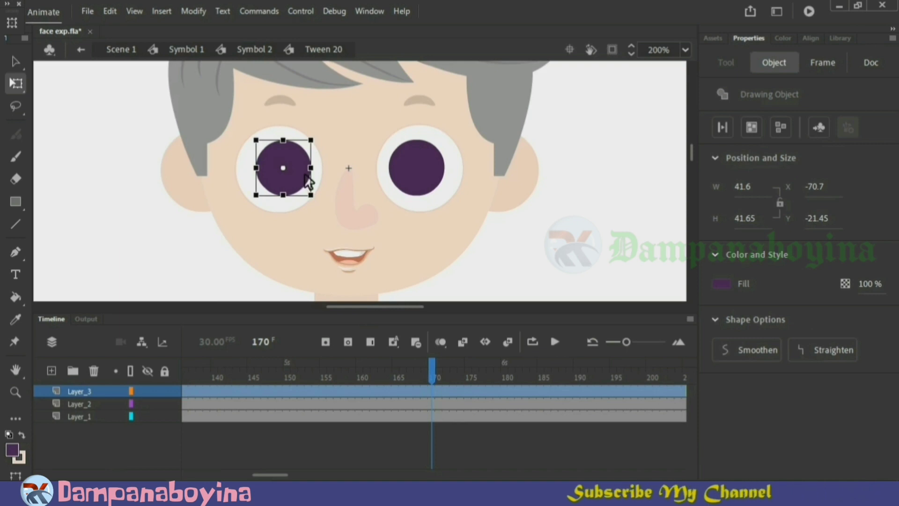
left_click(419, 178)
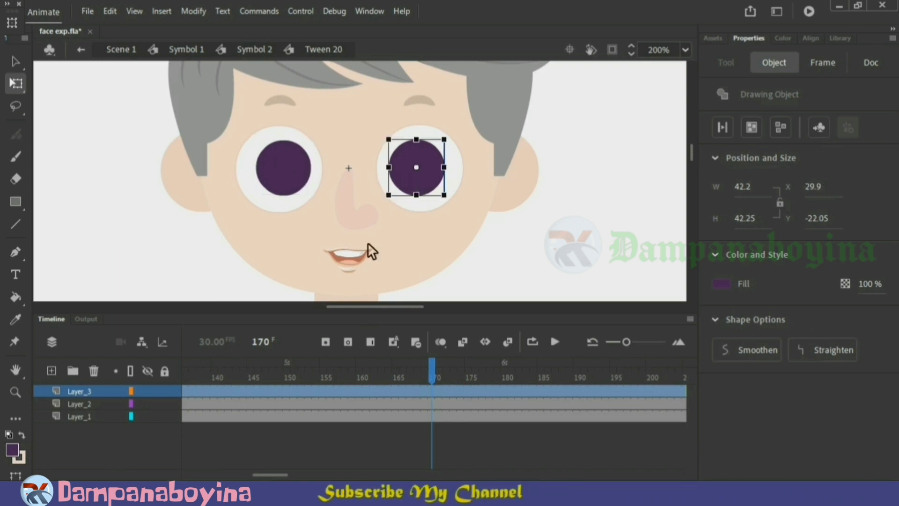
- Insert keyframes on the pupil layer, Layer_3, at frames 170, 175, 180 and 185
left_click(435, 392)
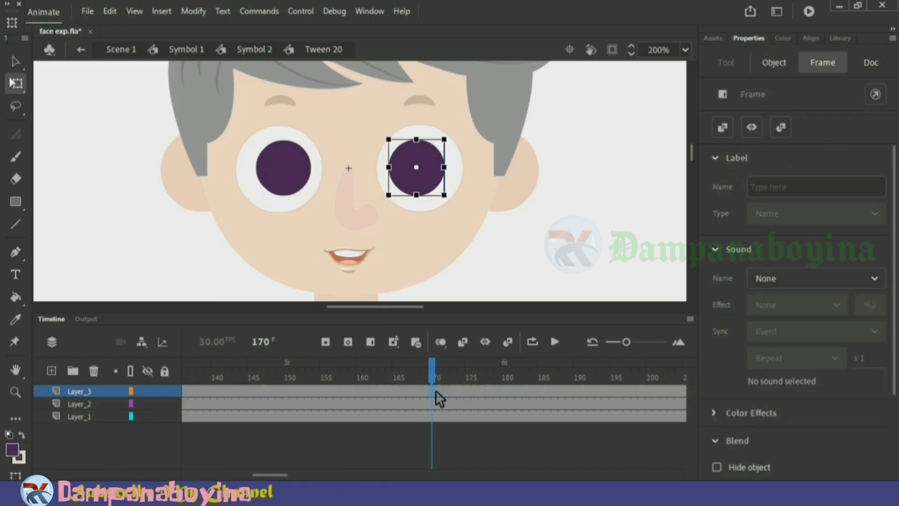
left_click(436, 393)
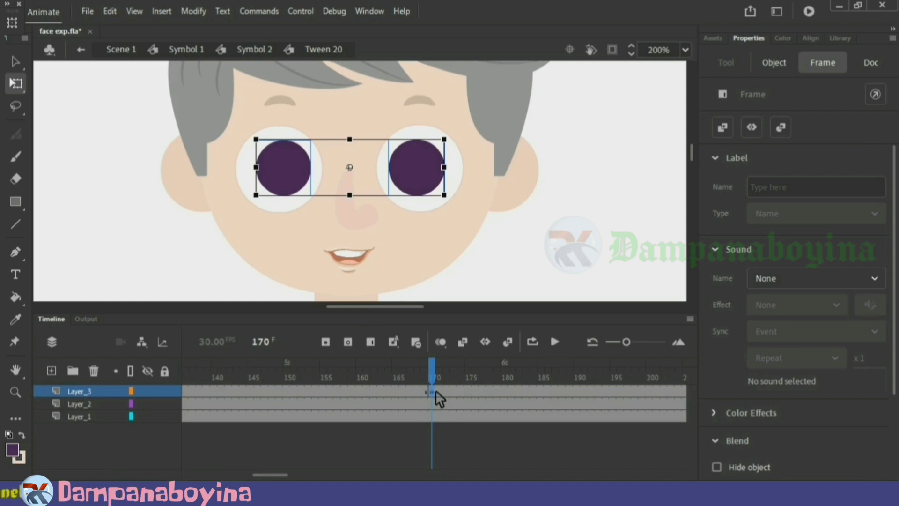
left_click(473, 391)
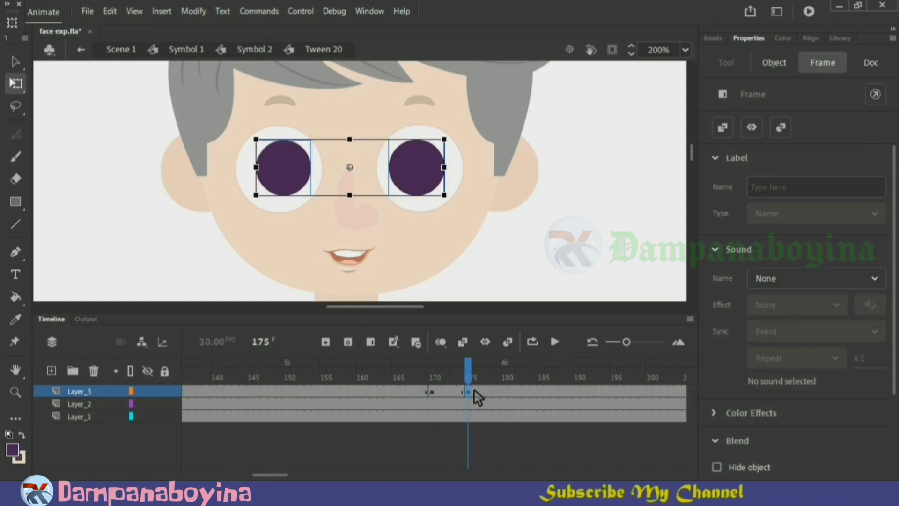
key("F6")
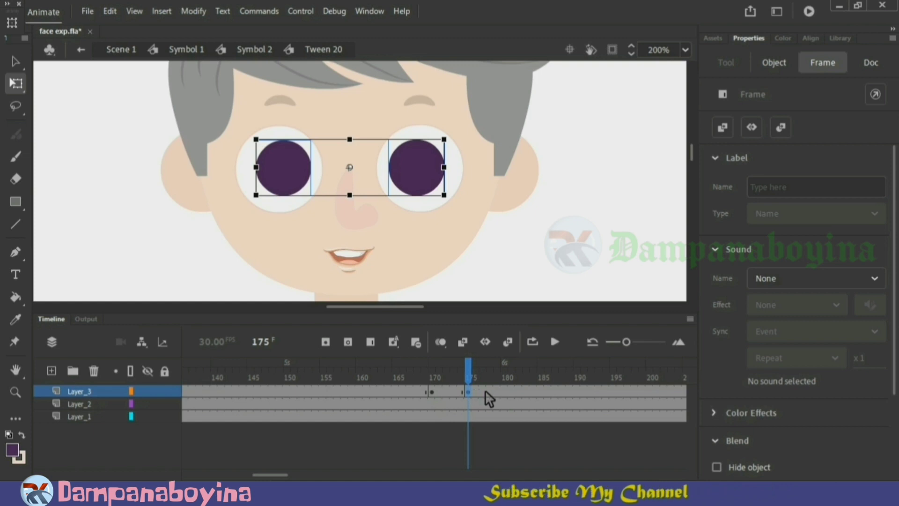
left_click(510, 390)
key("F6")
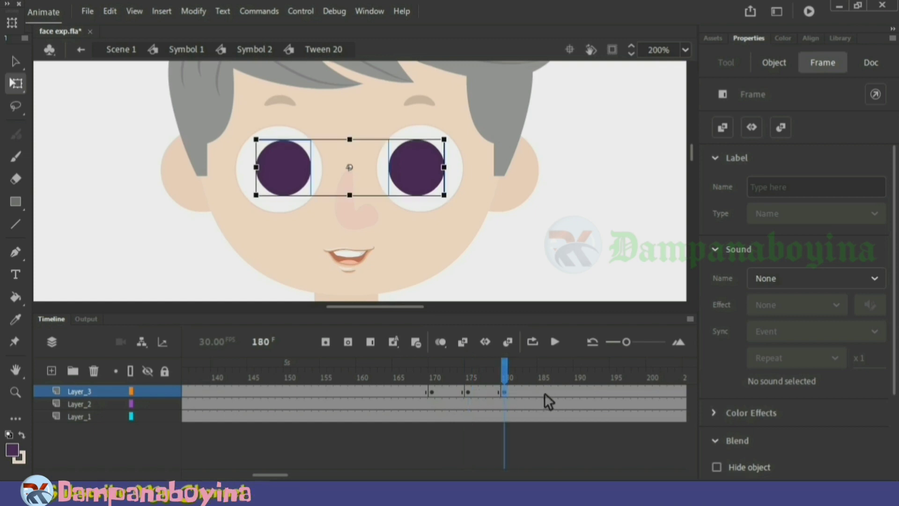
left_click(547, 392)
key("F6")
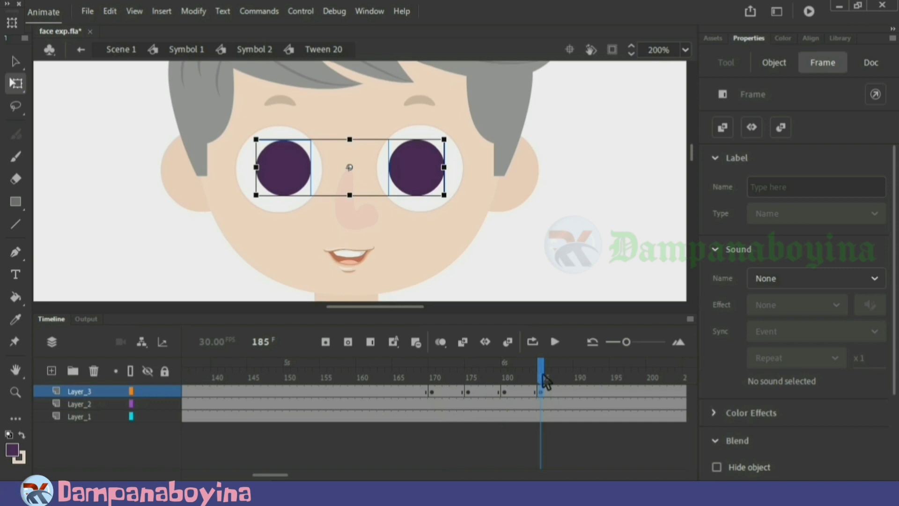
- Nudge both pupils together to the left at frame 175, to X -78.7, so the eyes look sideways
left_click(469, 370)
left_click_drag(474, 372, 441, 375)
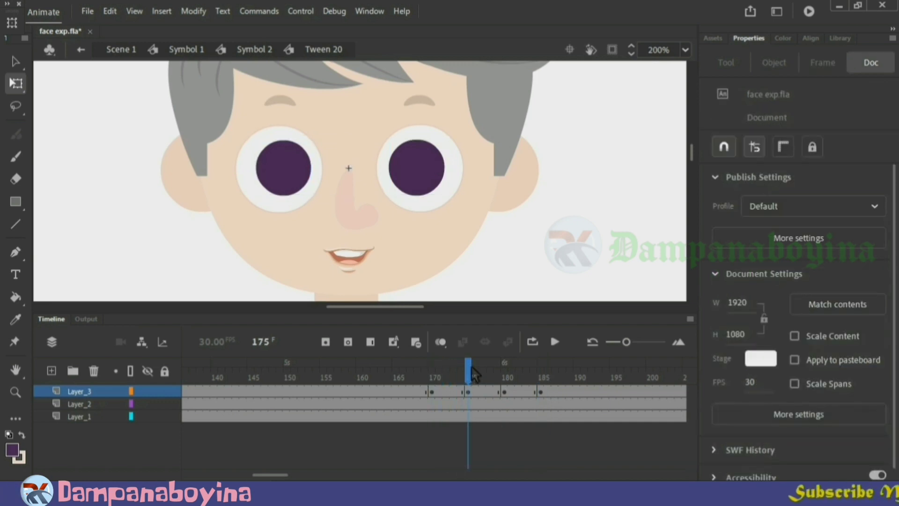
left_click(420, 159)
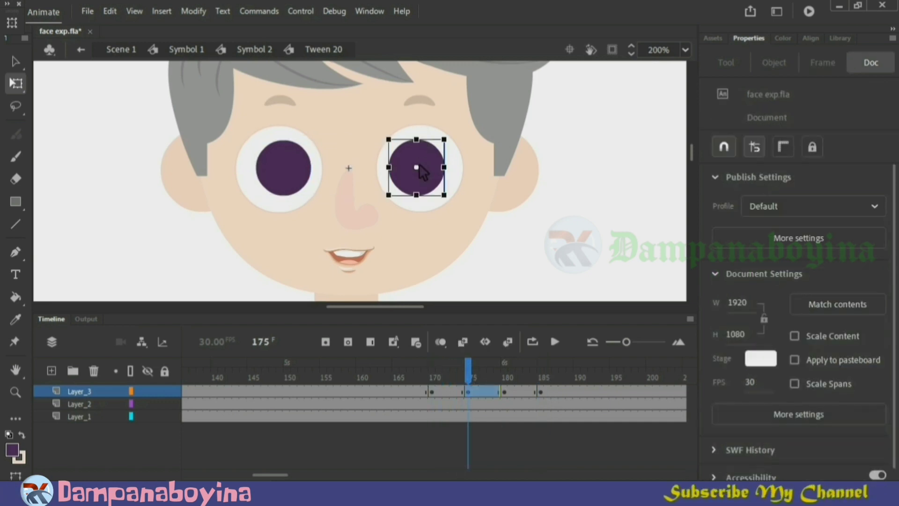
left_click(302, 179, "shift")
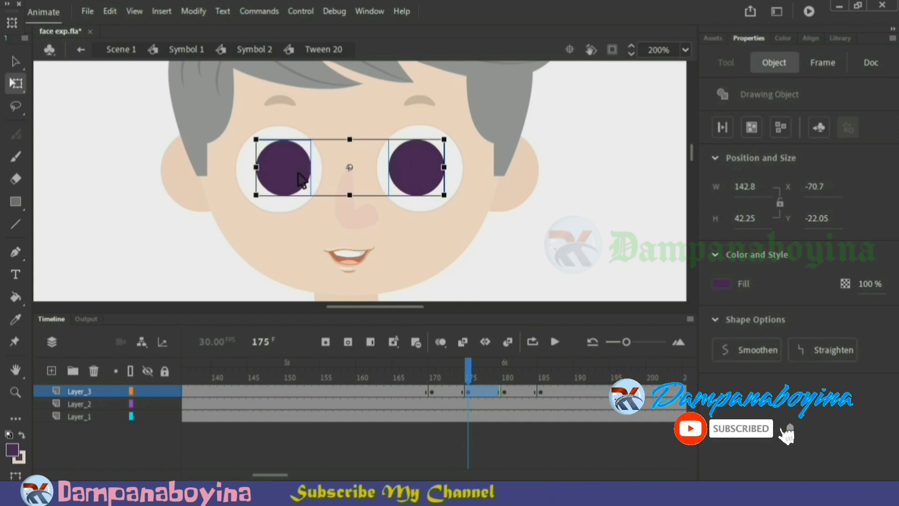
key("Left")
key("Left")
key("Left")
key("Left")
key("Left")
key("Left")
key("Left")
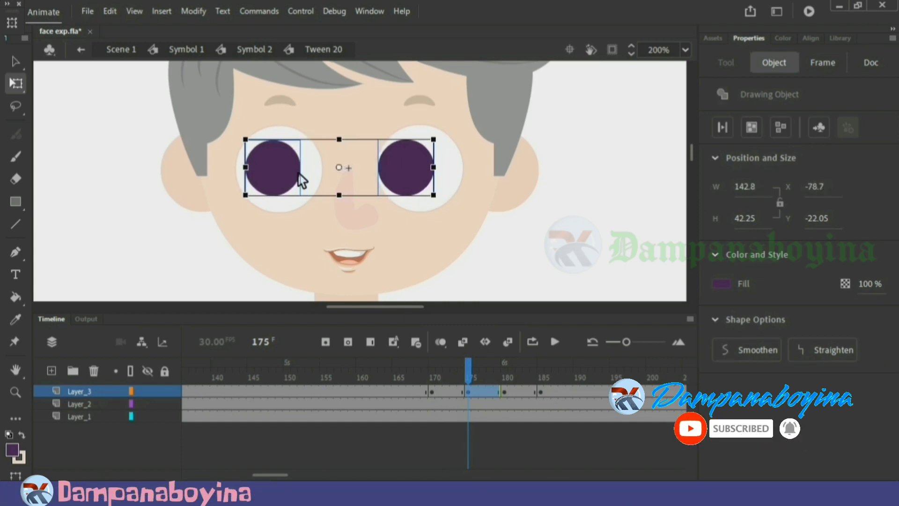
left_click(530, 270)
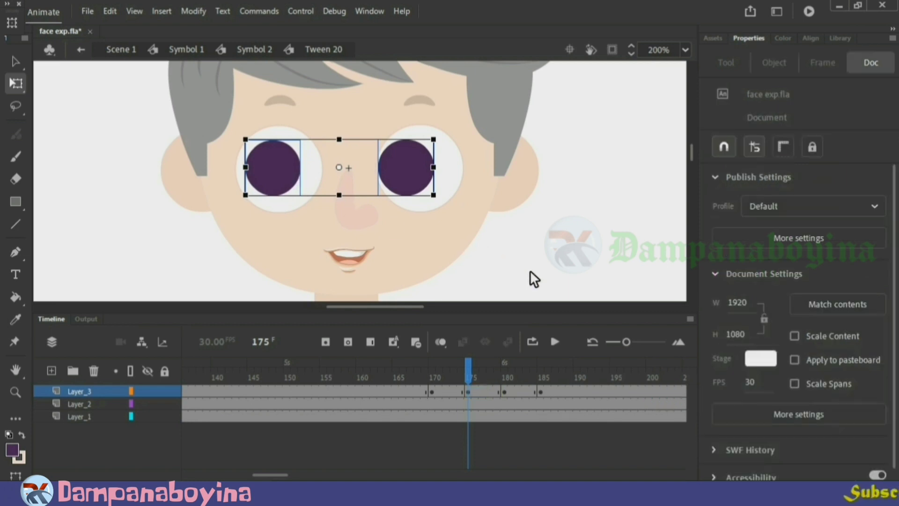
- Replace Layer_3's keyframe at frame 180 with one that holds the sideways pupil position from frame 175
left_click(509, 394)
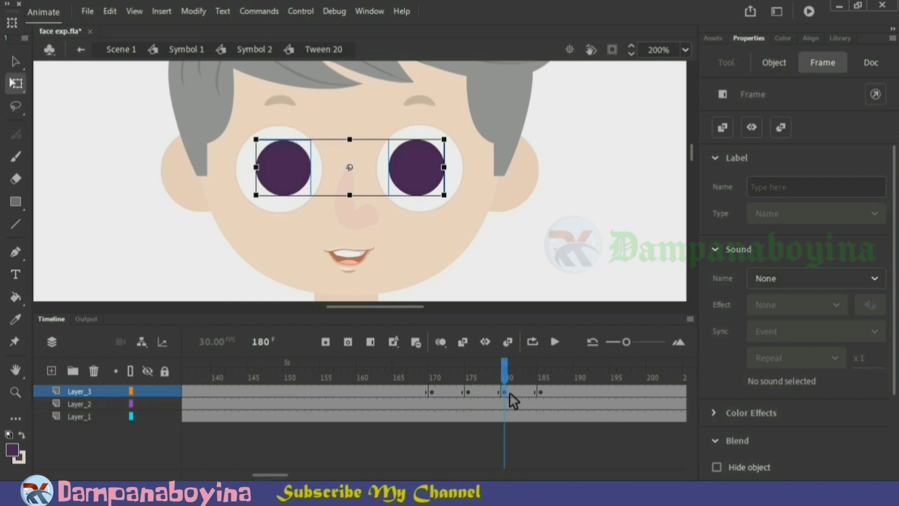
right_click(510, 392)
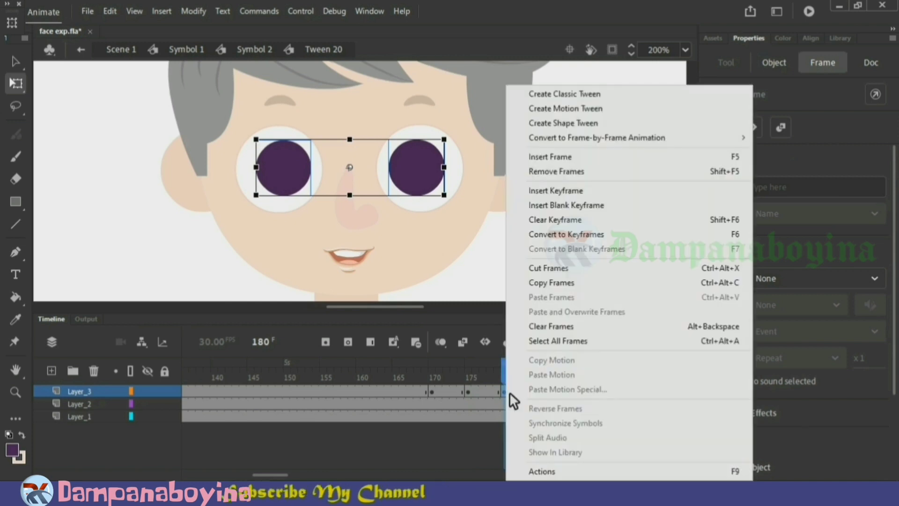
left_click(603, 222)
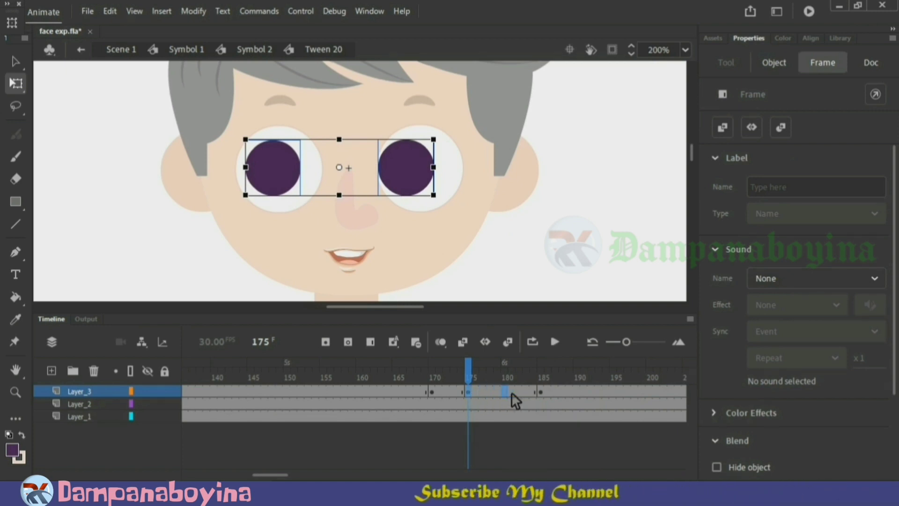
key("F6")
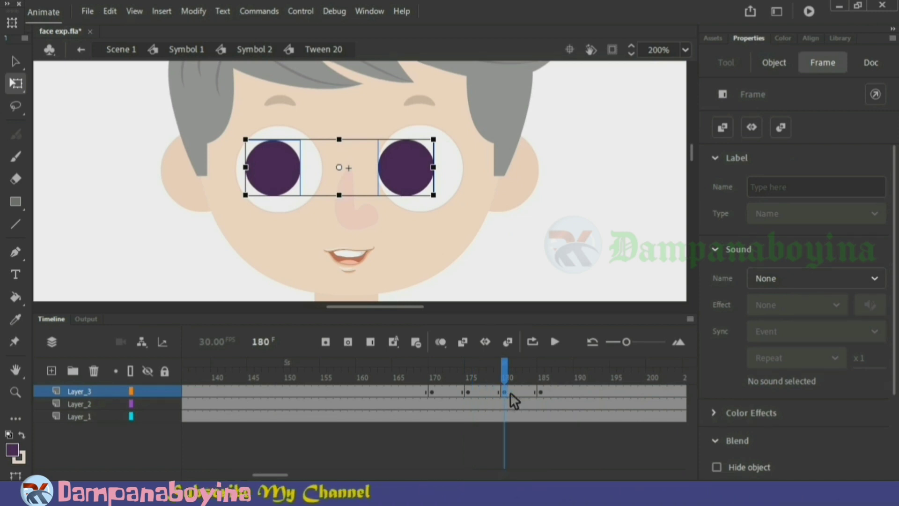
left_click(540, 254)
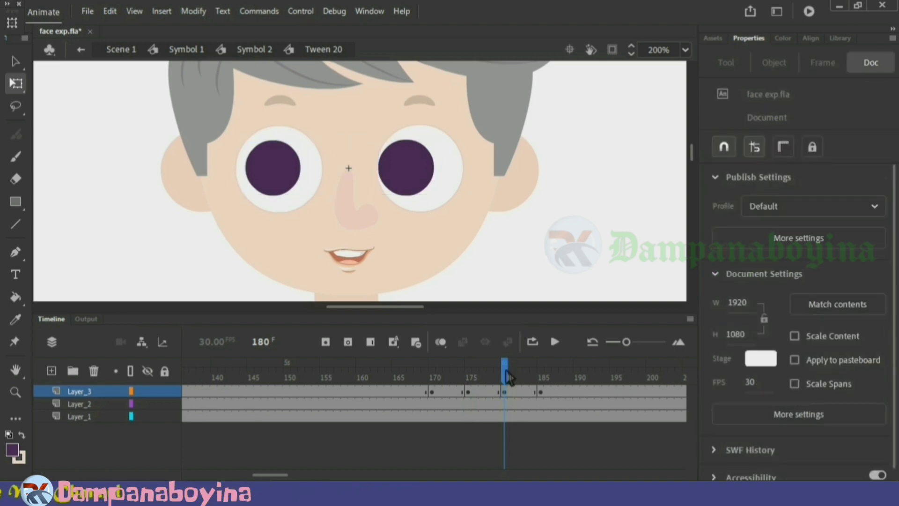
left_click_drag(509, 377, 541, 377)
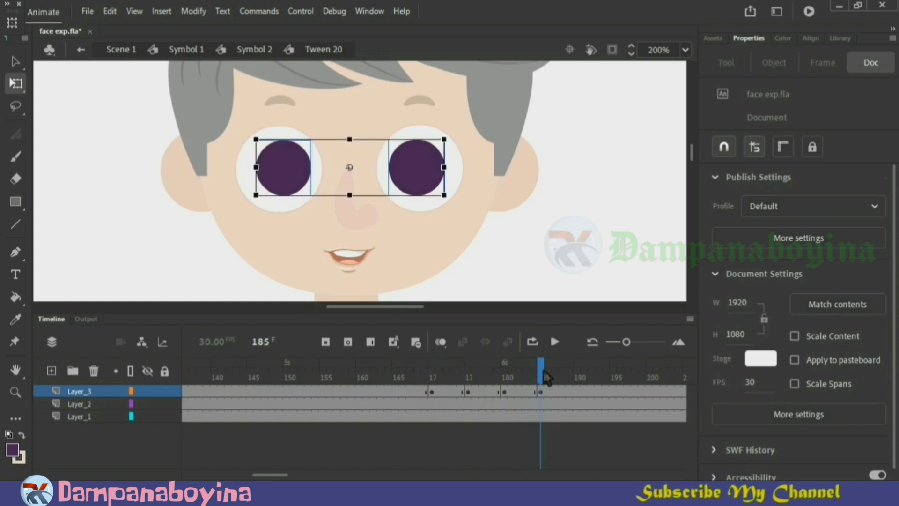
left_click(553, 285)
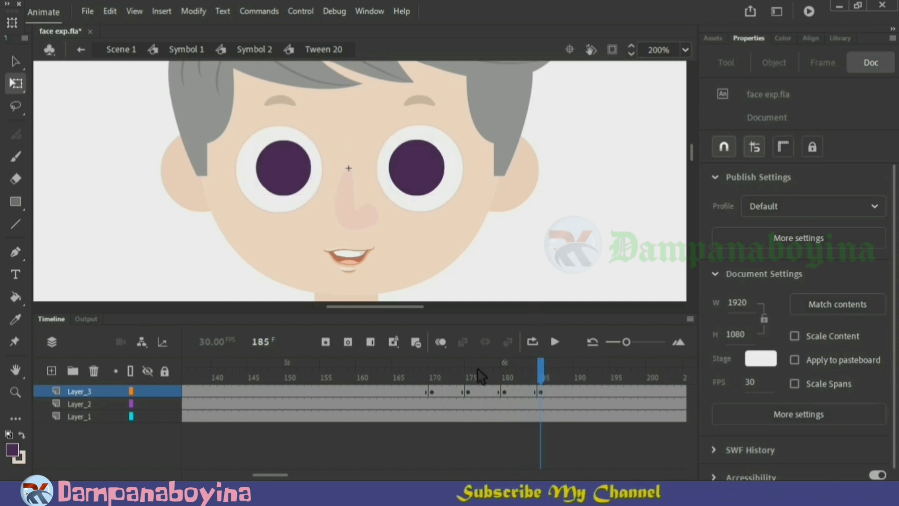
- Create classic tweens on Layer_3 between the keyframes at 170, 175, 180 and 185, converting the pupils to symbols
left_click(519, 390)
right_click(518, 388)
left_click(577, 94)
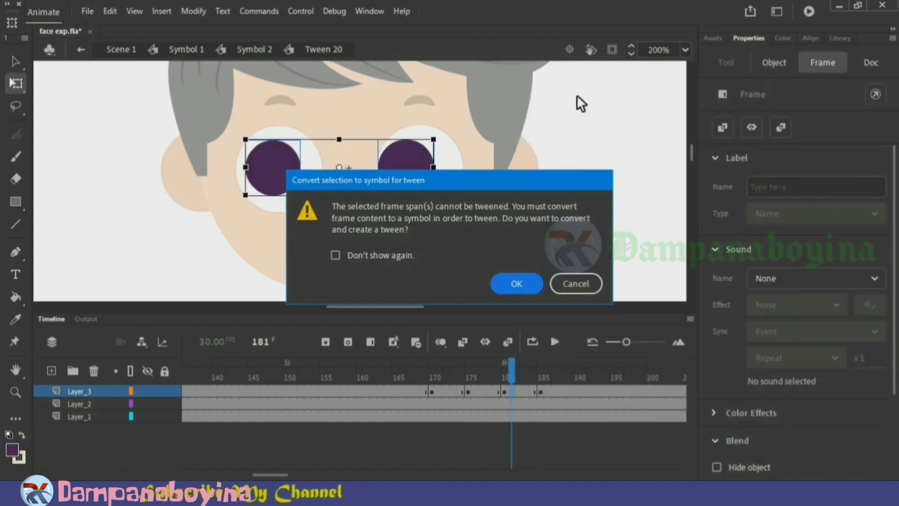
left_click(518, 281)
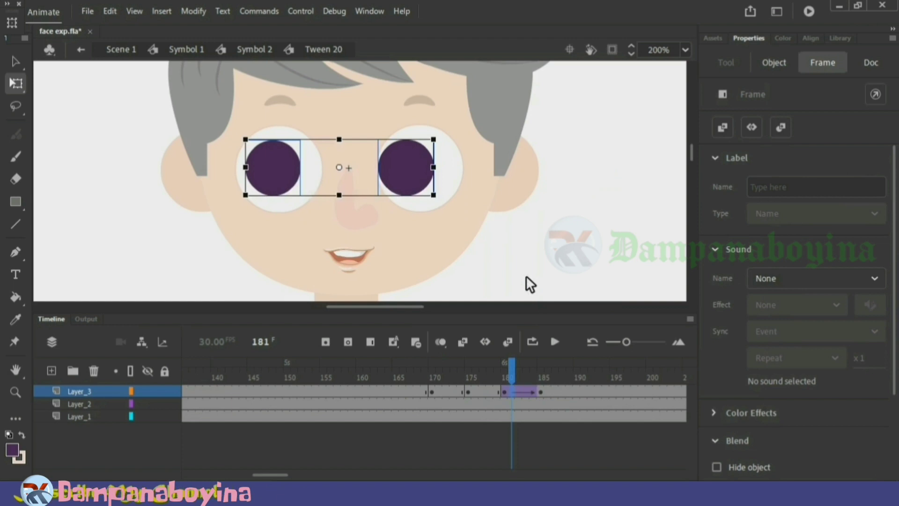
left_click(486, 394)
right_click(486, 394)
left_click(601, 8)
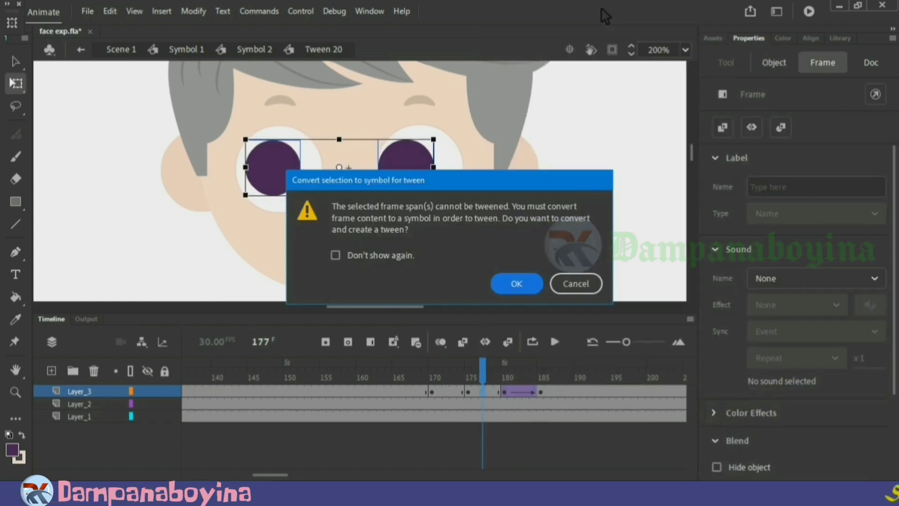
left_click(517, 284)
left_click(449, 393)
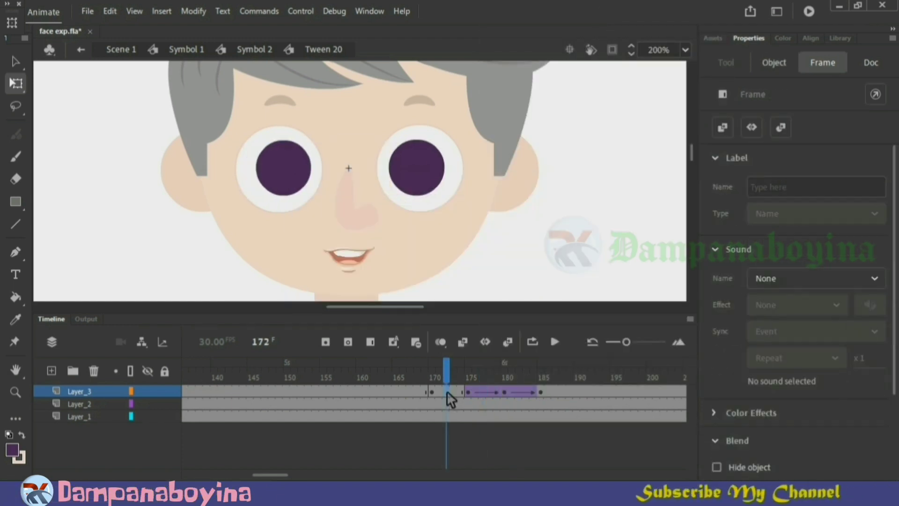
right_click(449, 393)
left_click(512, 91)
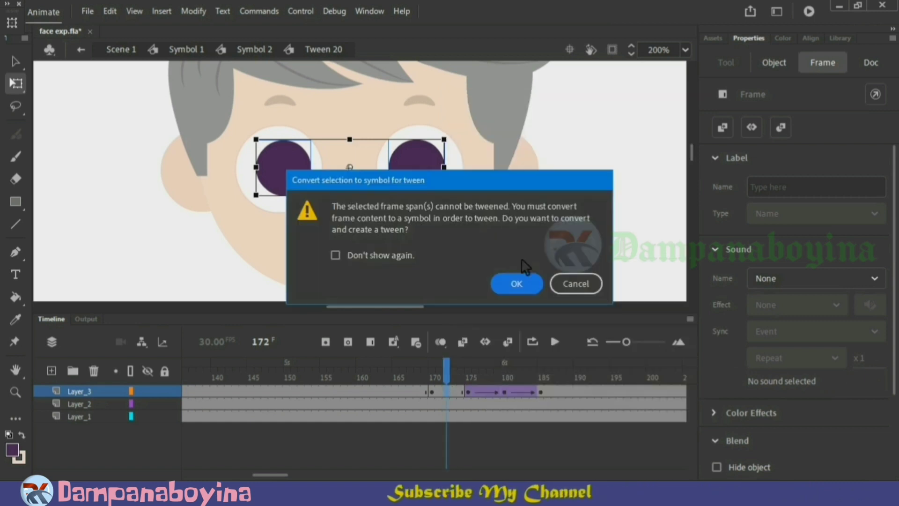
left_click(526, 282)
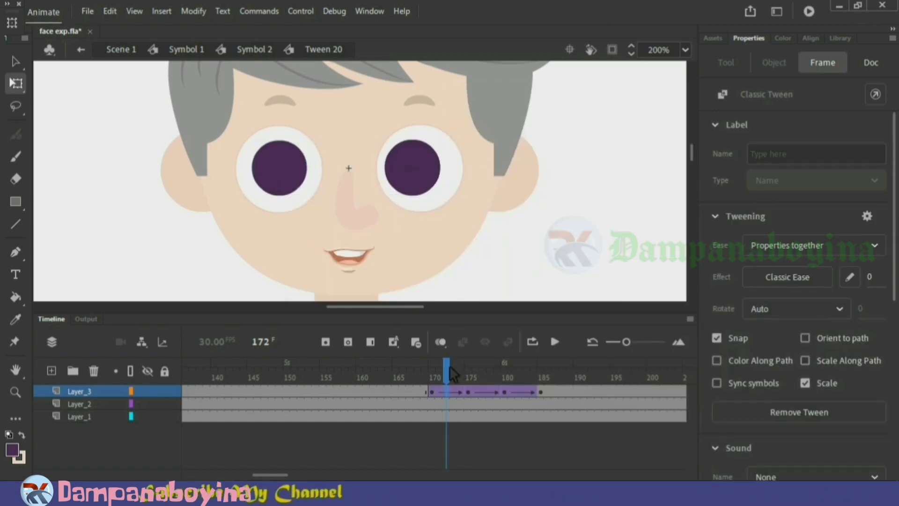
- Scrub through frames 170 to 186 to check the pupils' tweened movement
left_click_drag(469, 377, 483, 377)
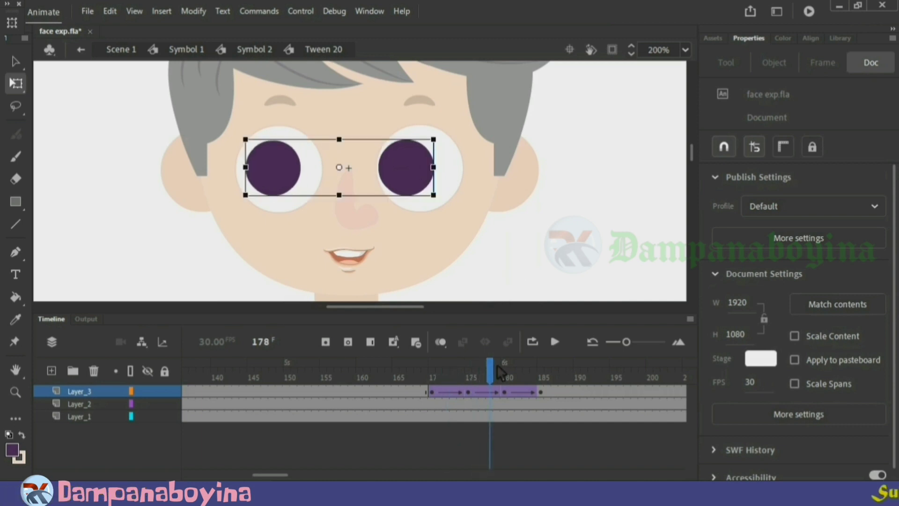
left_click(512, 377)
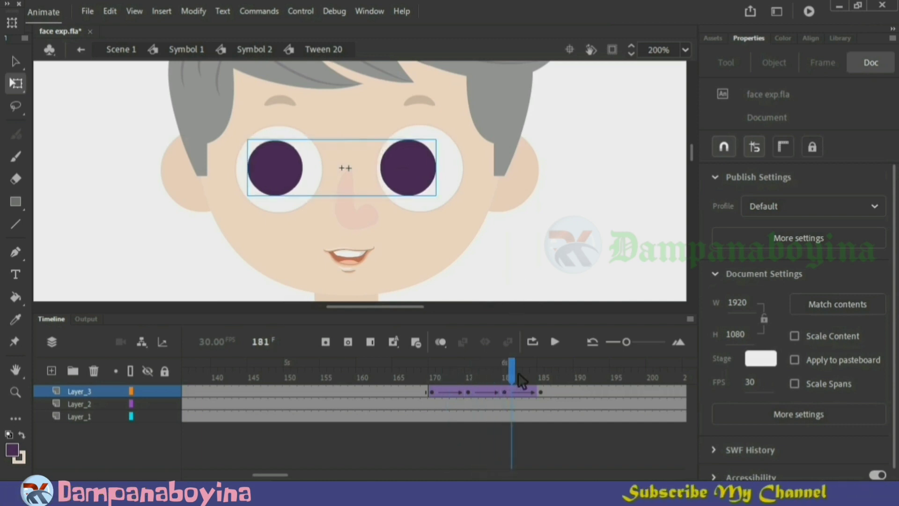
left_click(562, 259)
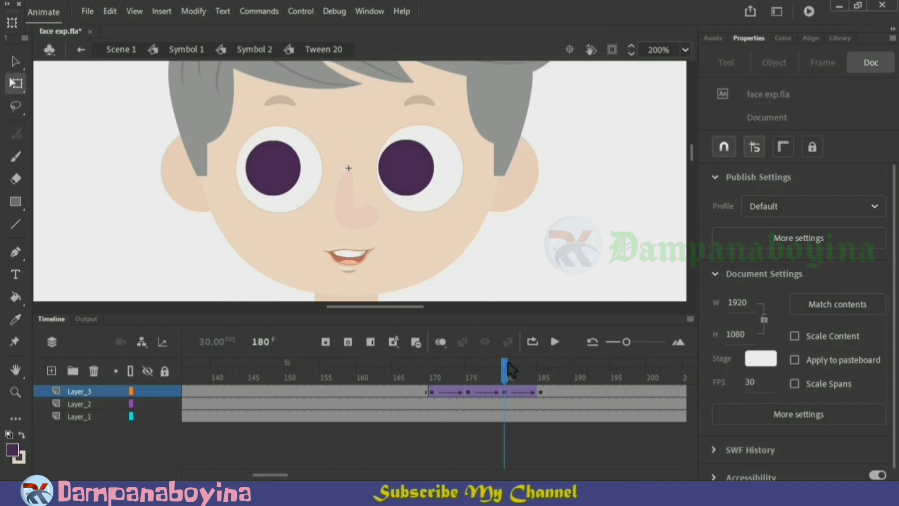
left_click(535, 377)
left_click(541, 374)
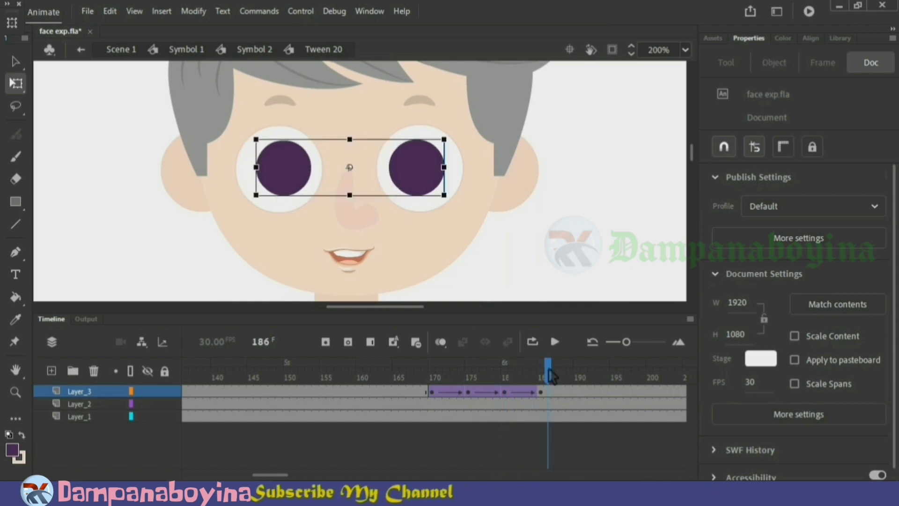
left_click(589, 227)
left_click_drag(508, 372, 439, 367)
left_click(505, 281)
key("Return")
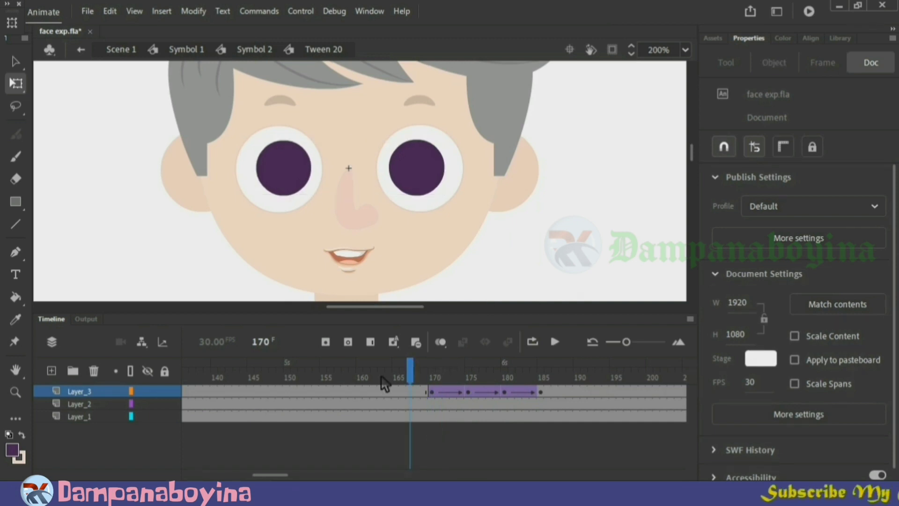
left_click_drag(480, 377, 539, 380)
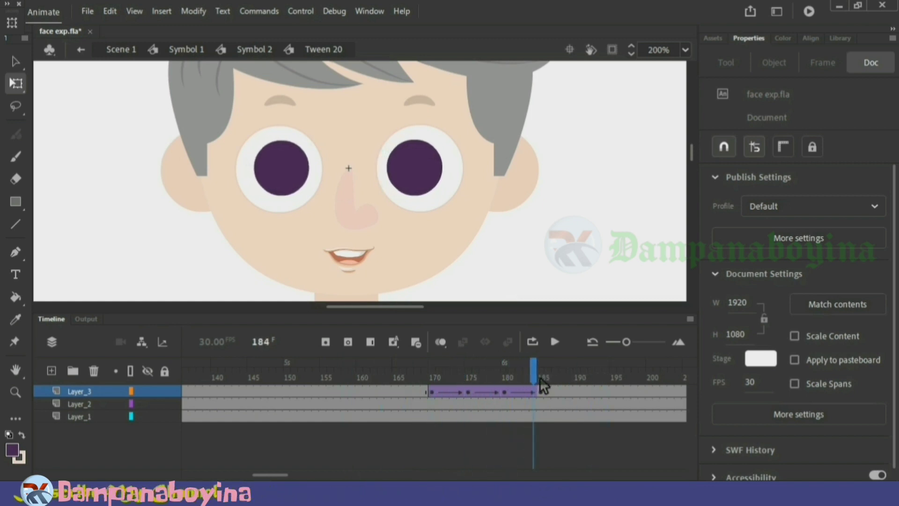
- Return to Symbol 1 and clear the keyframes at frame 205 on all layers
double_click(574, 265)
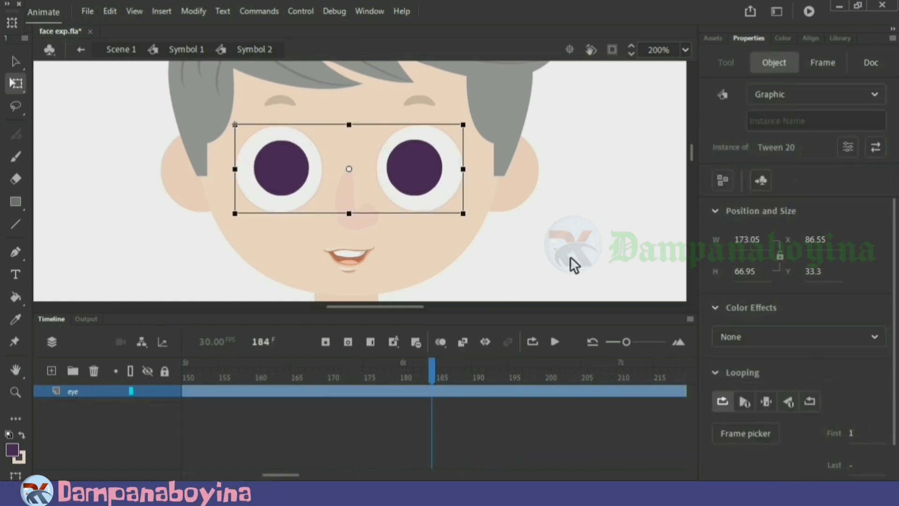
double_click(570, 258)
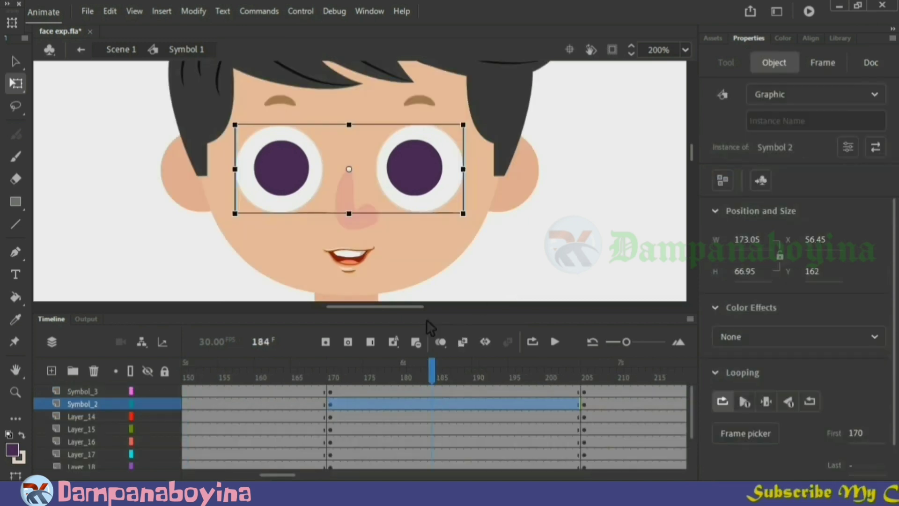
mouse_move(437, 383)
left_mouse_down()
mouse_move(267, 377)
mouse_move(362, 377)
mouse_move(311, 377)
mouse_move(568, 347)
mouse_move(290, 377)
mouse_move(455, 377)
mouse_move(311, 377)
mouse_move(435, 374)
left_mouse_up()
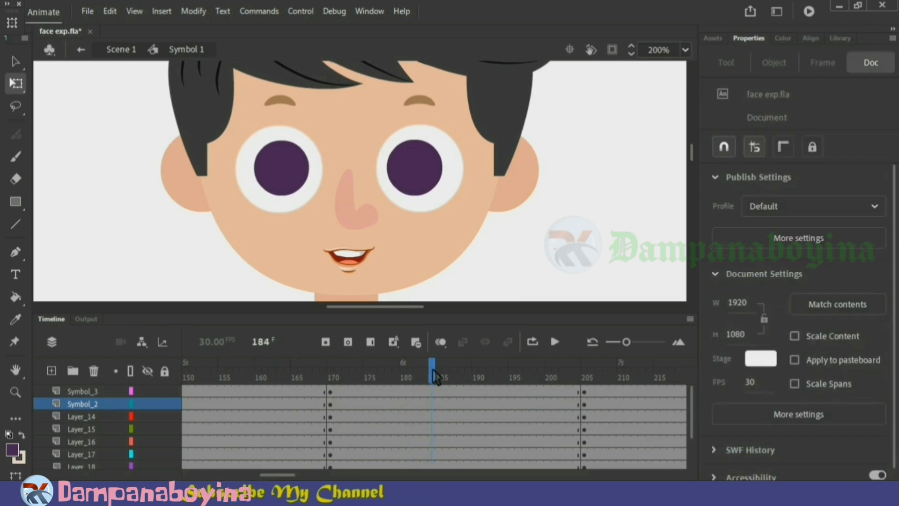
left_click(589, 378)
right_click(589, 394)
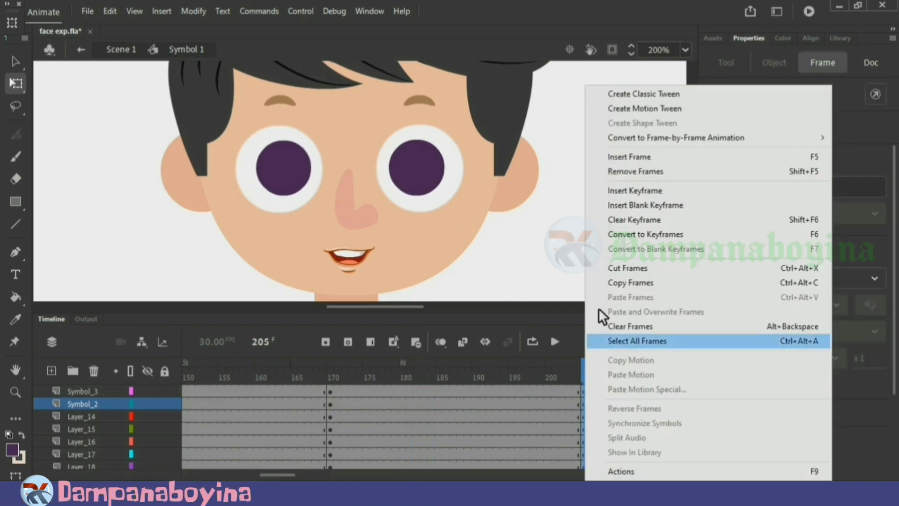
left_click(626, 220)
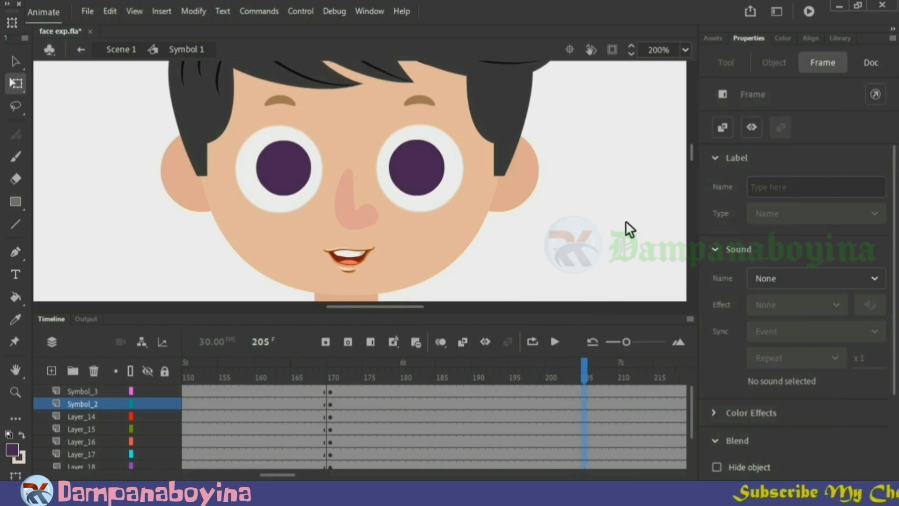
- Clear the keyframes at frame 170 on all layers of Symbol 1
left_click(332, 377)
left_click(331, 403)
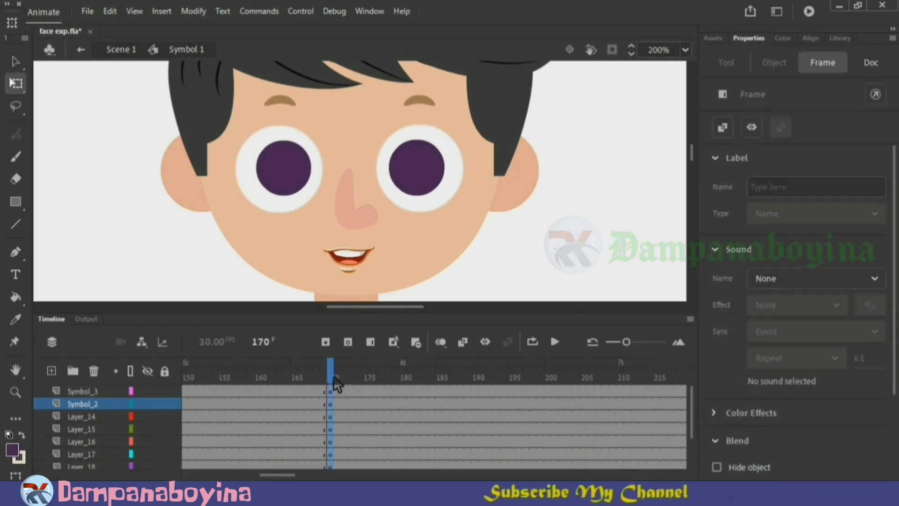
right_click(331, 403)
left_click(408, 141)
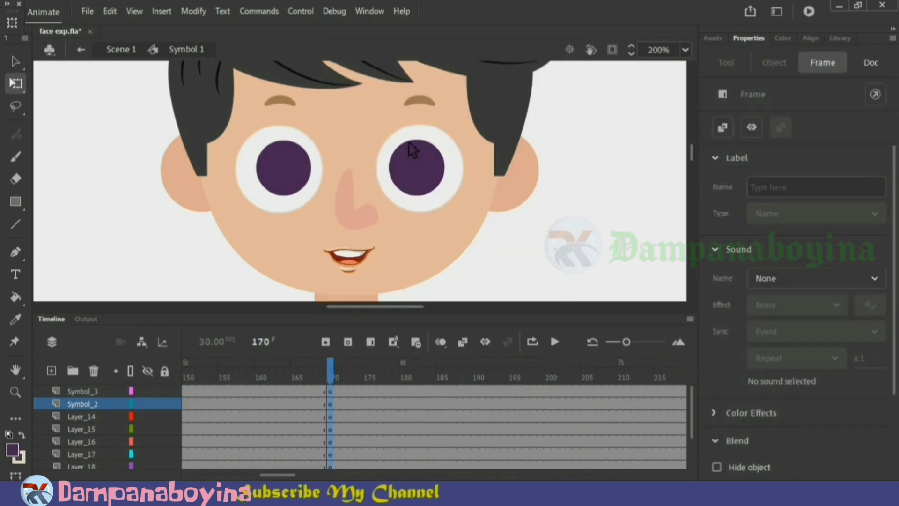
- Play Symbol 1's animation from about frame 170 to review the eye movement on the face
left_click(335, 373)
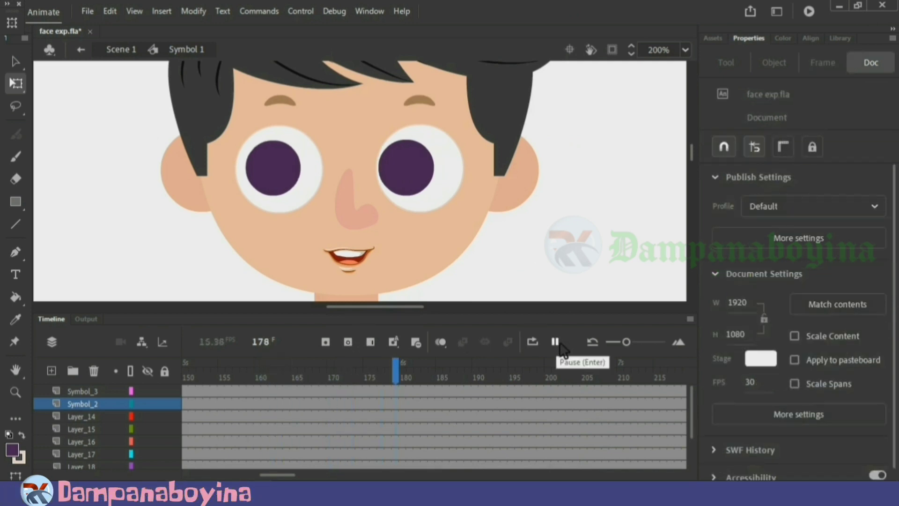
left_click_drag(506, 378, 324, 385)
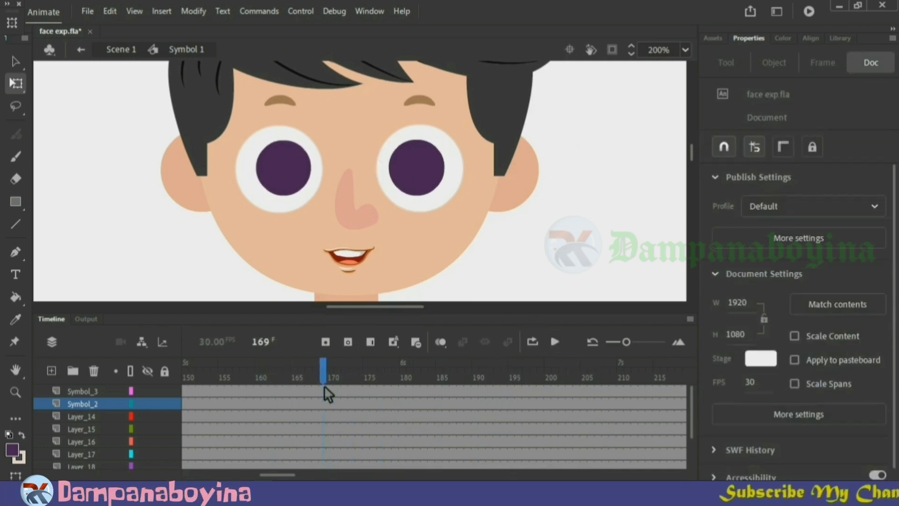
left_click(555, 342)
left_click(557, 346)
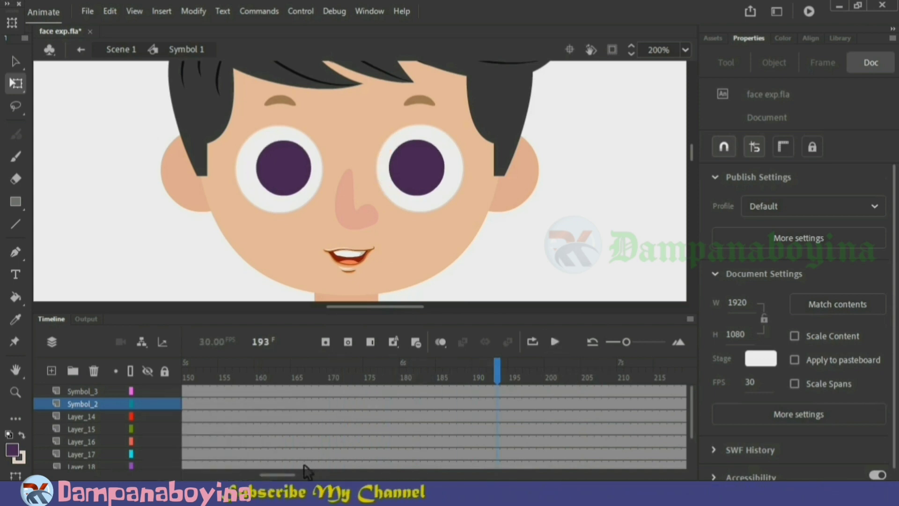
- Insert keyframes at frame 200 on all layers of Symbol 1, with the stage zoomed to 100%
left_click_drag(280, 474, 200, 474)
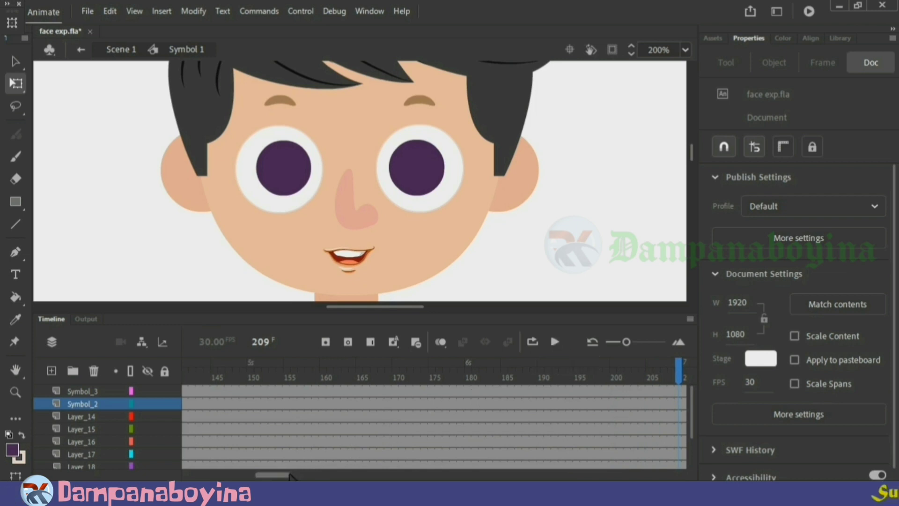
left_click_drag(290, 475, 310, 474)
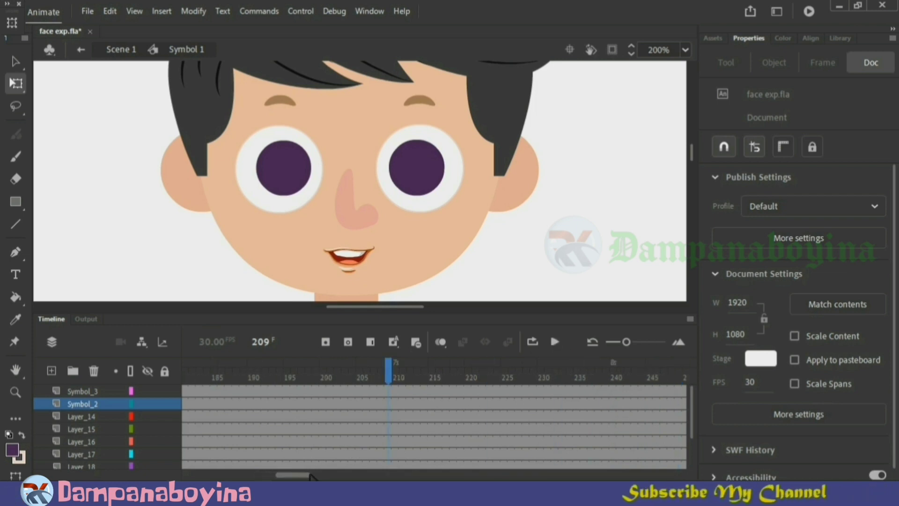
key("ctrl+1")
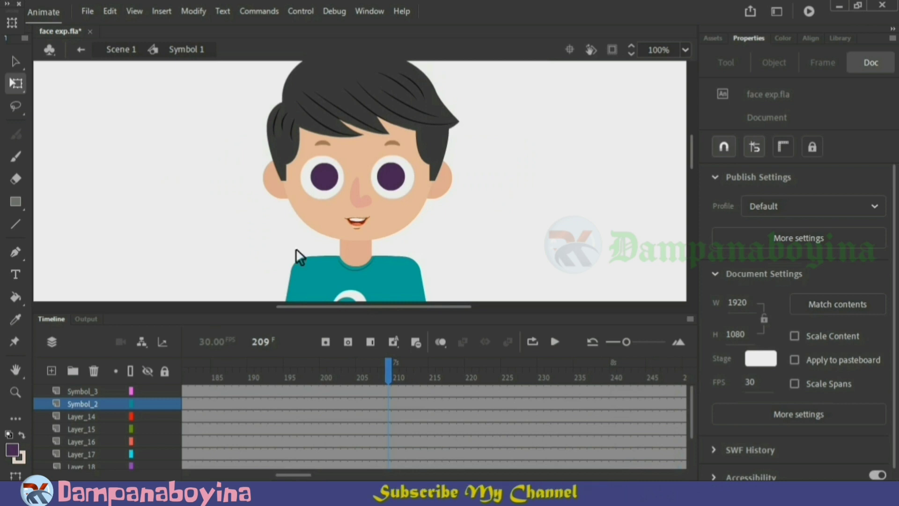
left_click(530, 378)
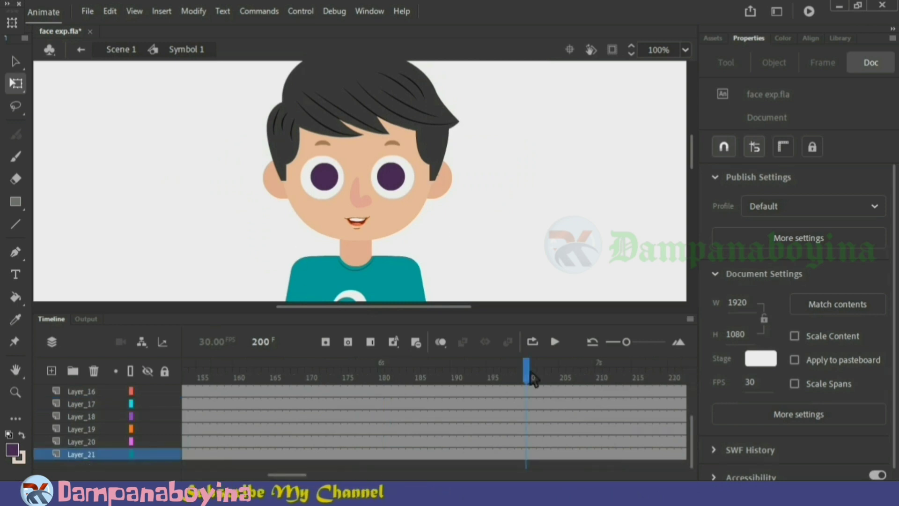
left_click(533, 378)
key("F6")
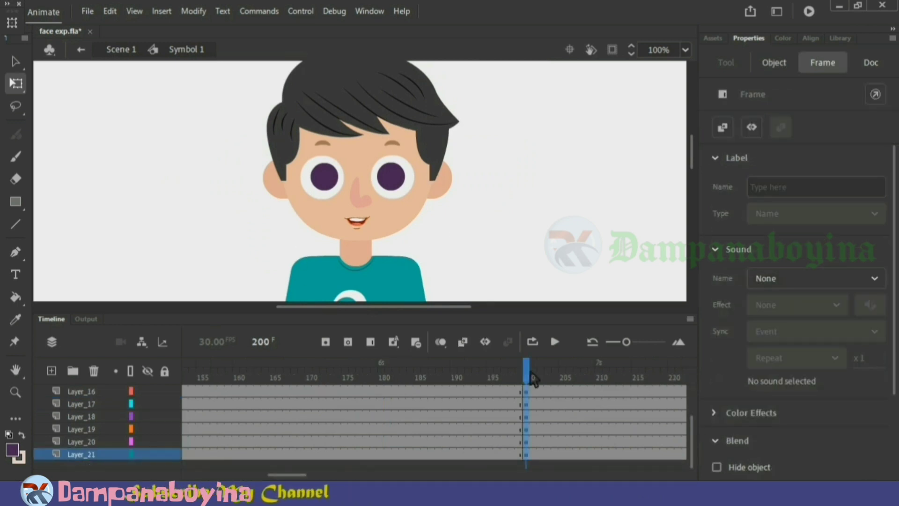
left_click_drag(298, 478, 321, 477)
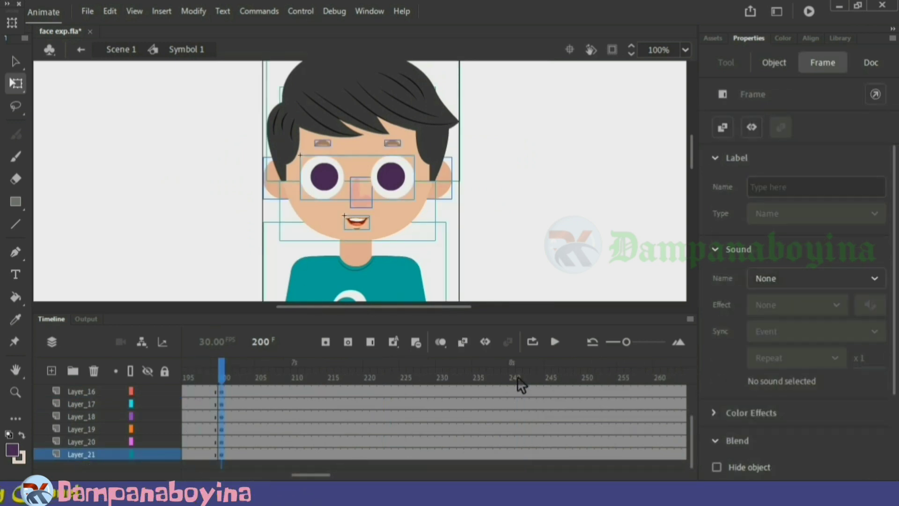
- Insert keyframes at frames 240 and 220 on all layers of Symbol 1
left_click(516, 378)
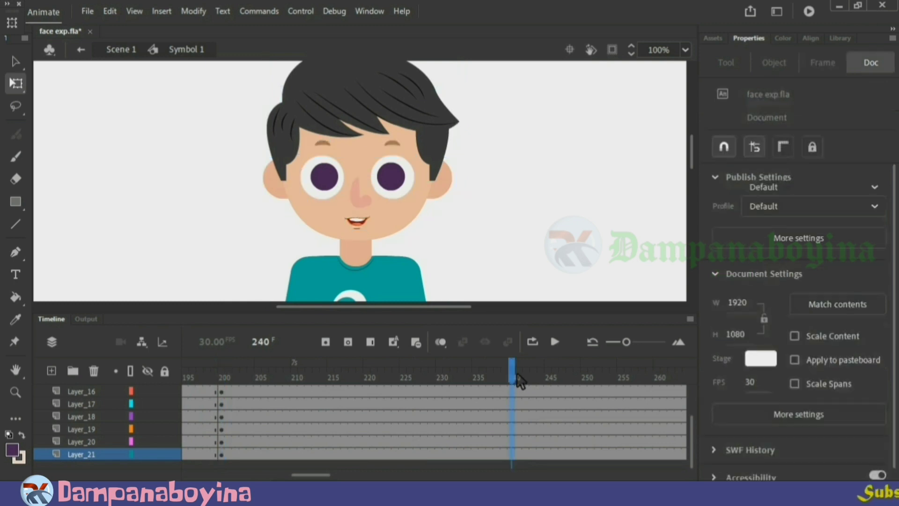
key("F6")
left_click(551, 215)
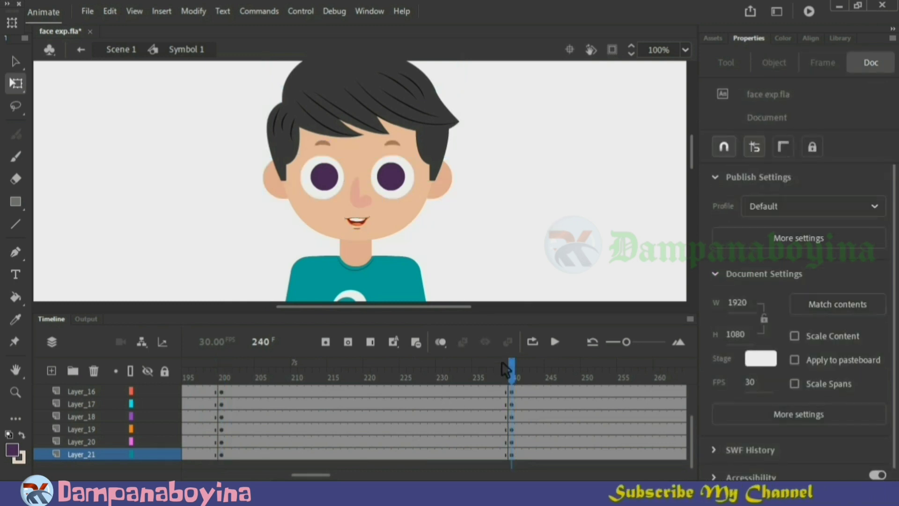
left_click(222, 378)
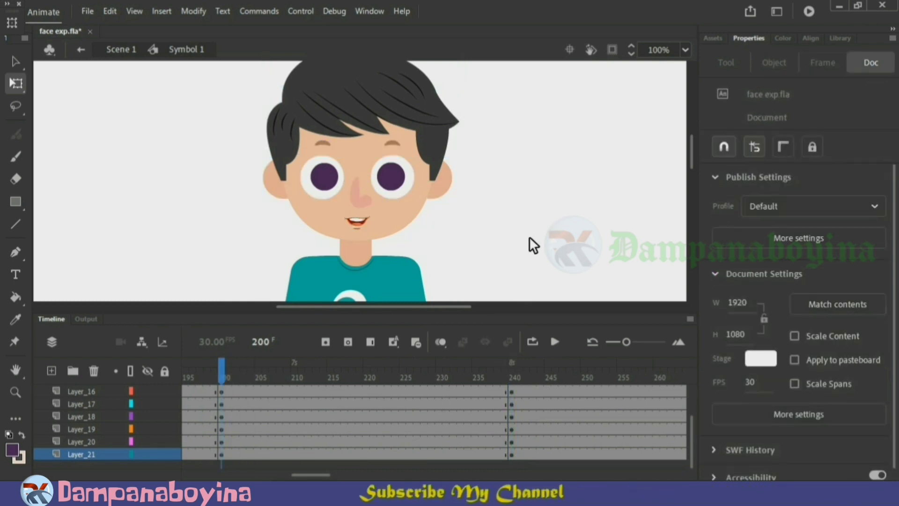
left_click(370, 377)
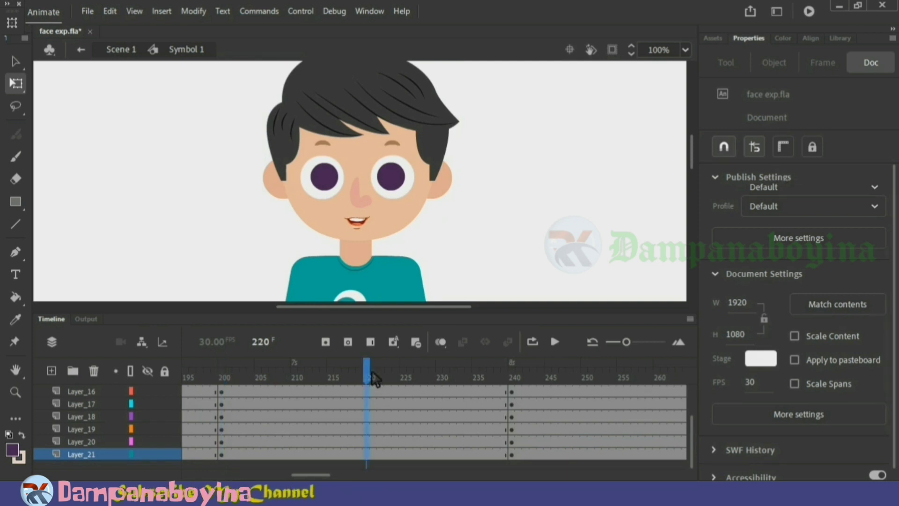
key("F6")
key("Escape")
- At frame 220, shift the mouth, eyes, nose and both eyebrows together to the right, to X 62.45
left_click(365, 225)
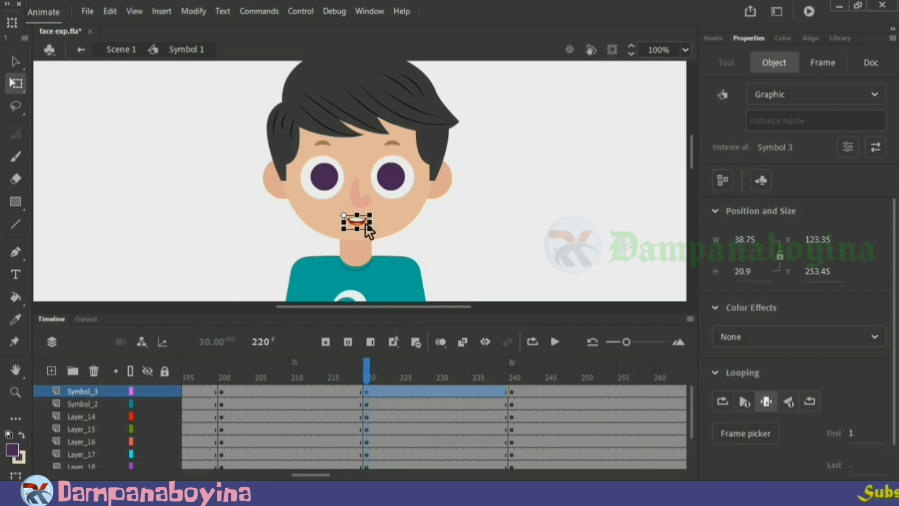
left_click(385, 193)
left_click(385, 194, "shift")
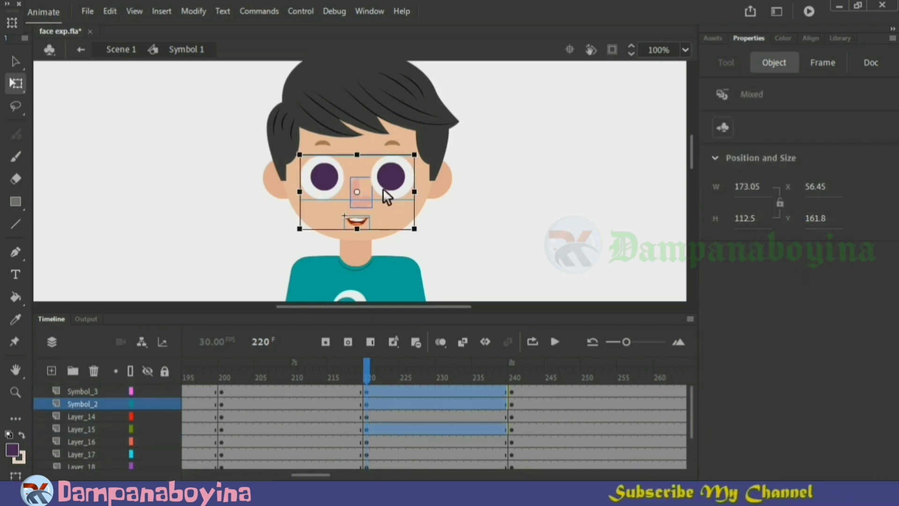
left_click(344, 178, "shift")
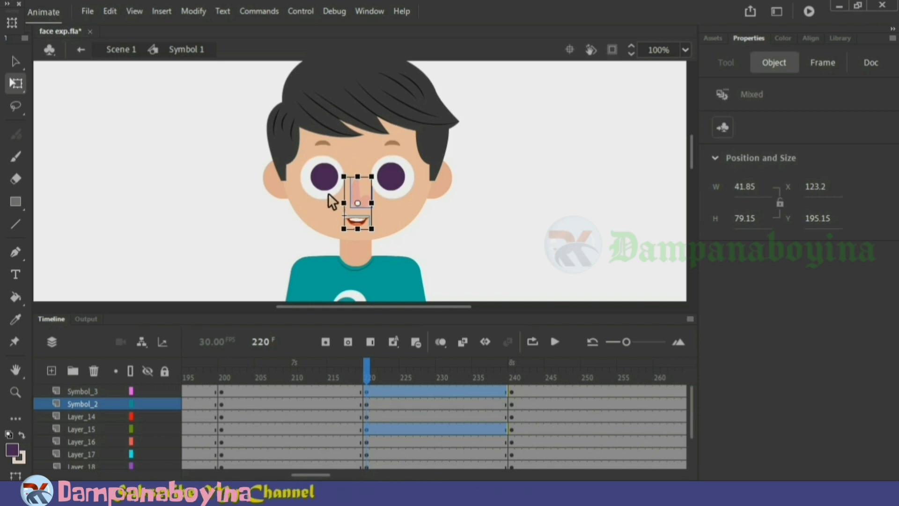
left_click(328, 193, "shift")
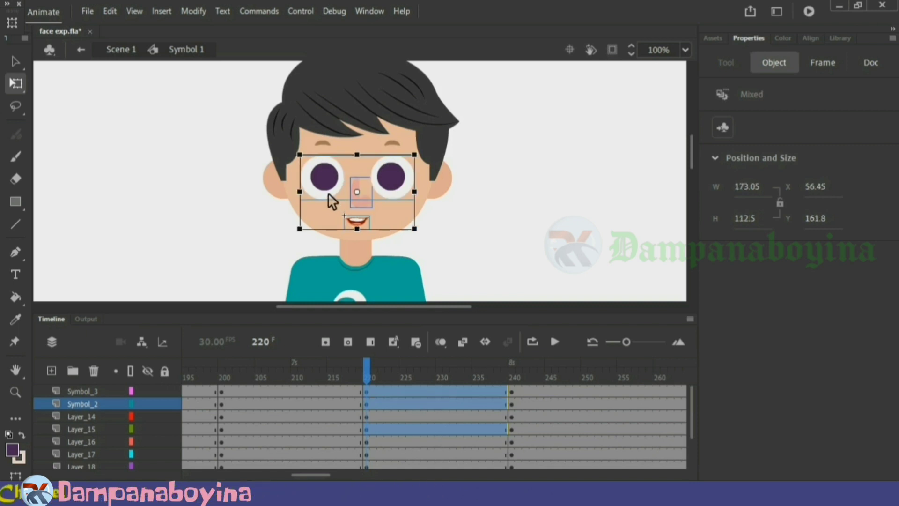
left_click(394, 142, "shift")
left_click(328, 144, "shift")
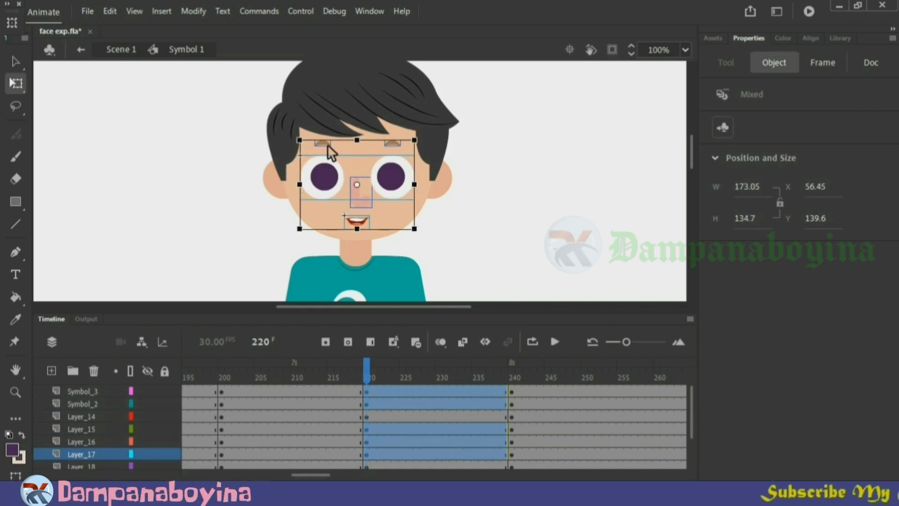
key("Right")
key("Right")
key("Right")
key("Right")
key("Right")
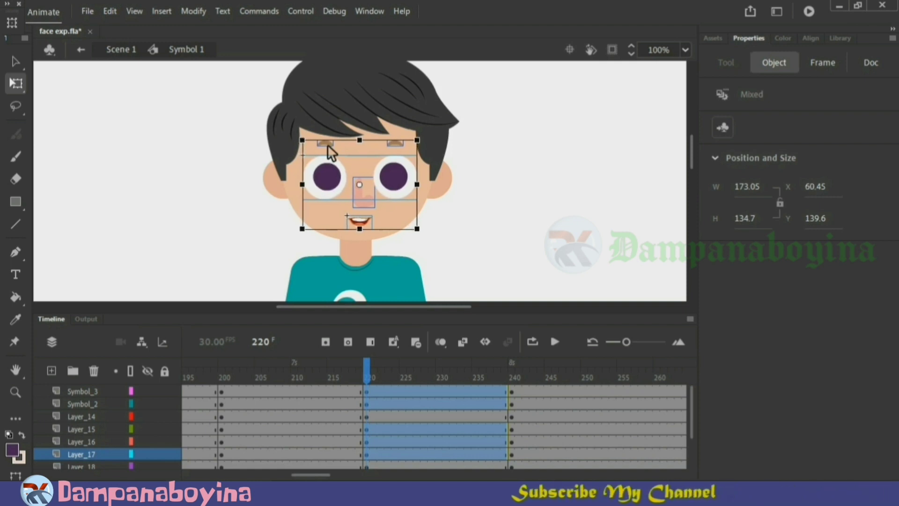
key("Right")
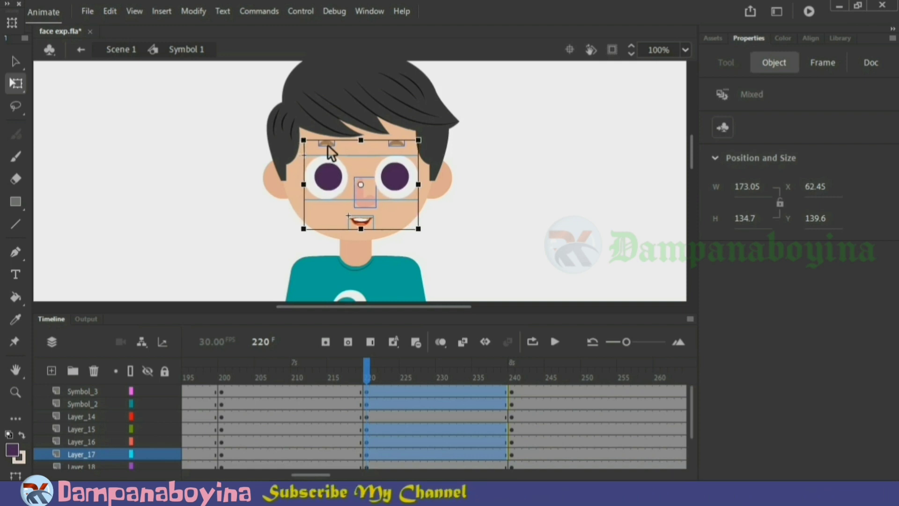
left_click(462, 229)
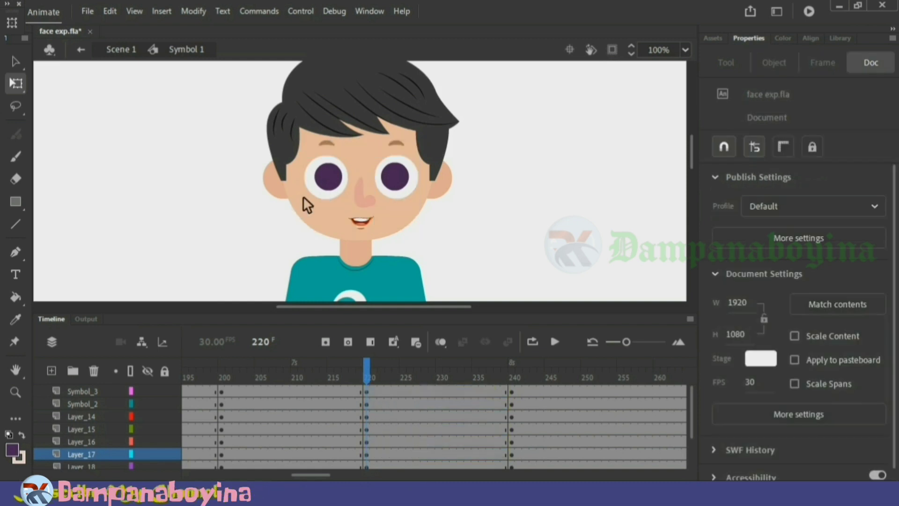
- Narrow the face shape symmetrically to a width of about 214 at frame 220
mouse_move(372, 367)
left_mouse_down()
mouse_move(332, 368)
mouse_move(391, 367)
mouse_move(355, 367)
mouse_move(370, 368)
left_mouse_up()
left_click(307, 206)
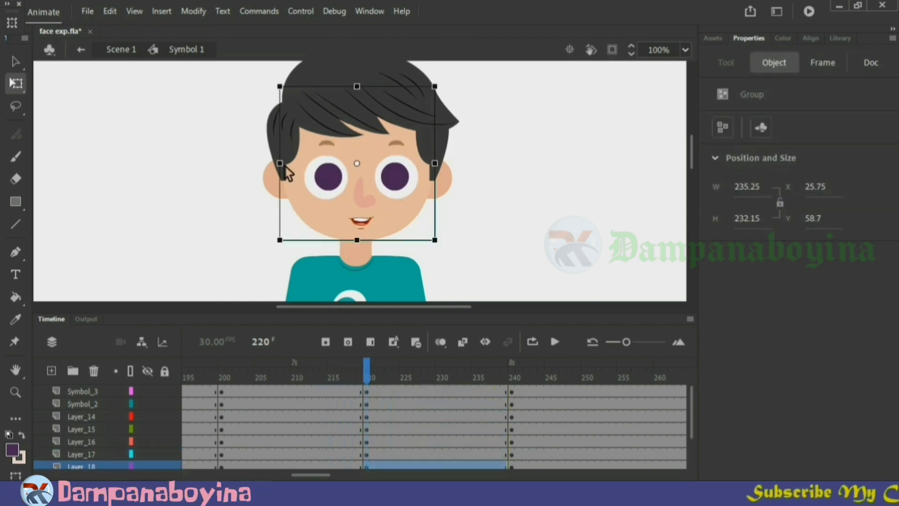
left_click_drag(283, 163, 290, 164)
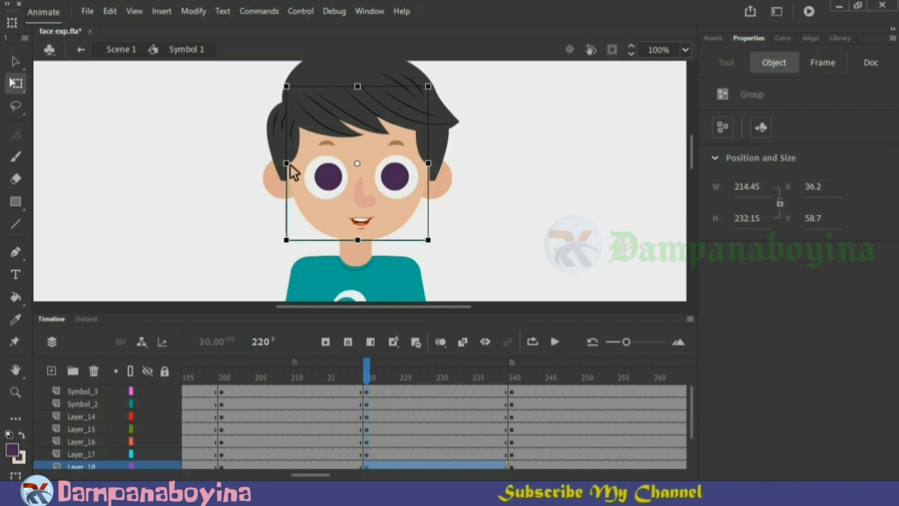
left_click(235, 147)
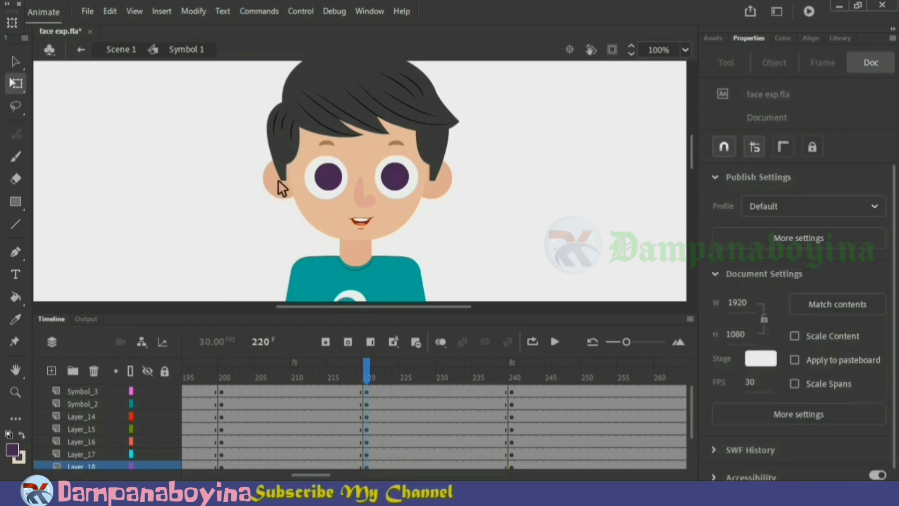
- Narrow the hair to a width of about 274 and shift the face shape right to X 40.2
left_click(276, 121)
left_click_drag(277, 120, 281, 122)
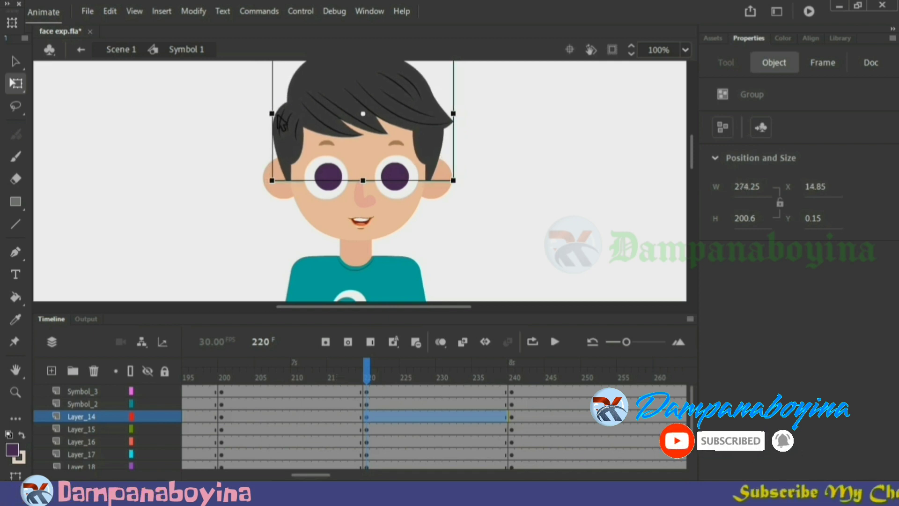
left_click(328, 210)
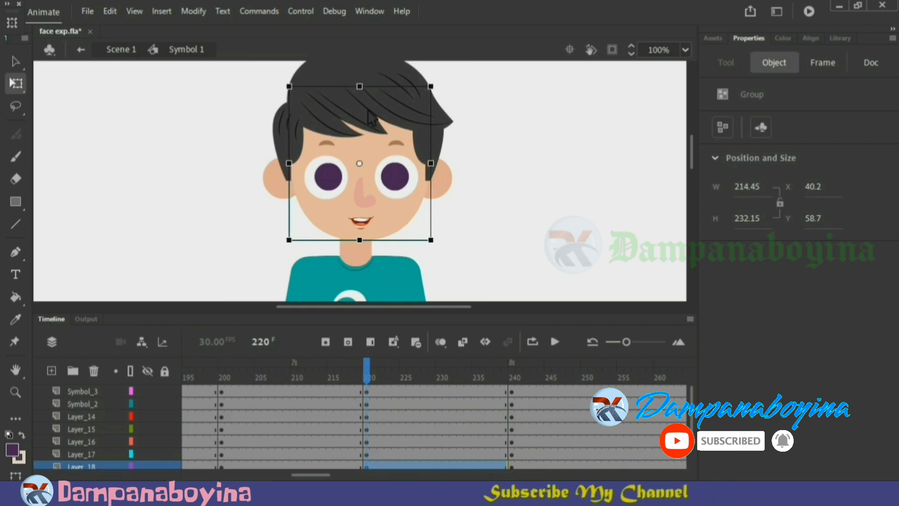
left_click(488, 142)
- Nudge the hair four steps to the right so it sits over the shifted face at frame 220
left_click(447, 126)
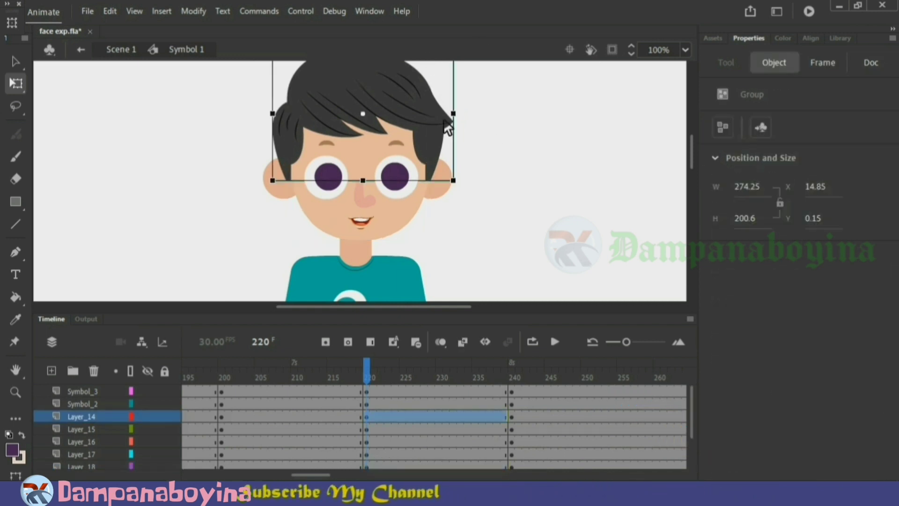
key("Right")
key("Right")
key("Right")
key("Right")
left_click(483, 258)
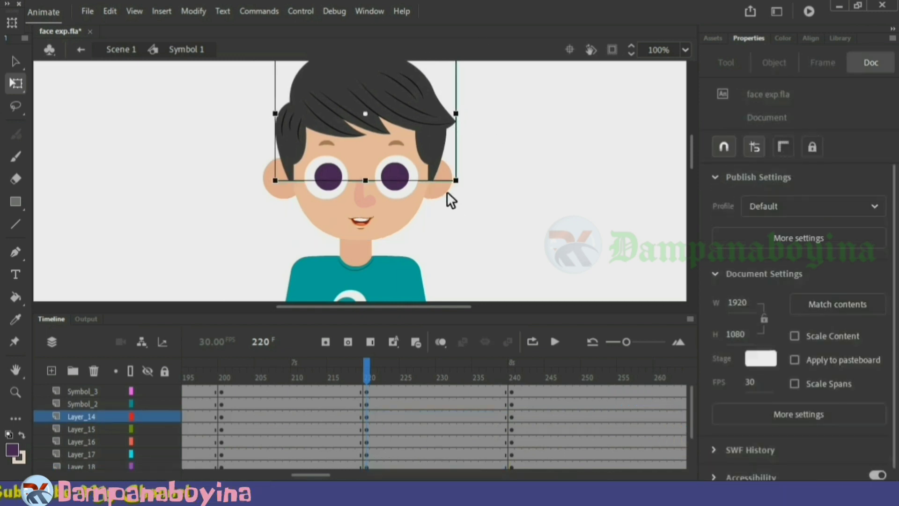
- Move both ears inward against the narrowed head at frame 220, placing the ear on the face's left side at X 5
left_click(447, 193)
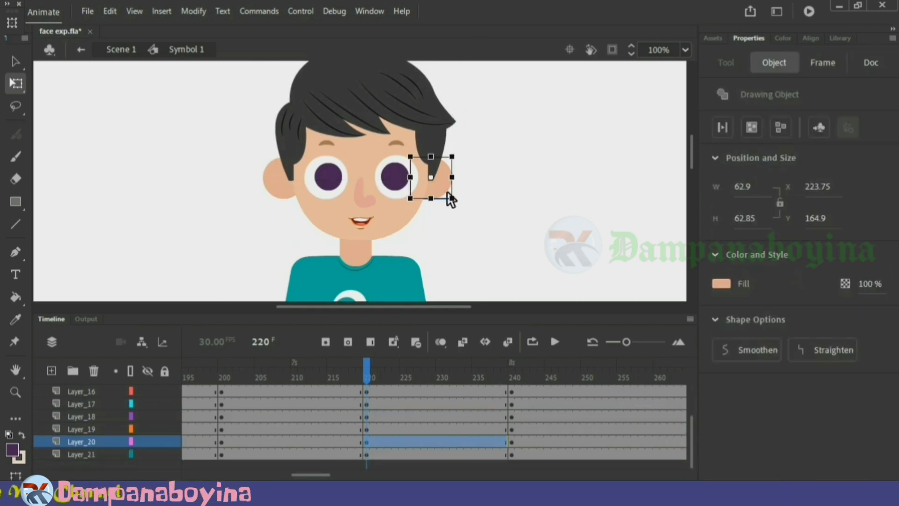
left_click(278, 193)
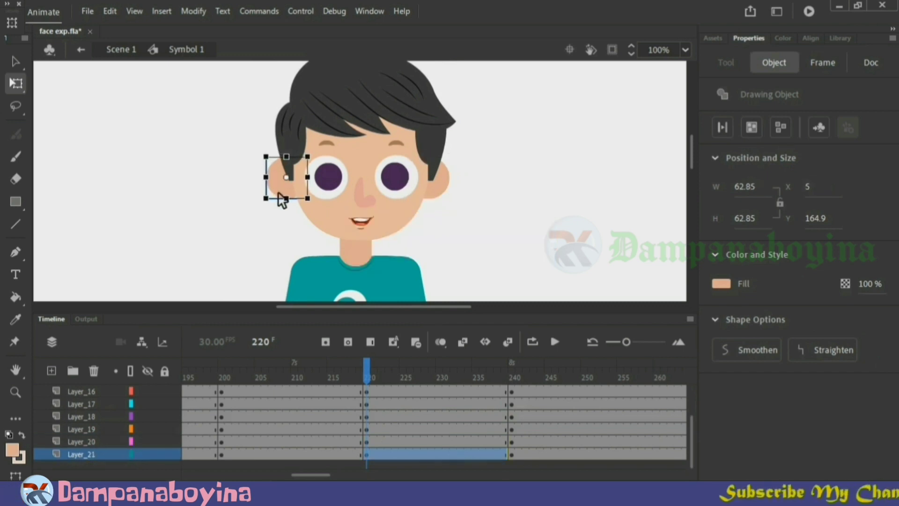
left_click(448, 189)
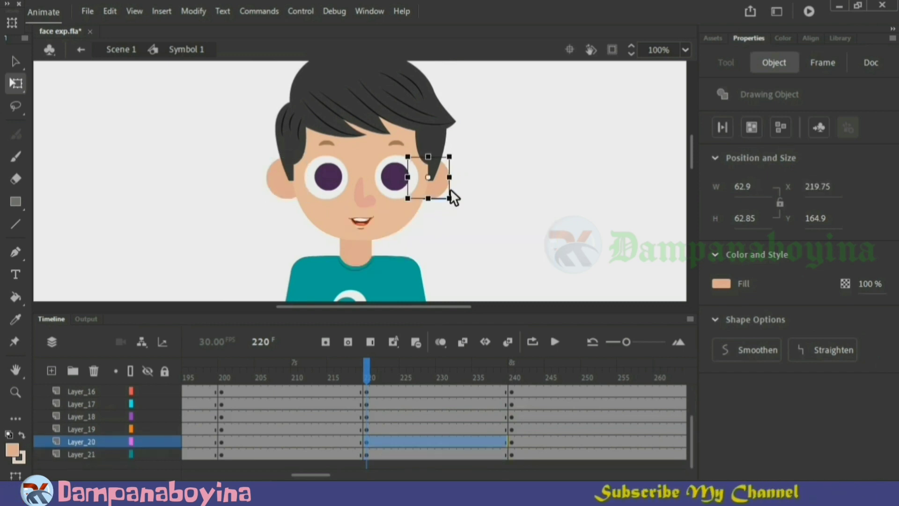
left_click(482, 233)
left_click_drag(378, 385, 409, 388)
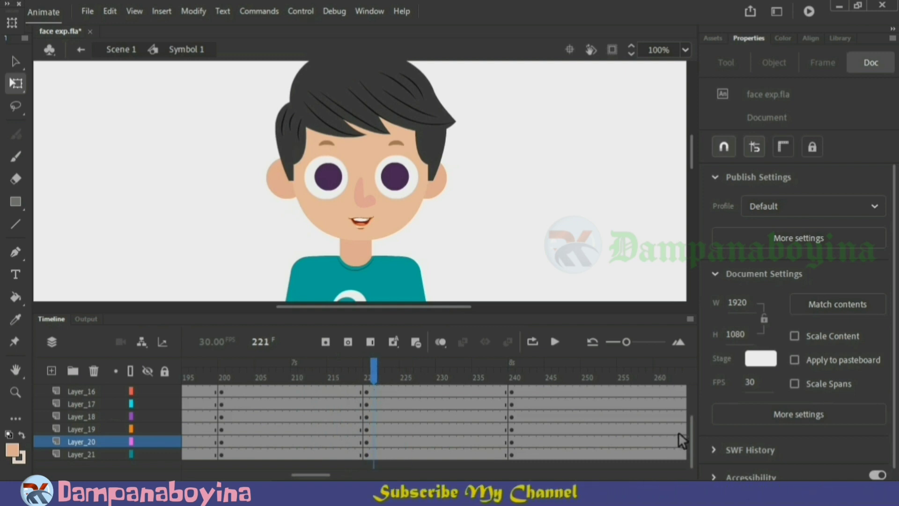
- Create classic tweens between frames 200 and 220 on all layers of Symbol 1
scroll(693, 392, "up", 2)
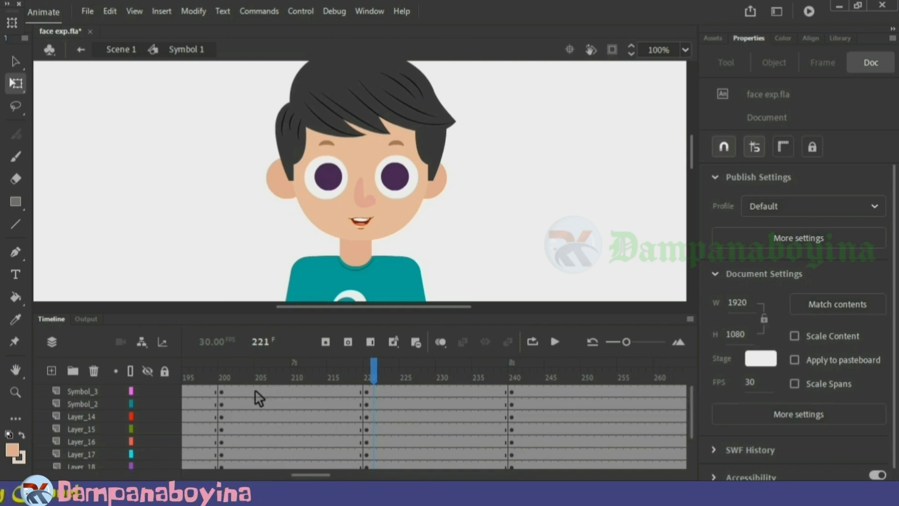
left_click_drag(236, 391, 328, 457)
right_click(322, 450)
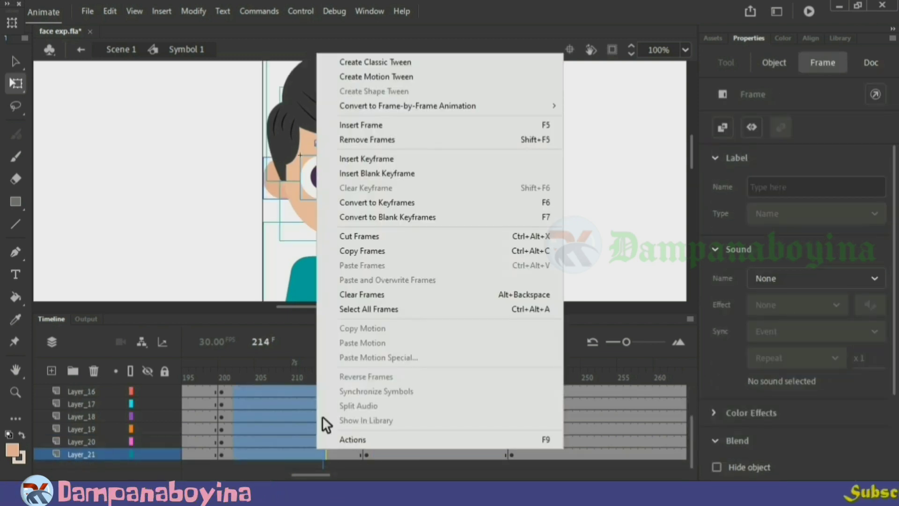
left_click(383, 79)
left_click(515, 284)
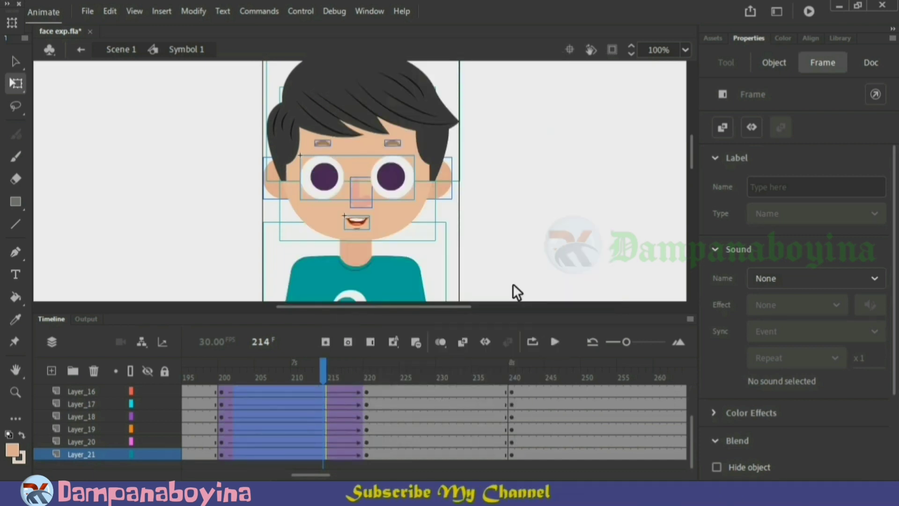
left_click(526, 263)
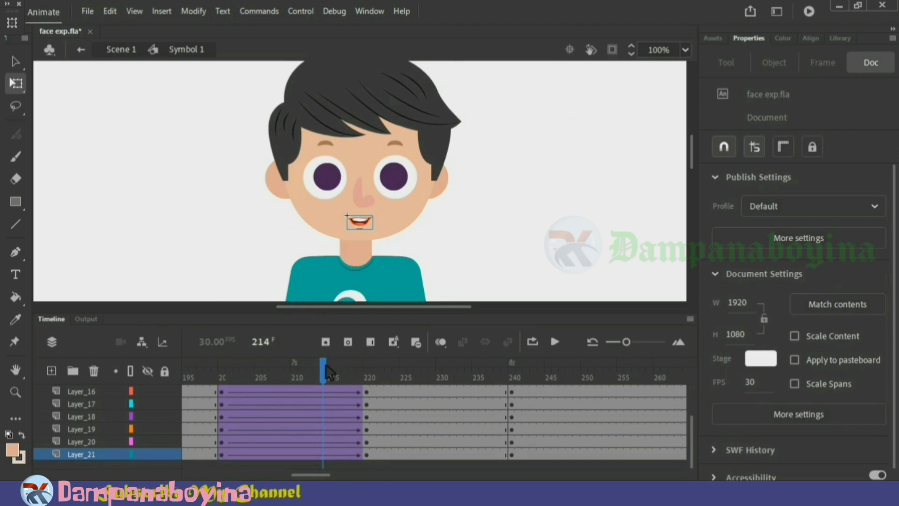
- Scrub through frames 200 to 220 to review the tweened head turn
left_click_drag(265, 371, 368, 365)
left_click(630, 207)
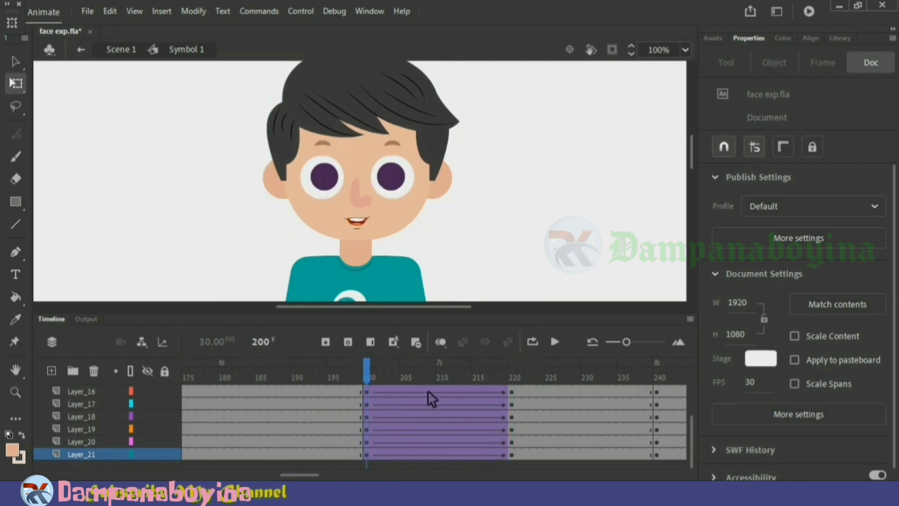
left_click_drag(418, 377, 512, 382)
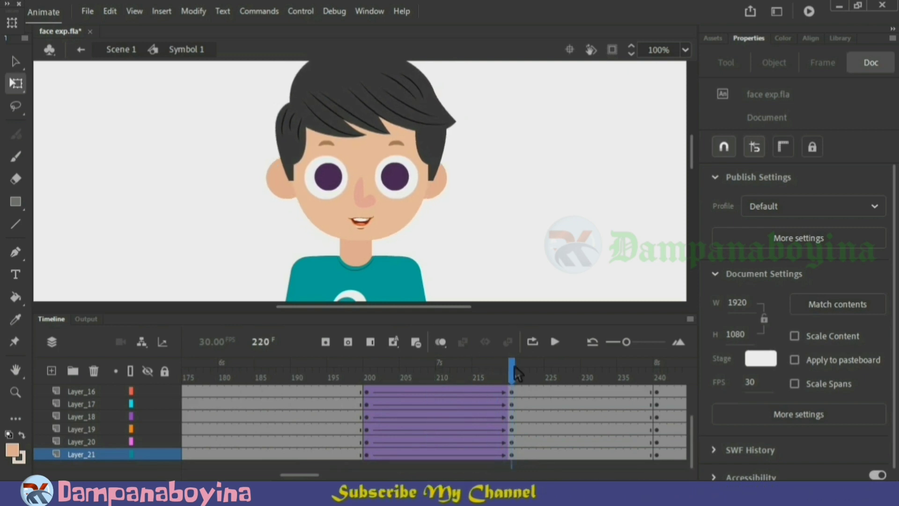
- Nudge the ear on the face's left side slightly further inward at frame 220 and preview the movement
left_click(289, 184)
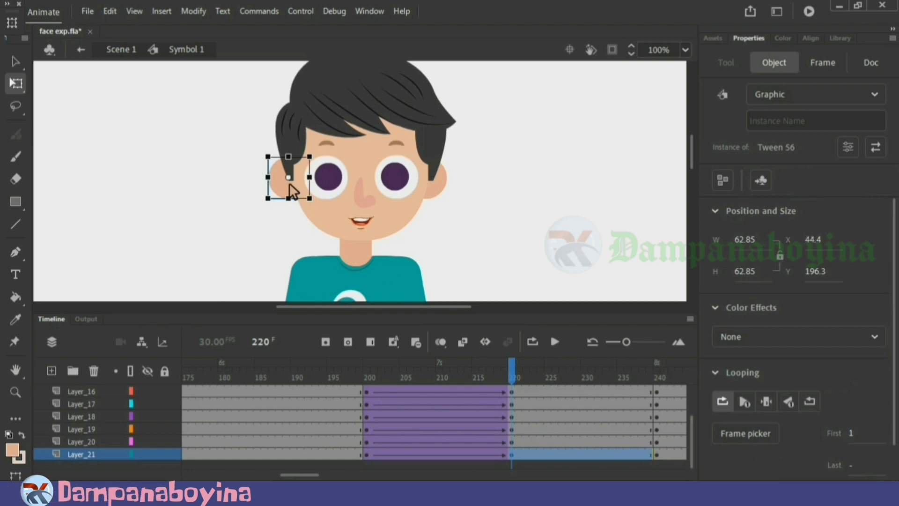
left_click(519, 239)
left_click_drag(472, 377, 512, 377)
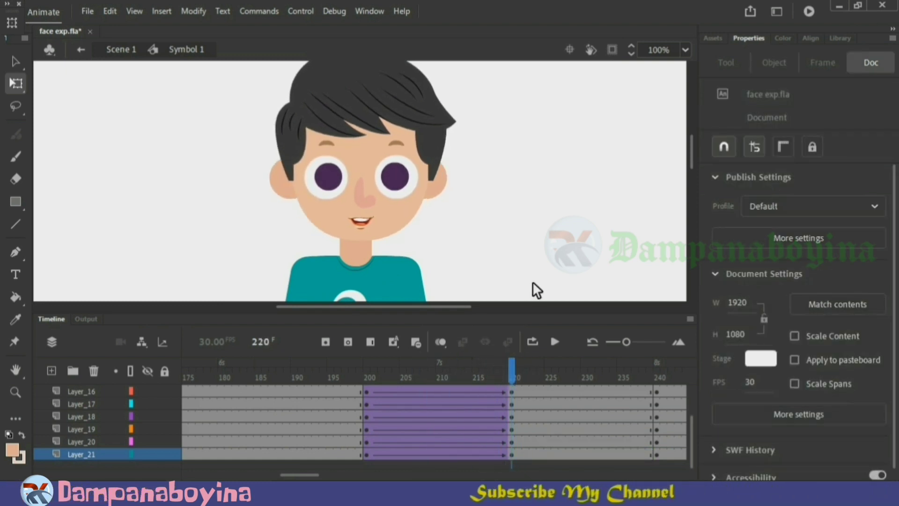
double_click(406, 182)
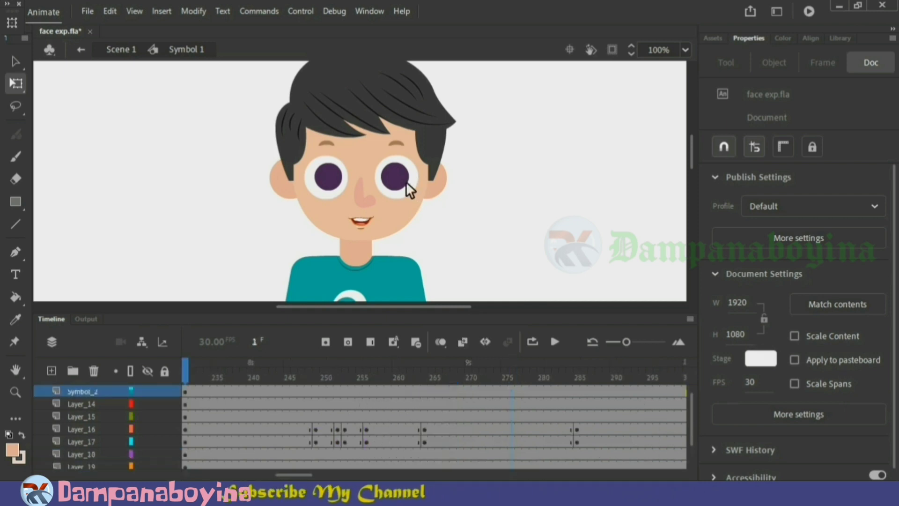
double_click(406, 181)
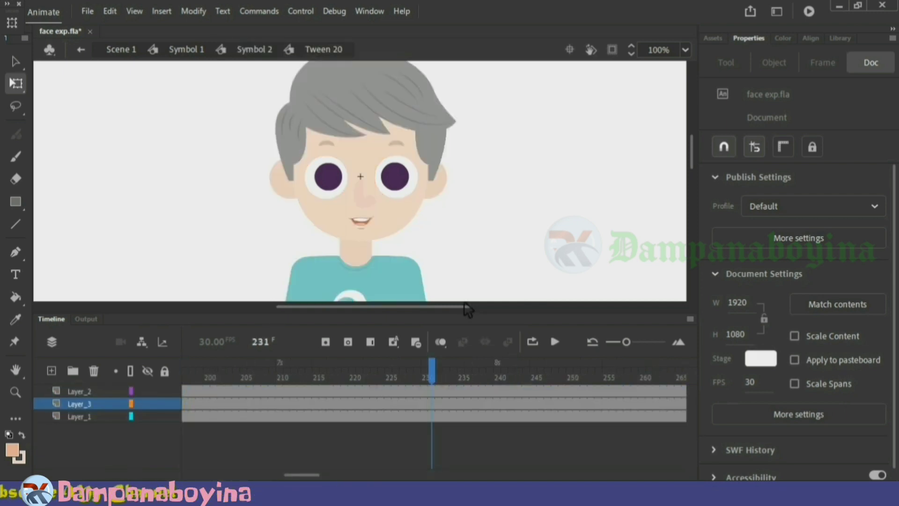
double_click(463, 264)
double_click(462, 264)
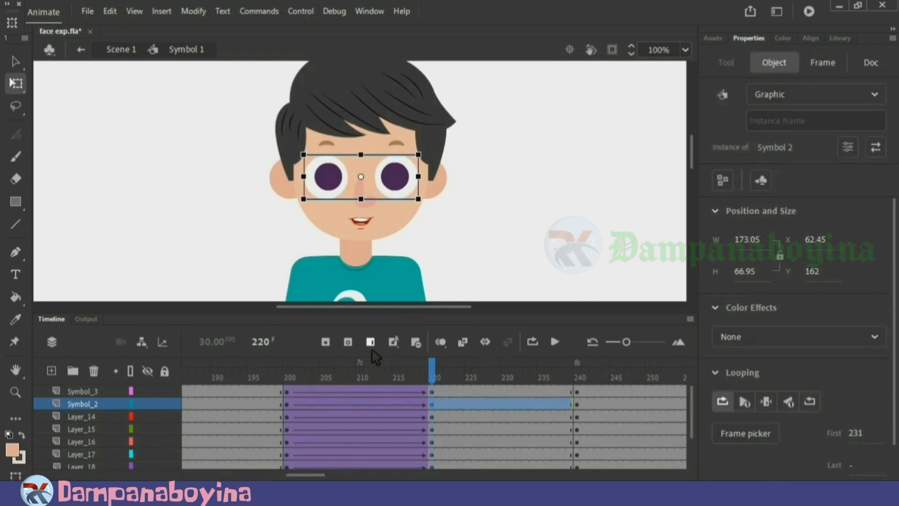
- Go to frame 200 in Symbol 1 and open the pupils' nested symbol Tween 20 for editing
left_click_drag(353, 365, 288, 367)
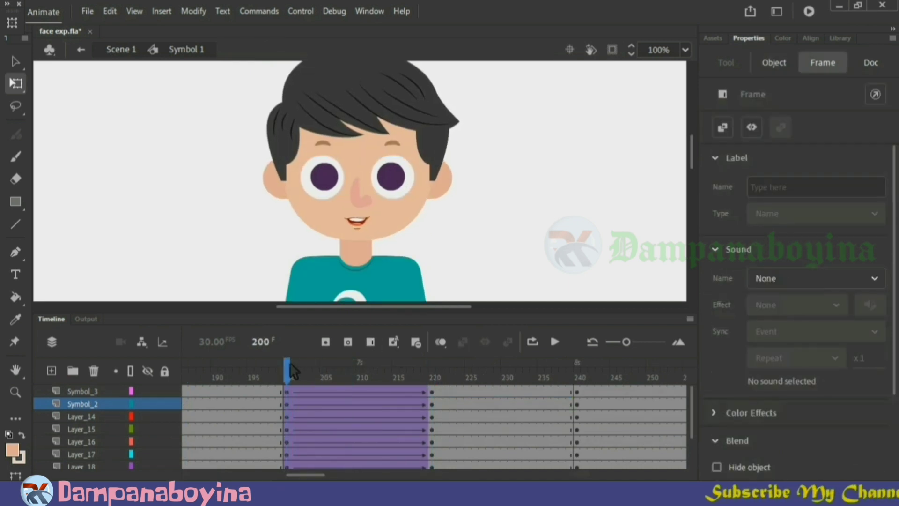
double_click(403, 271)
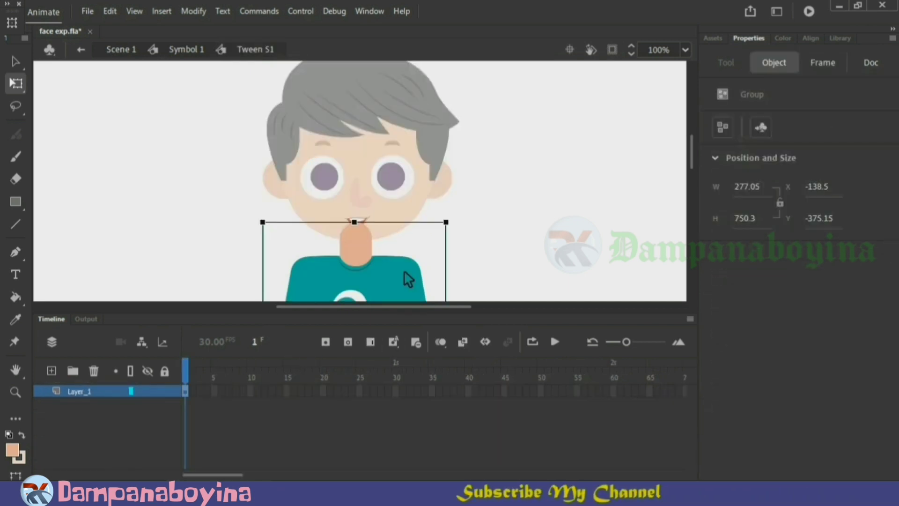
double_click(400, 186)
double_click(399, 188)
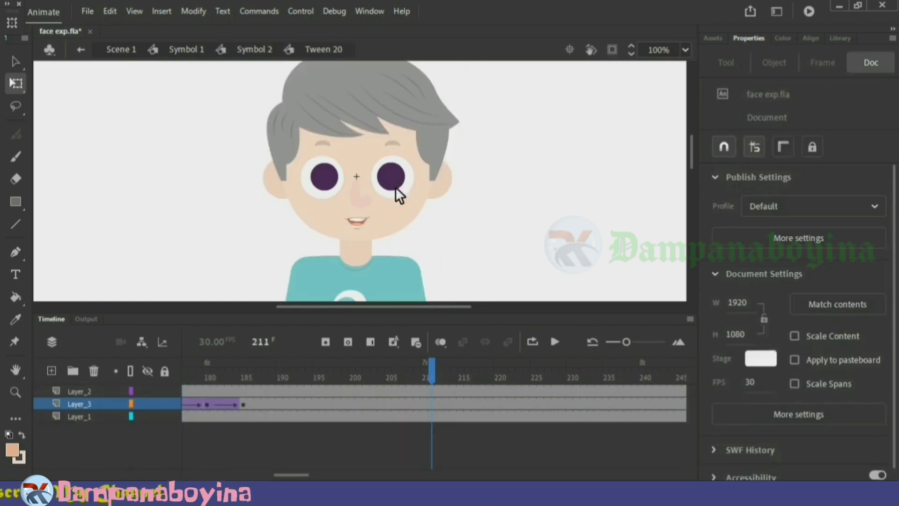
- Add keyframes for the pupils on Layer_3 at frames 200, 220 and 240
left_click(399, 190)
left_click(354, 406)
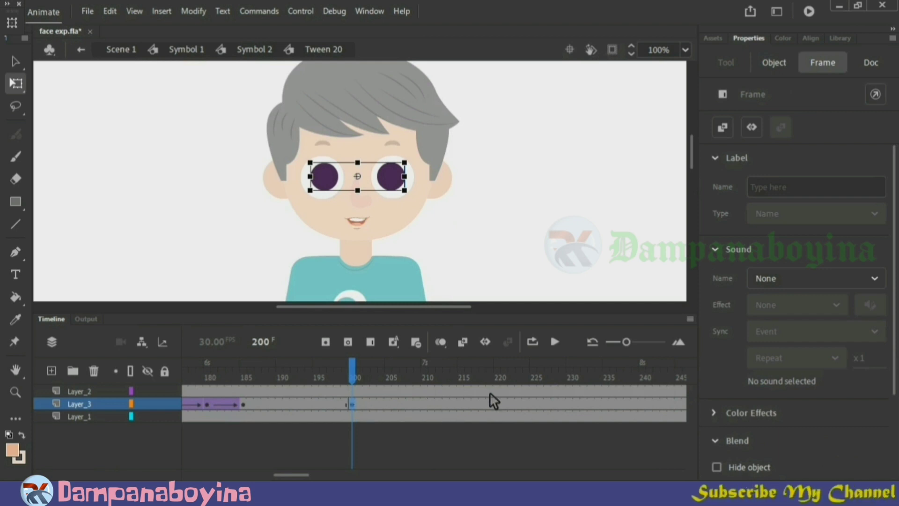
left_click(503, 402)
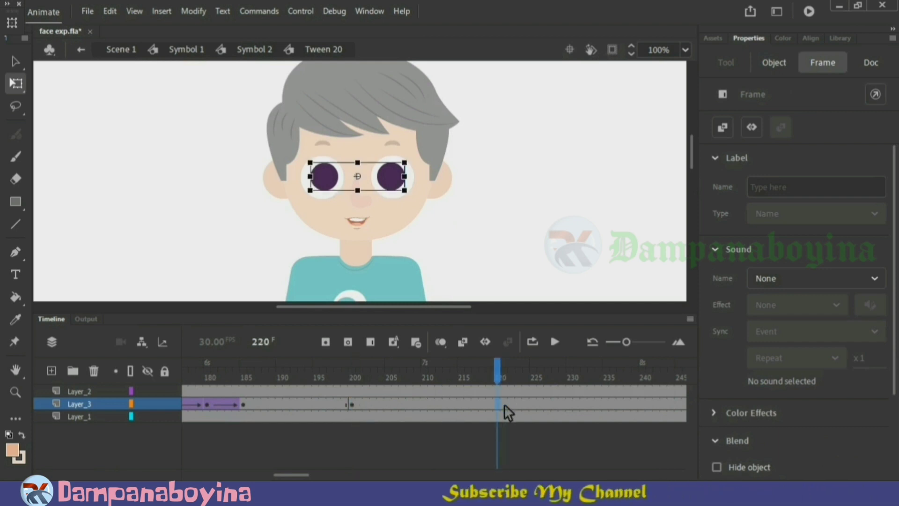
key("F6")
left_click(645, 404)
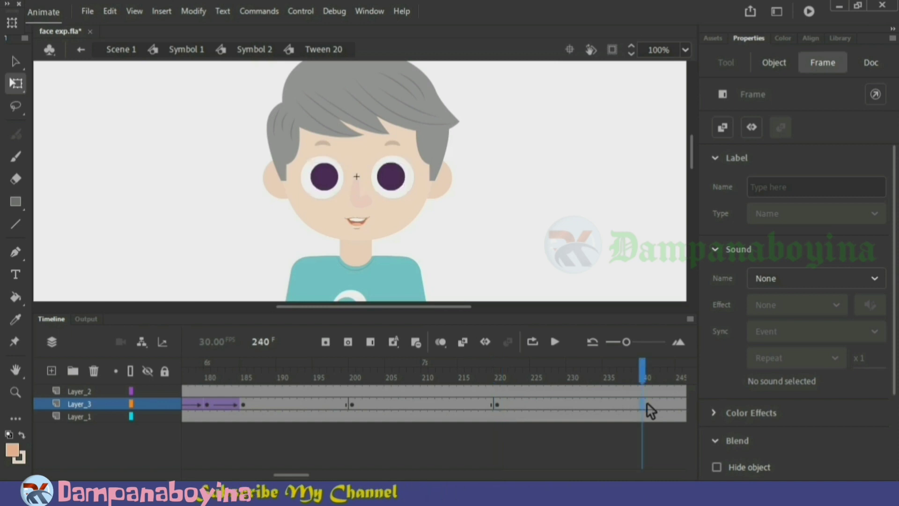
key("F6")
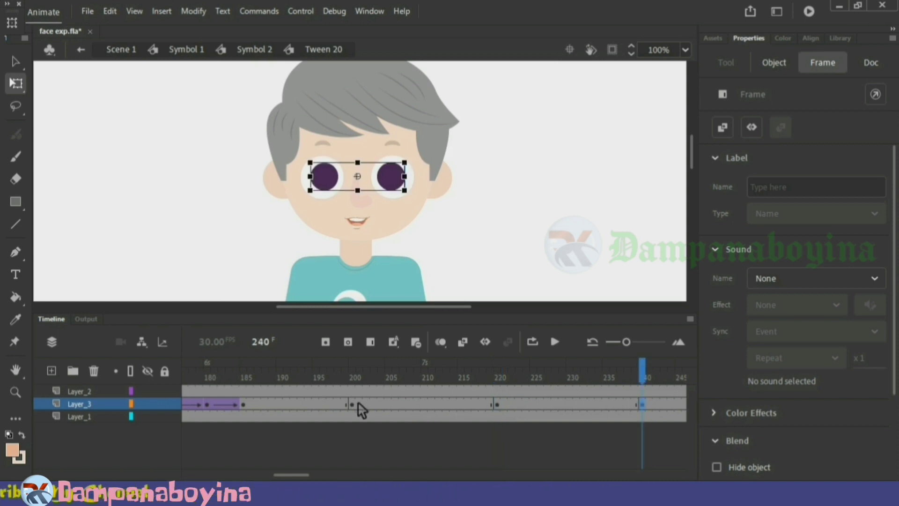
- Nudge both pupils slightly to the right at the frame 220 keyframe
left_click(355, 402)
left_click(502, 405)
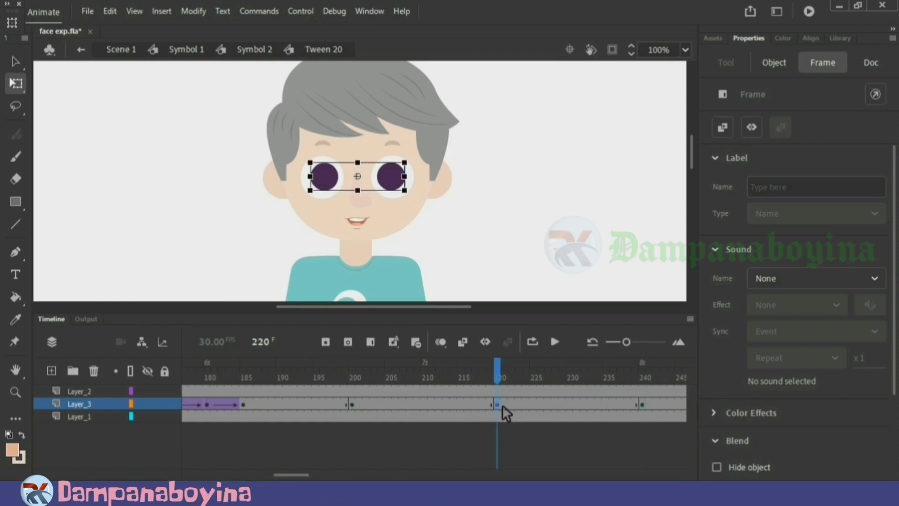
key("Right")
key("Right")
key("Right")
key("Right")
key("Right")
key("Right")
key("Right")
key("Right")
key("Right")
key("Right")
key("Right")
key("Right")
key("Right")
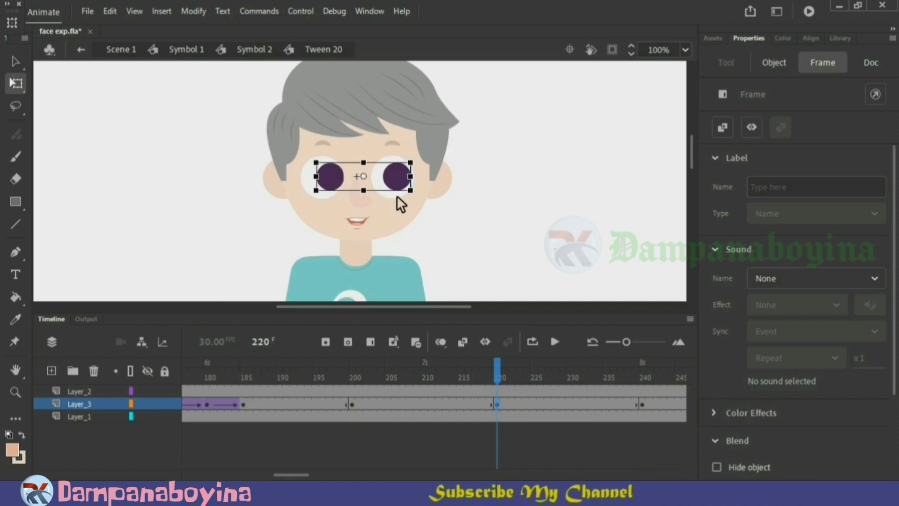
- Create a classic tween for the pupils between frames 200 and 220 on Layer_3
left_click_drag(398, 377, 415, 393)
right_click(425, 404)
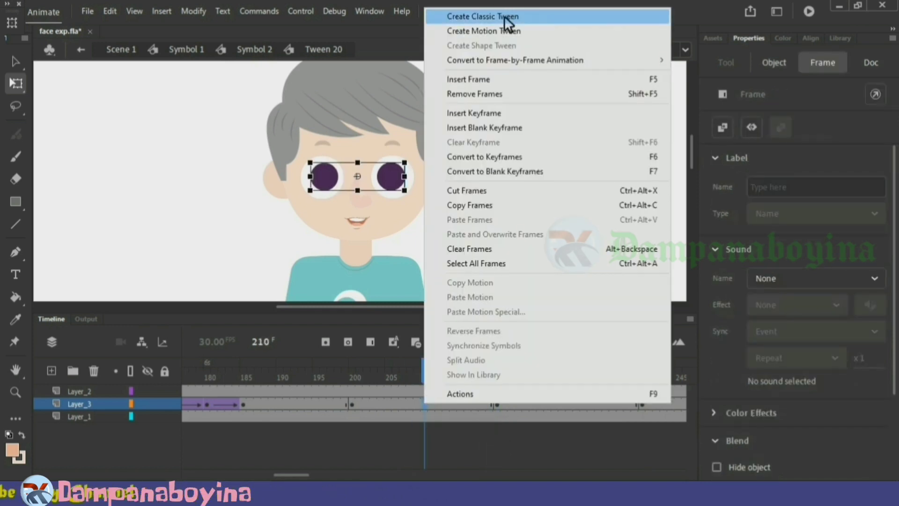
left_click(504, 15)
left_click(348, 404)
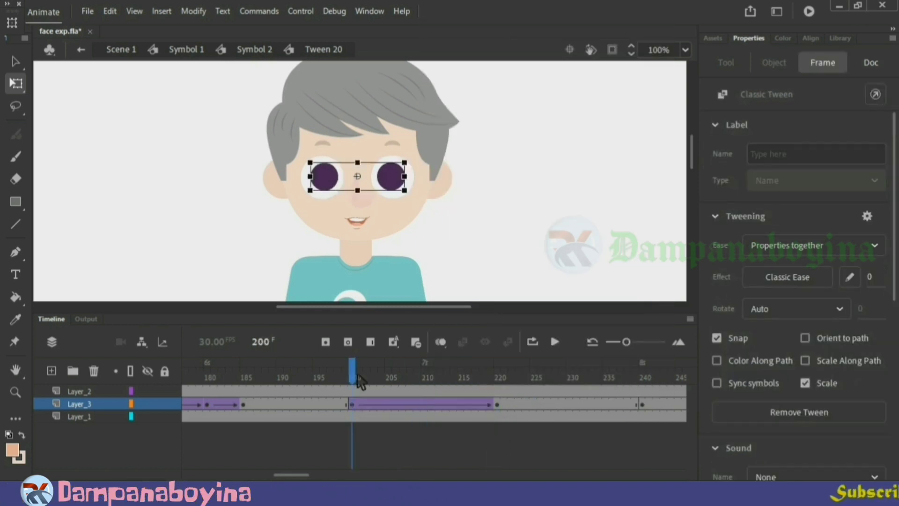
- Add a pupil keyframe at frame 231 on Layer_3 and create a classic tween from it to frame 240
left_click(587, 377)
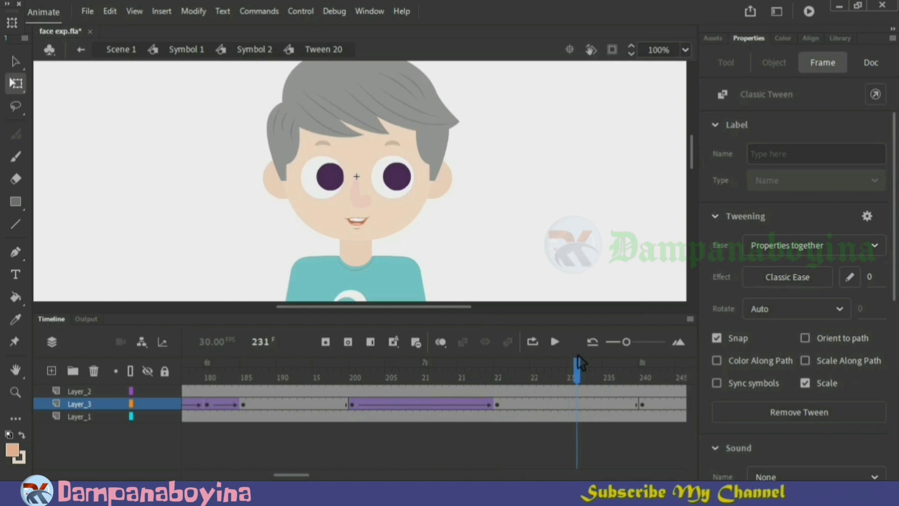
left_click(584, 407)
key("F6")
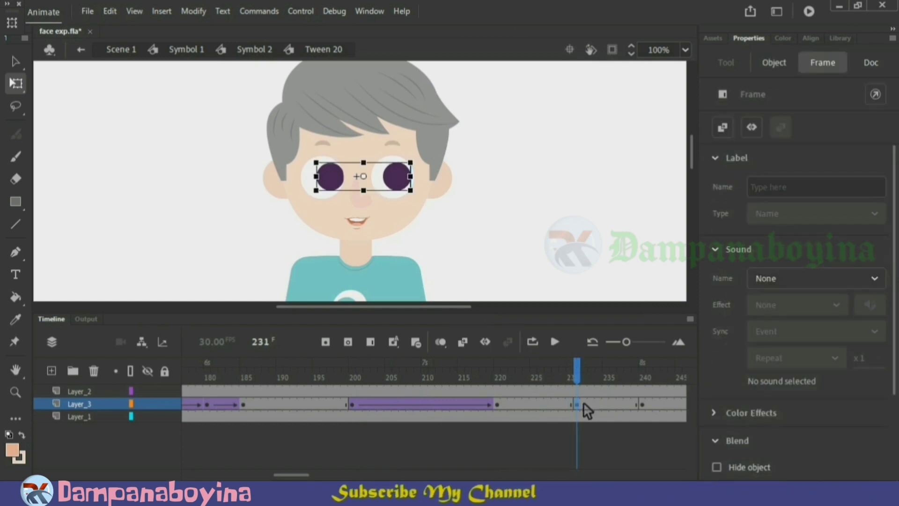
left_click(602, 403)
right_click(602, 404)
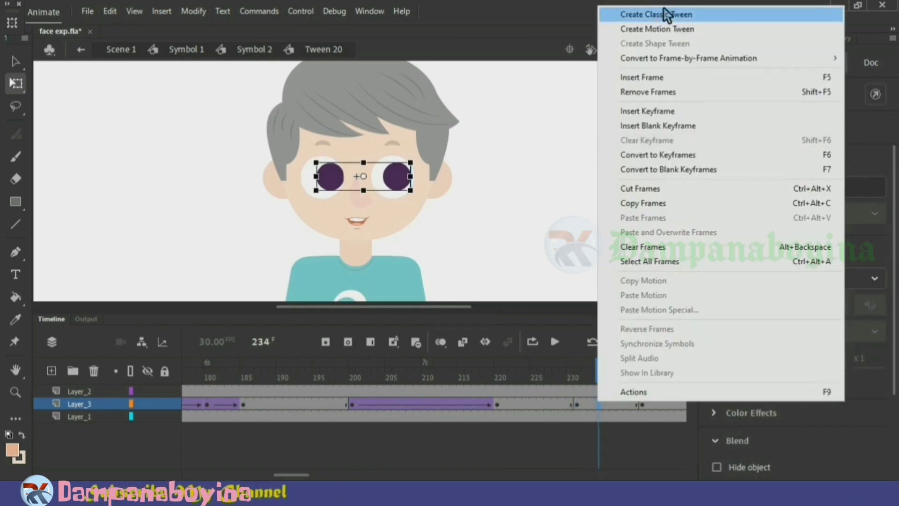
left_click(664, 14)
- Return to Symbol 1 and scrub the frames leading up to frame 200 to check the pupil timing
left_click(542, 378)
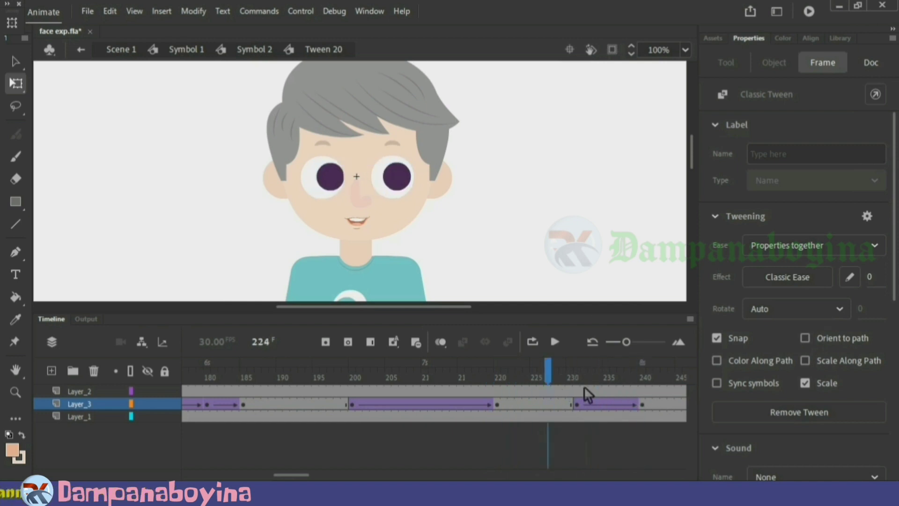
double_click(605, 242)
double_click(605, 242)
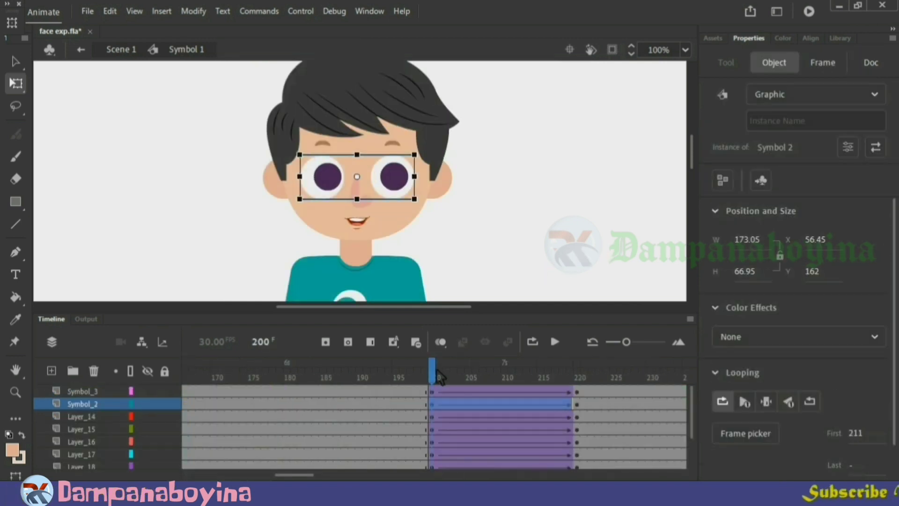
left_click_drag(439, 374, 402, 364)
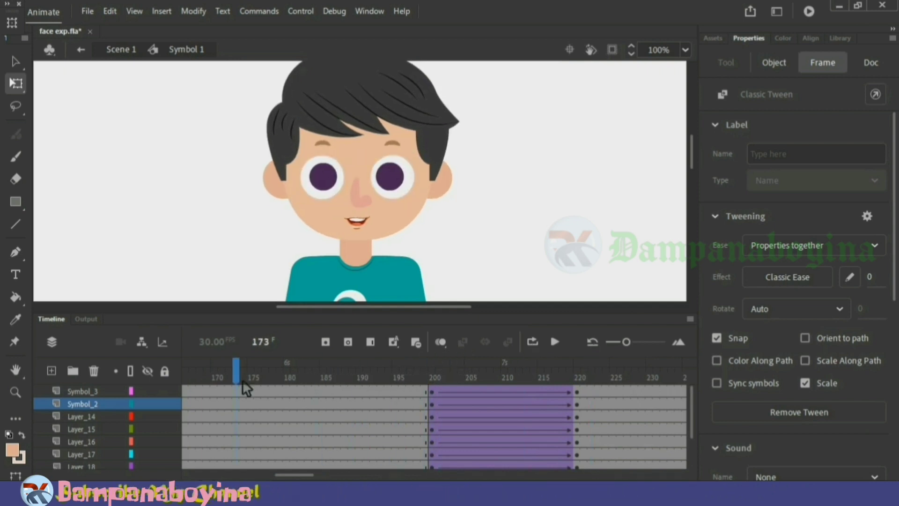
left_click_drag(221, 383, 303, 380)
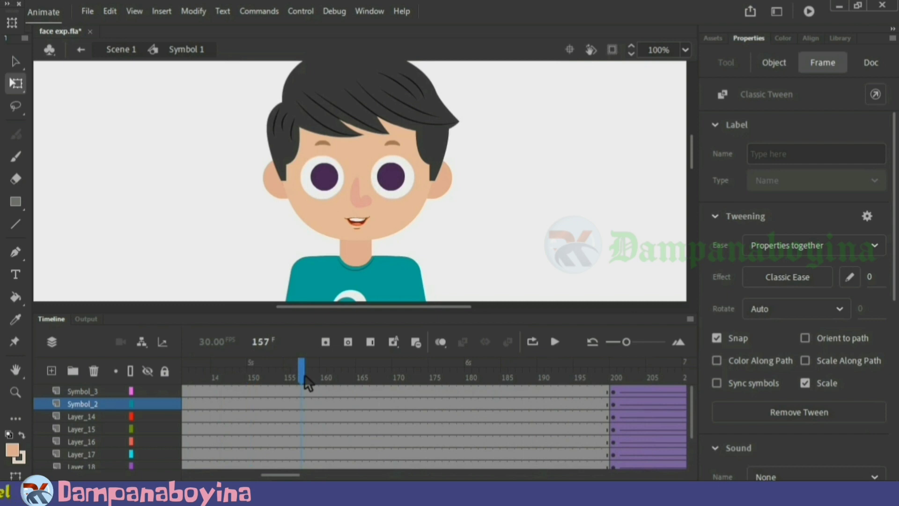
left_click_drag(600, 354, 617, 349)
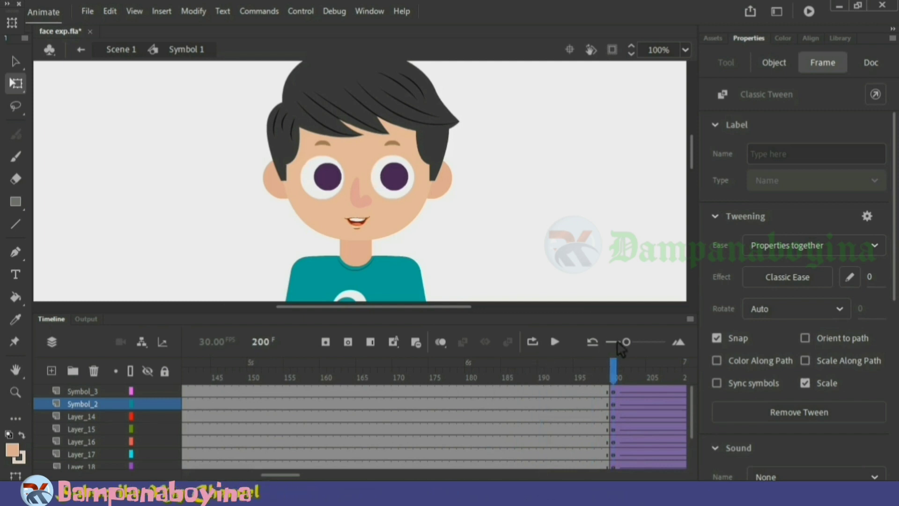
- Delay the pupil movement in Tween 20 by inserting frames across 190 to 199 on Layer_3, and return to Symbol 1
double_click(407, 180)
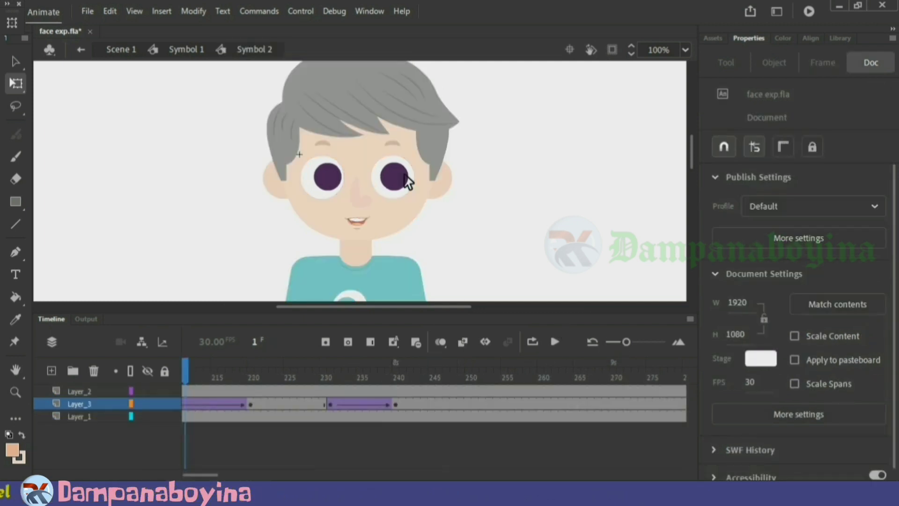
double_click(407, 180)
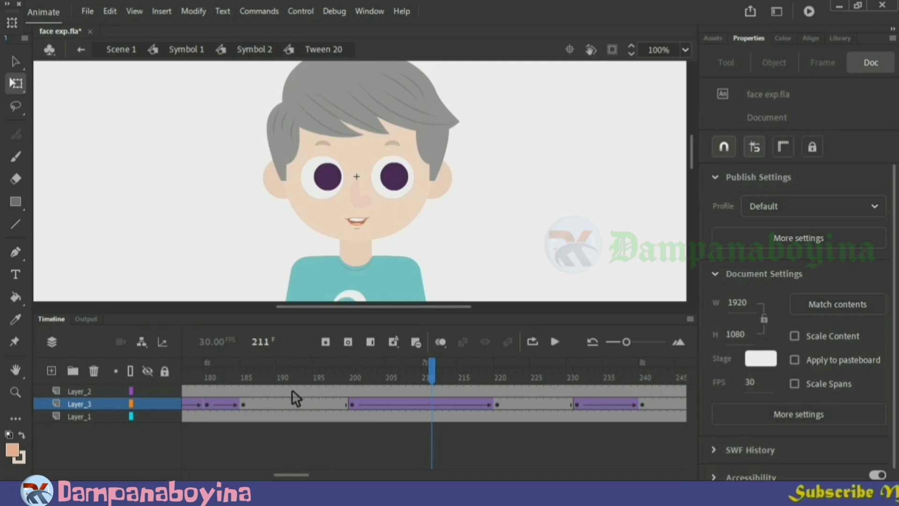
left_click_drag(278, 404, 344, 407)
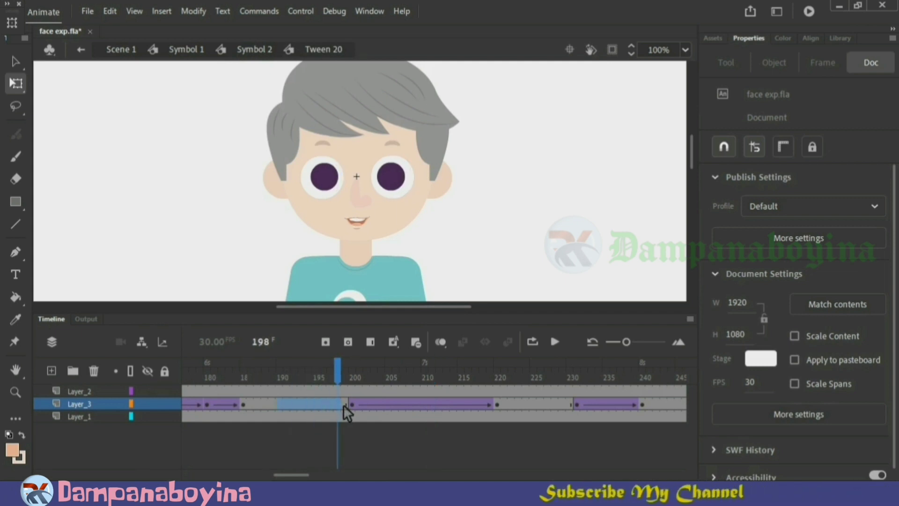
right_click(345, 412)
left_click(398, 77)
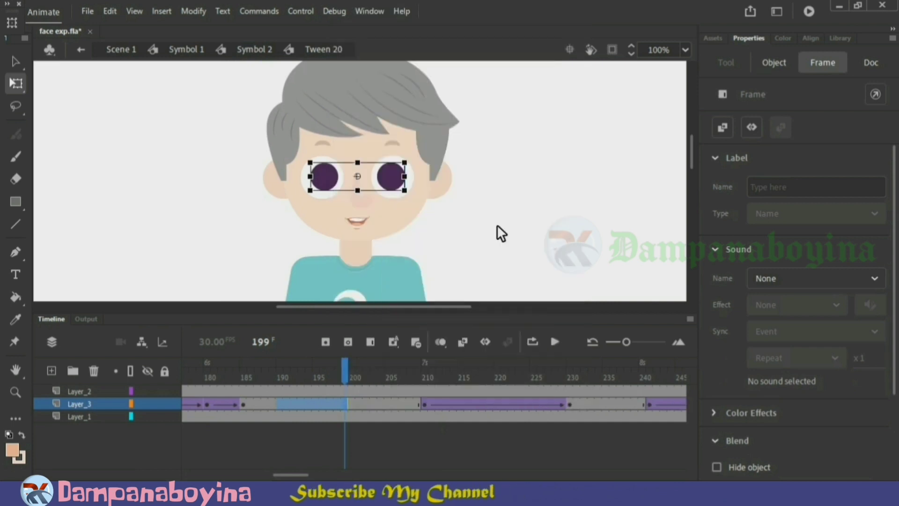
left_click(497, 226)
double_click(530, 249)
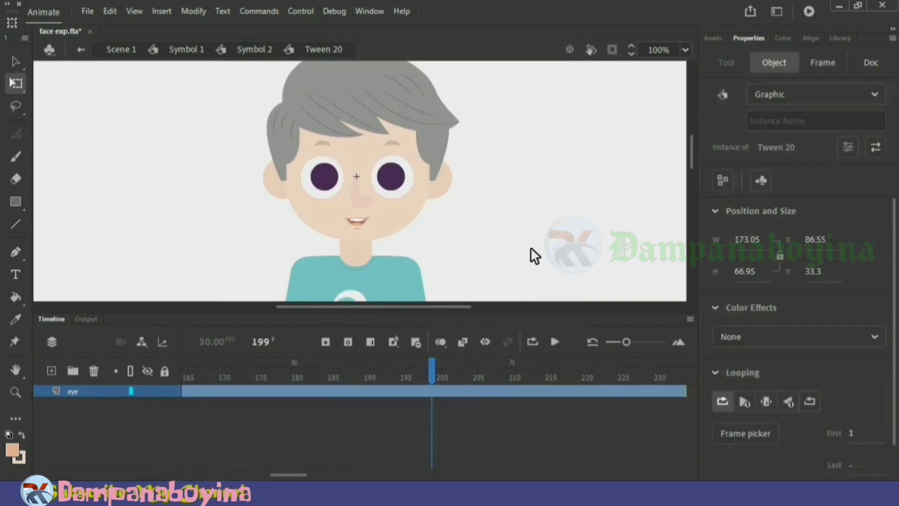
double_click(531, 253)
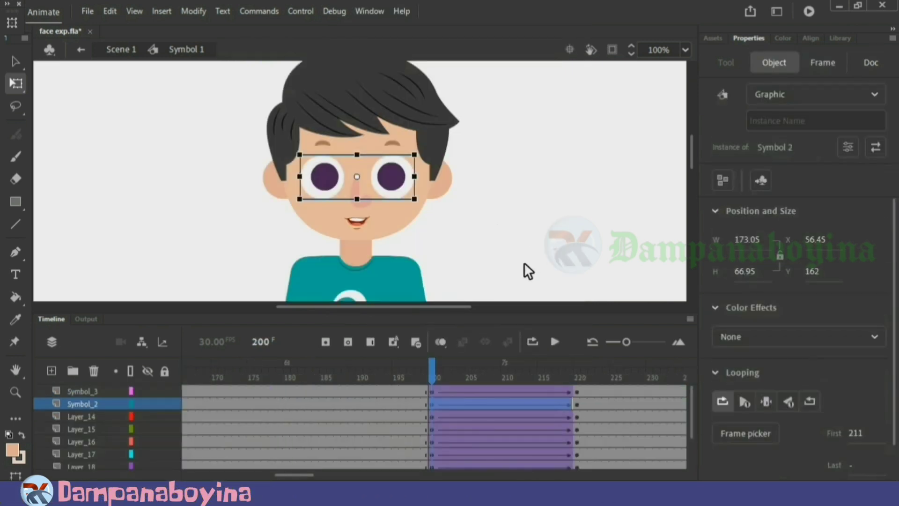
- Scrub Symbol 1 through the head turn to frame 240 to review the delayed pupil movement
left_click(361, 374)
left_click_drag(363, 374, 645, 374)
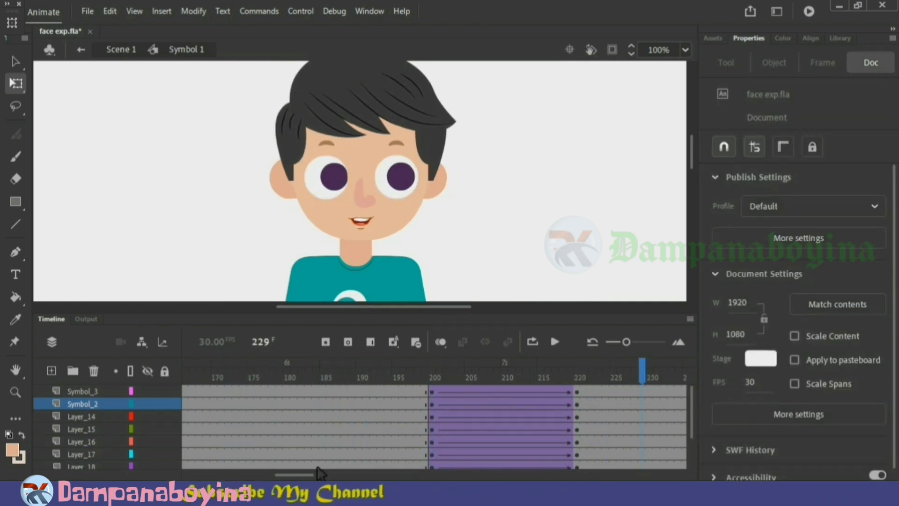
left_click_drag(309, 477, 333, 478)
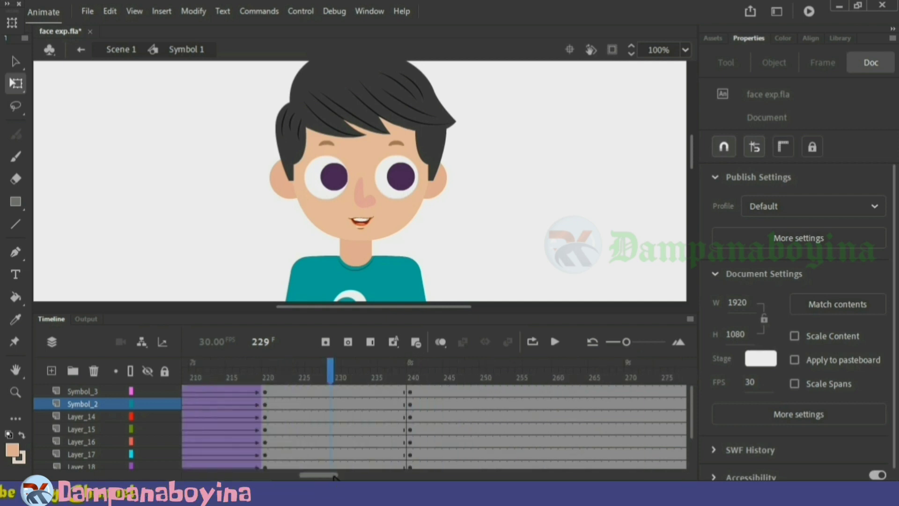
left_click(428, 377)
left_click_drag(416, 378, 412, 397)
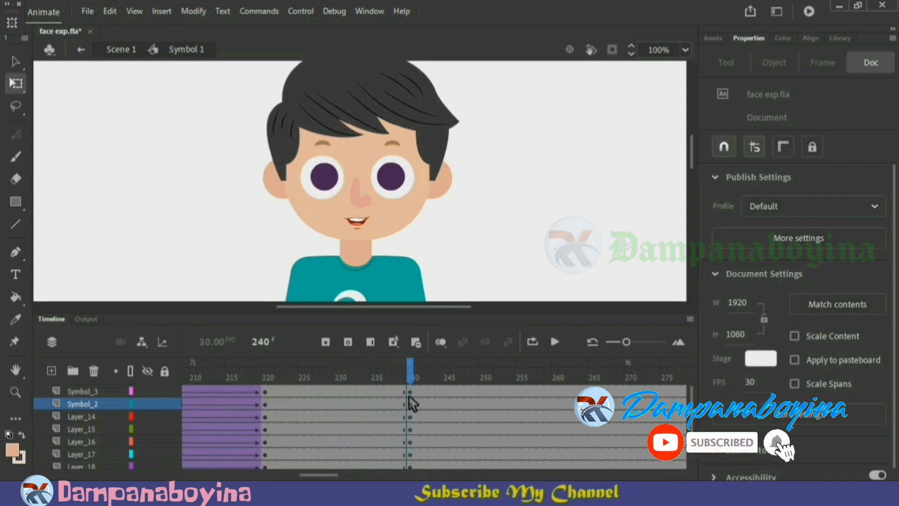
- Create classic tweens between frames 220 and 240 on all layers, converting the content to symbols, and preview the head's return
left_click_drag(302, 388, 361, 463)
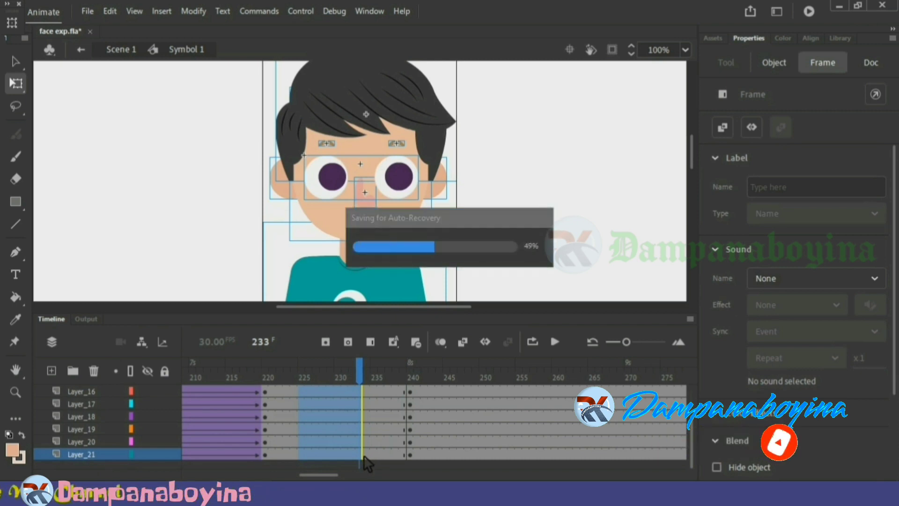
right_click(349, 453)
left_click(429, 56)
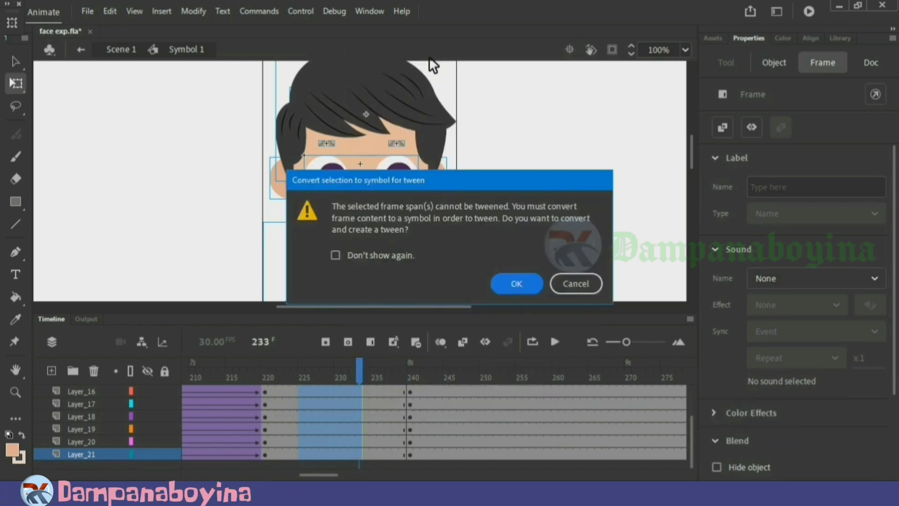
left_click(517, 283)
left_click(549, 251)
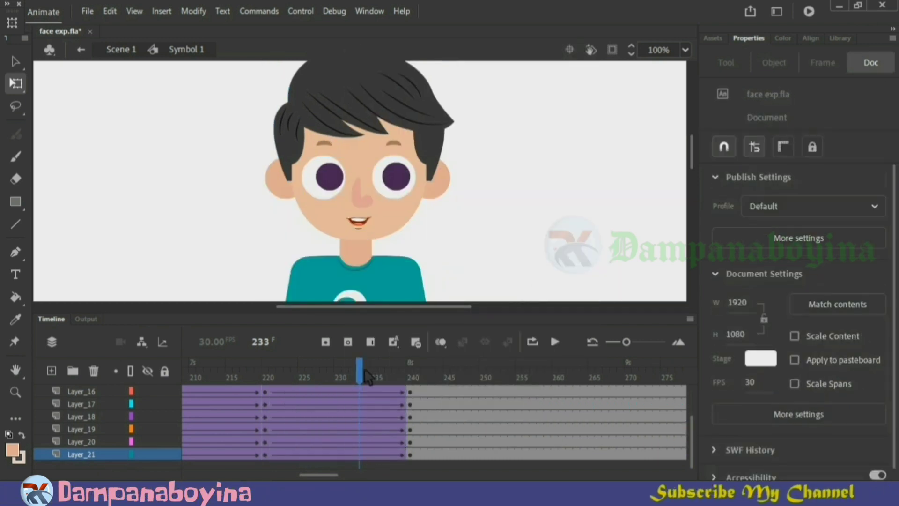
left_click_drag(347, 377, 418, 380)
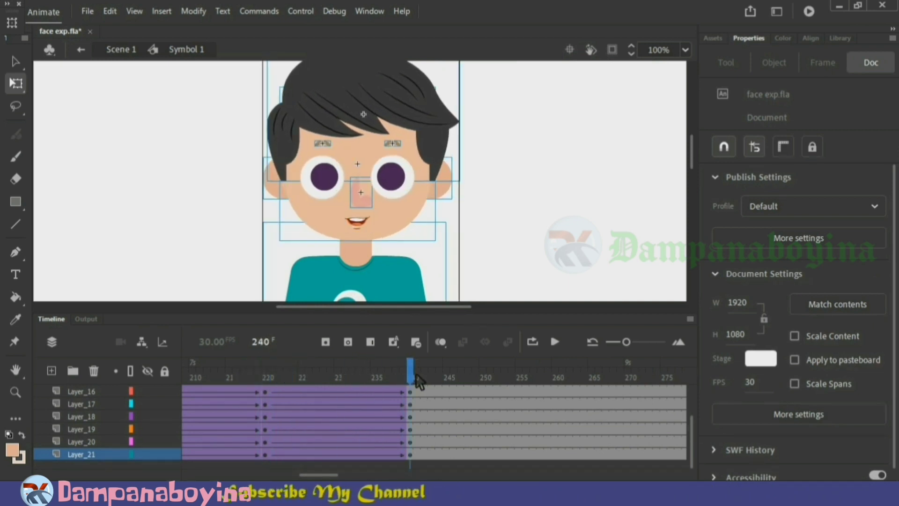
left_click(541, 275)
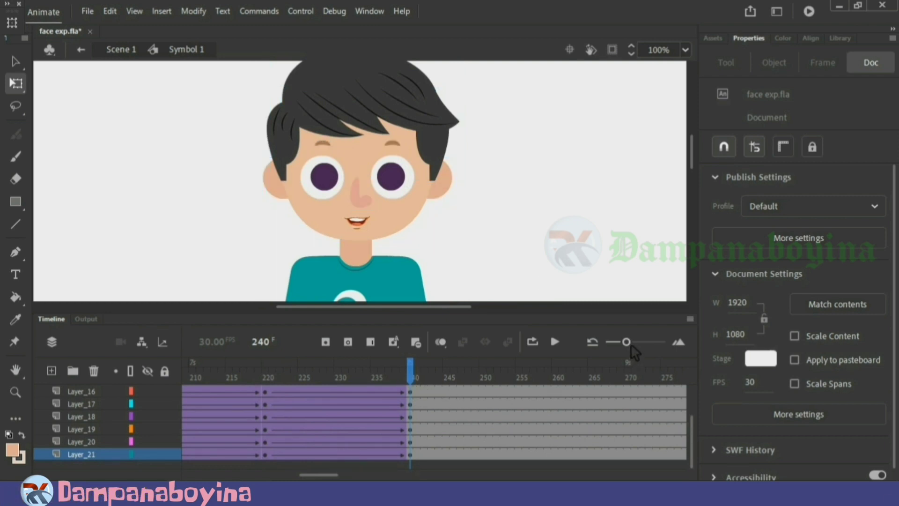
- Remove all frames after frame 240 on every layer of Symbol 1
left_click_drag(631, 344, 605, 347)
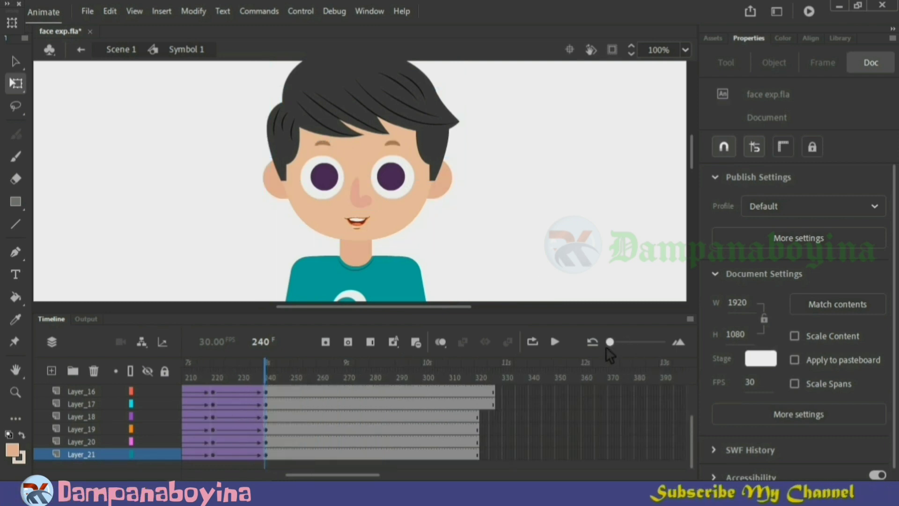
left_click_drag(514, 452, 271, 350)
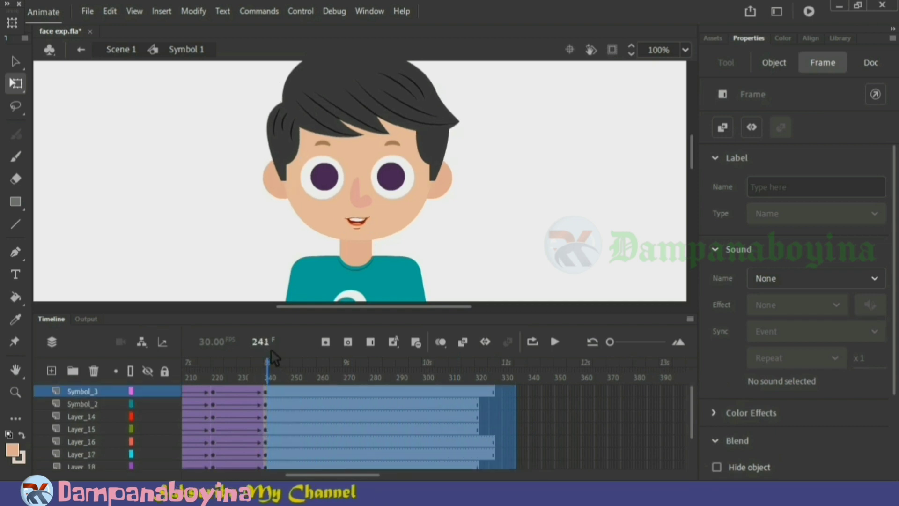
right_click(294, 389)
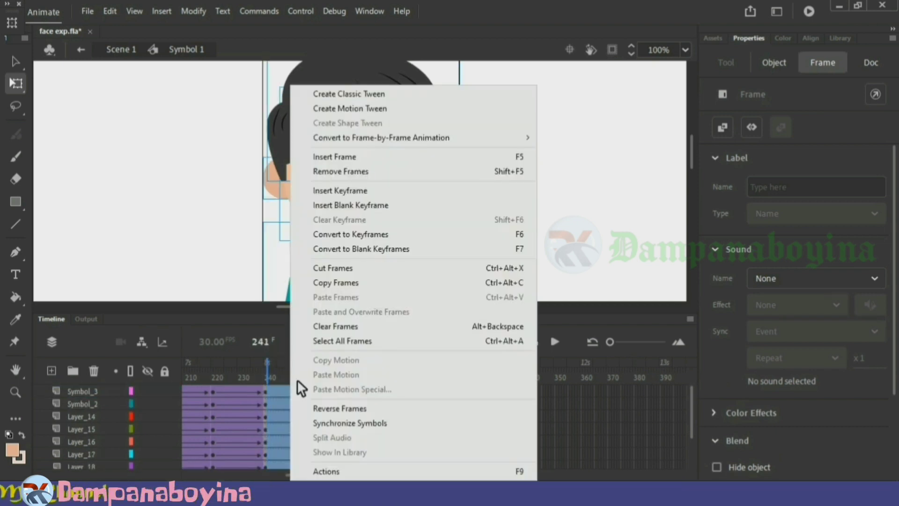
left_click(343, 172)
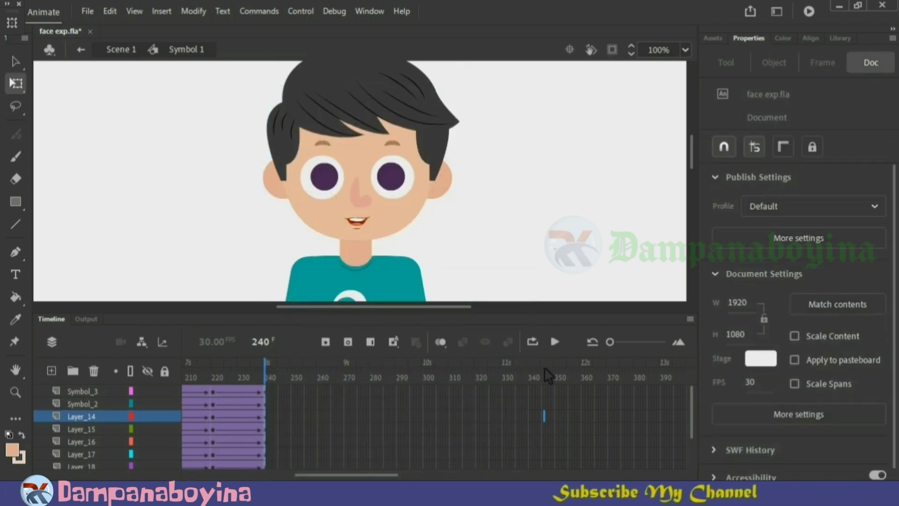
- Apply a classic tween to the frame 240 keyframes on all layers of Symbol 1
left_click_drag(609, 342, 628, 342)
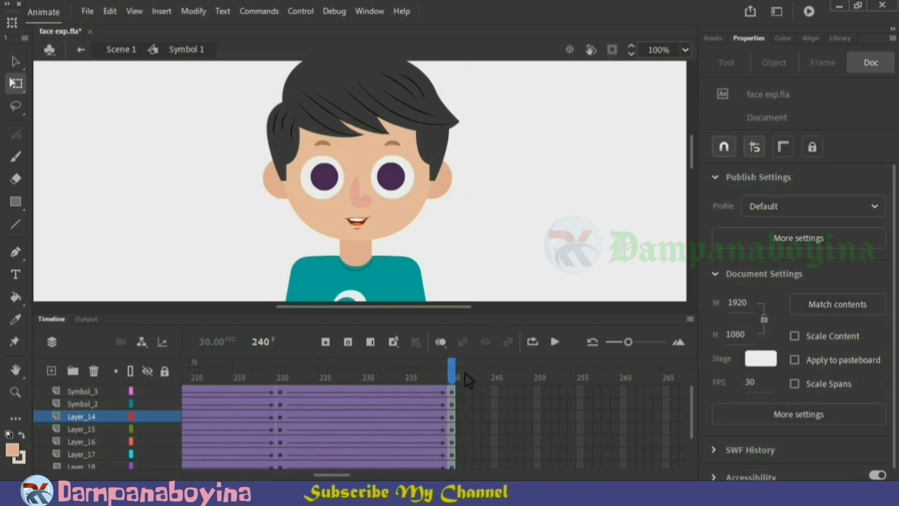
left_click(457, 387)
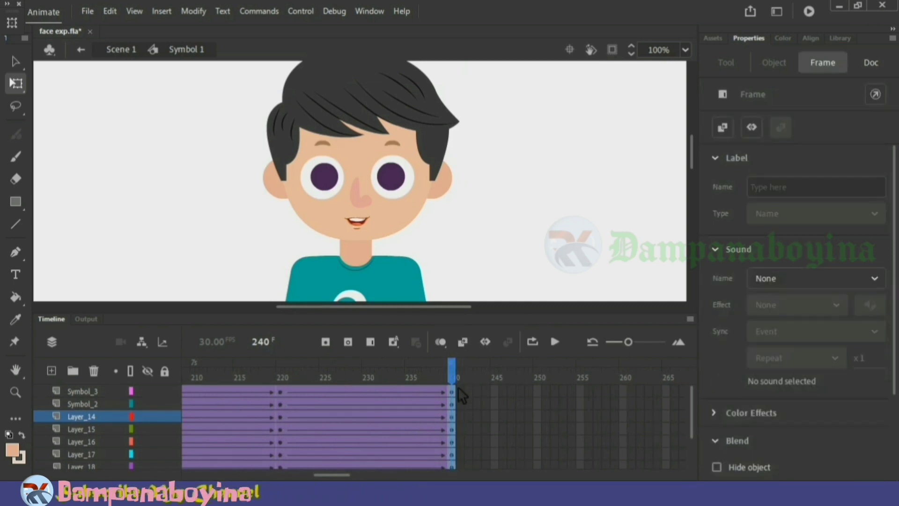
right_click(461, 397)
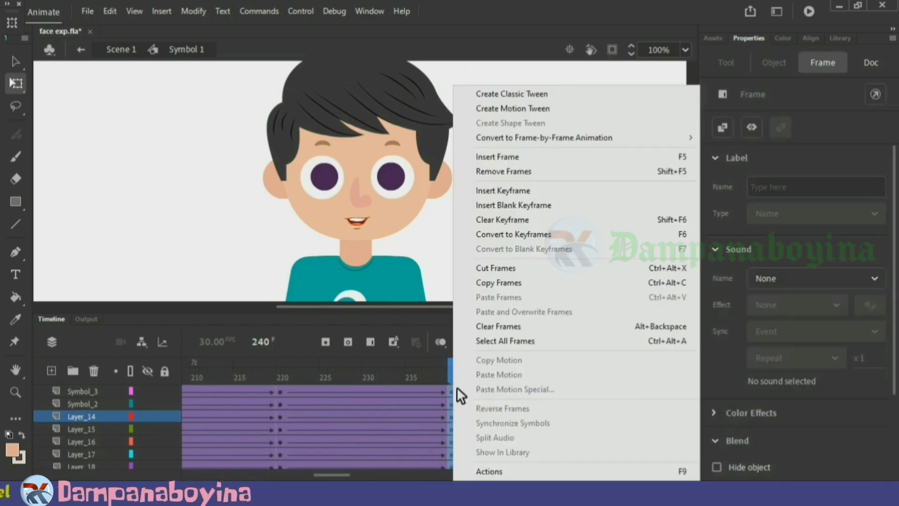
left_click(466, 171)
mouse_move(457, 382)
left_mouse_down()
mouse_move(367, 378)
mouse_move(443, 378)
left_mouse_up()
left_click(466, 383)
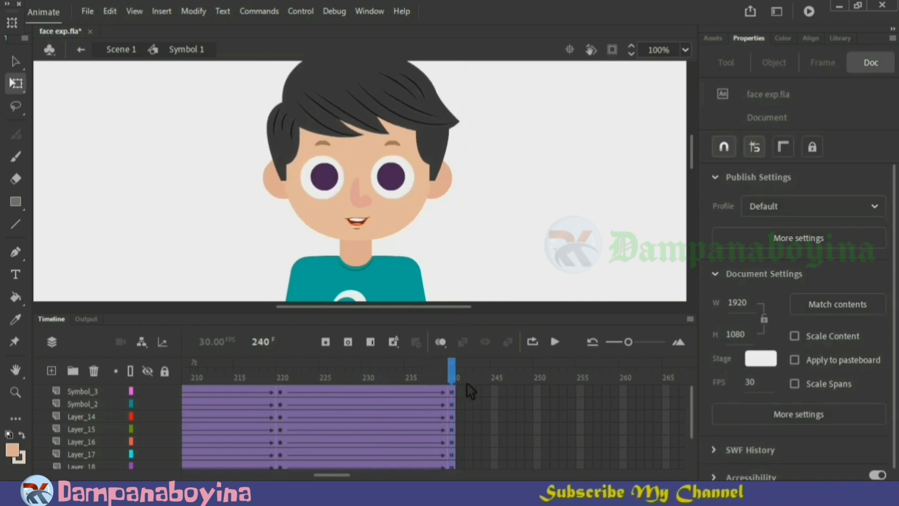
- Scrub back through the tweened frames before 240 in Symbol 1 to review the head turn
left_click_drag(369, 365, 262, 368)
left_click_drag(332, 474, 139, 469)
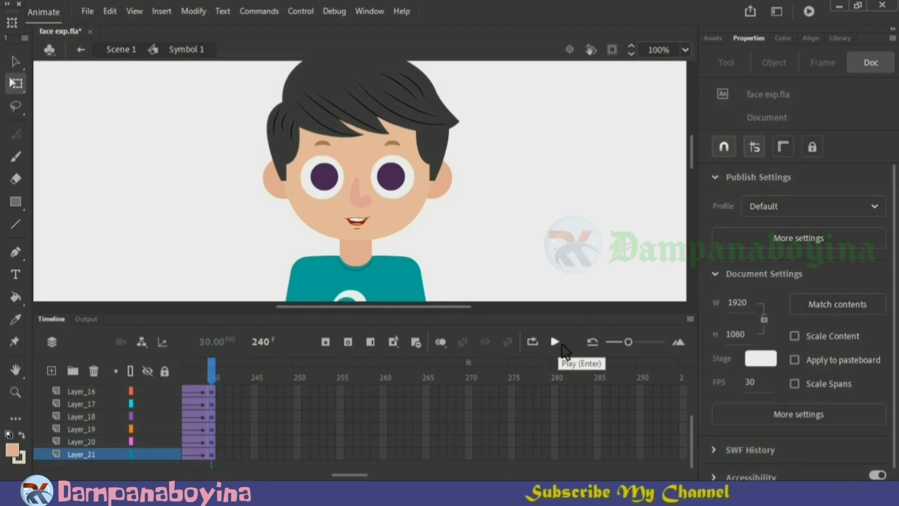
scroll(411, 445, "left", 5)
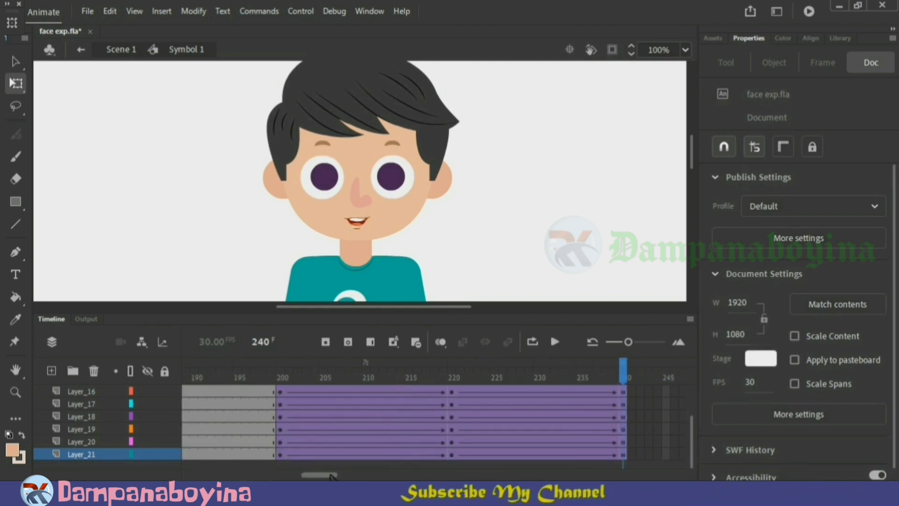
- Return to Scene 1 and play the character animation from frame 215 to check the head's return and the frames beyond 240
double_click(482, 230)
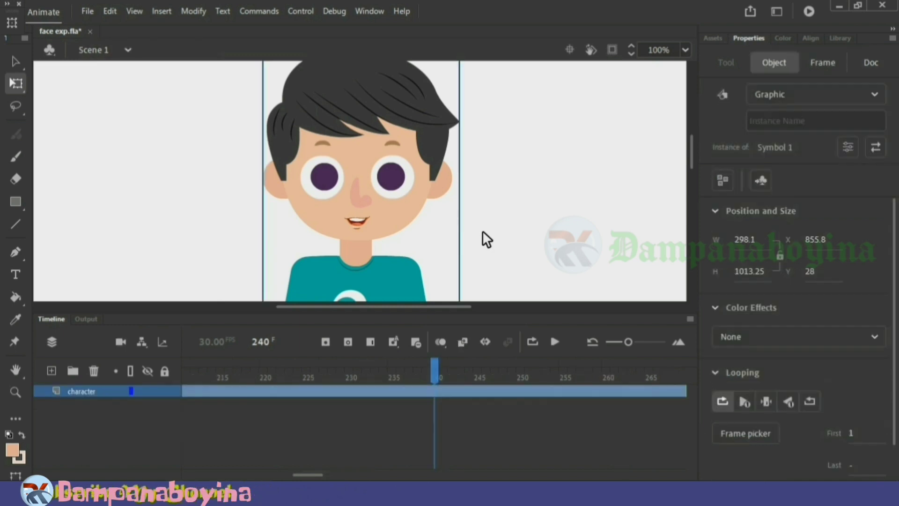
left_click(225, 370)
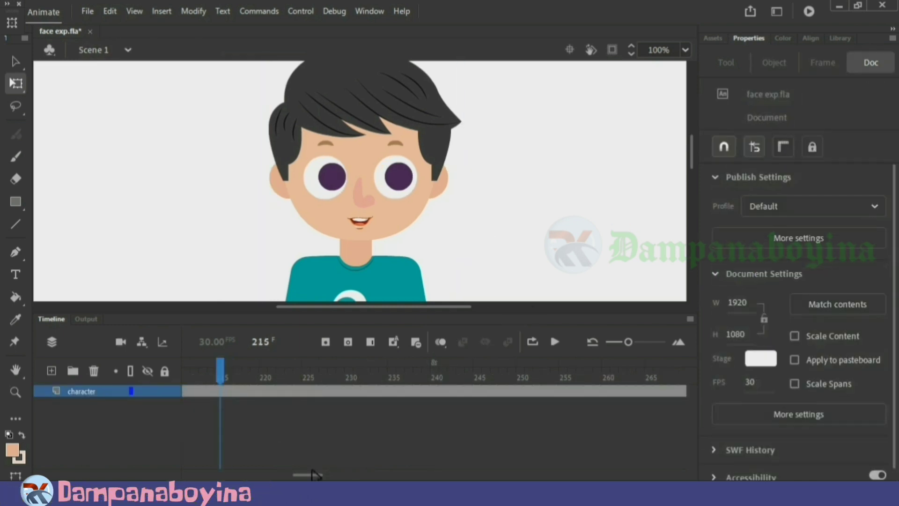
left_click(560, 343)
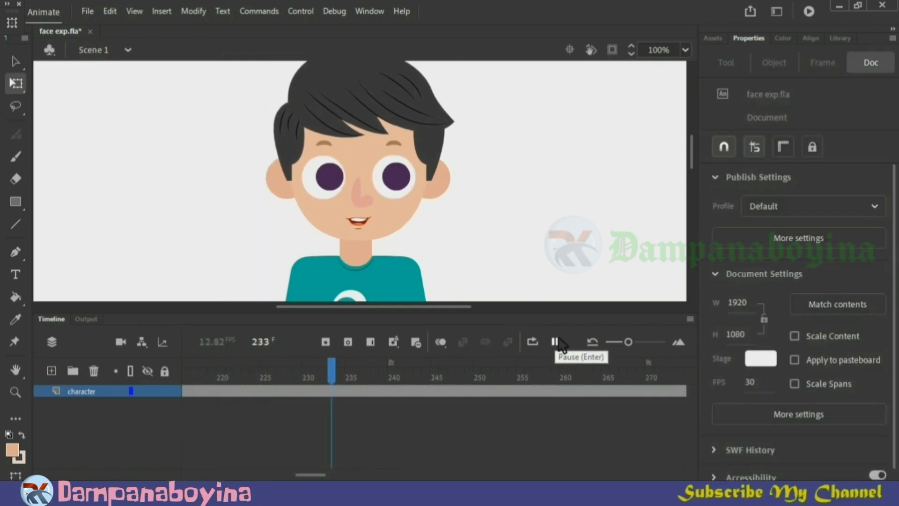
left_click(556, 342)
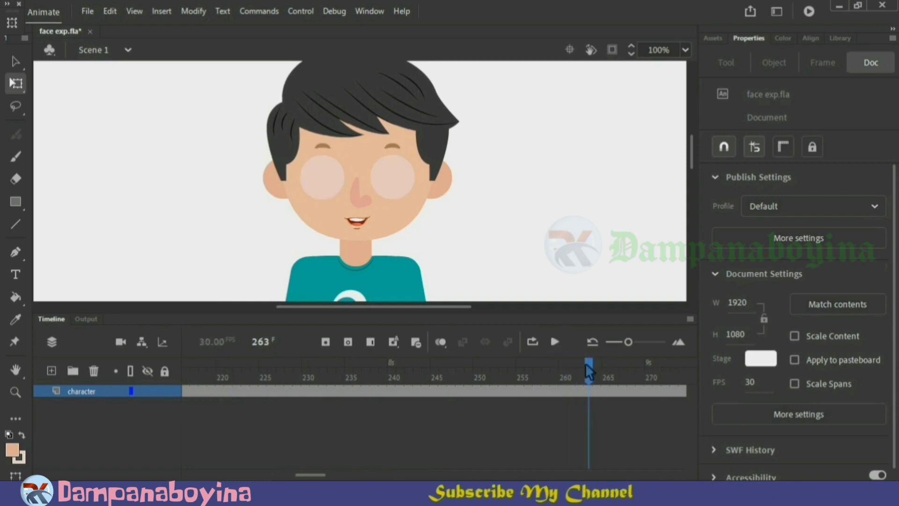
left_click_drag(557, 377, 185, 377)
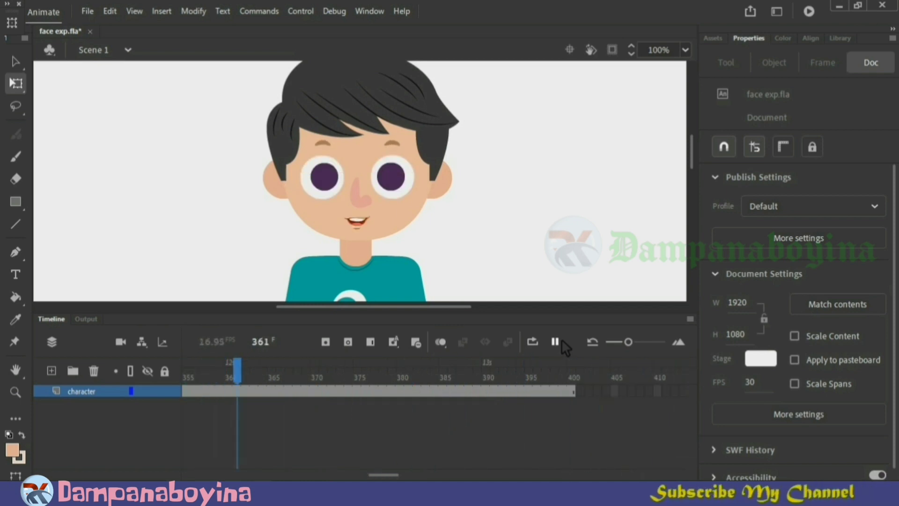
- Test the face animation as an exported SWF movie
key("ctrl+Return")
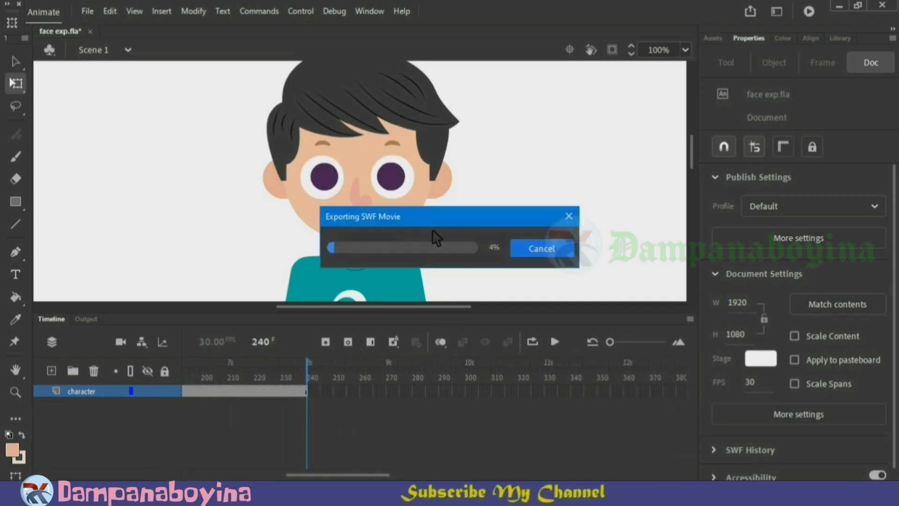